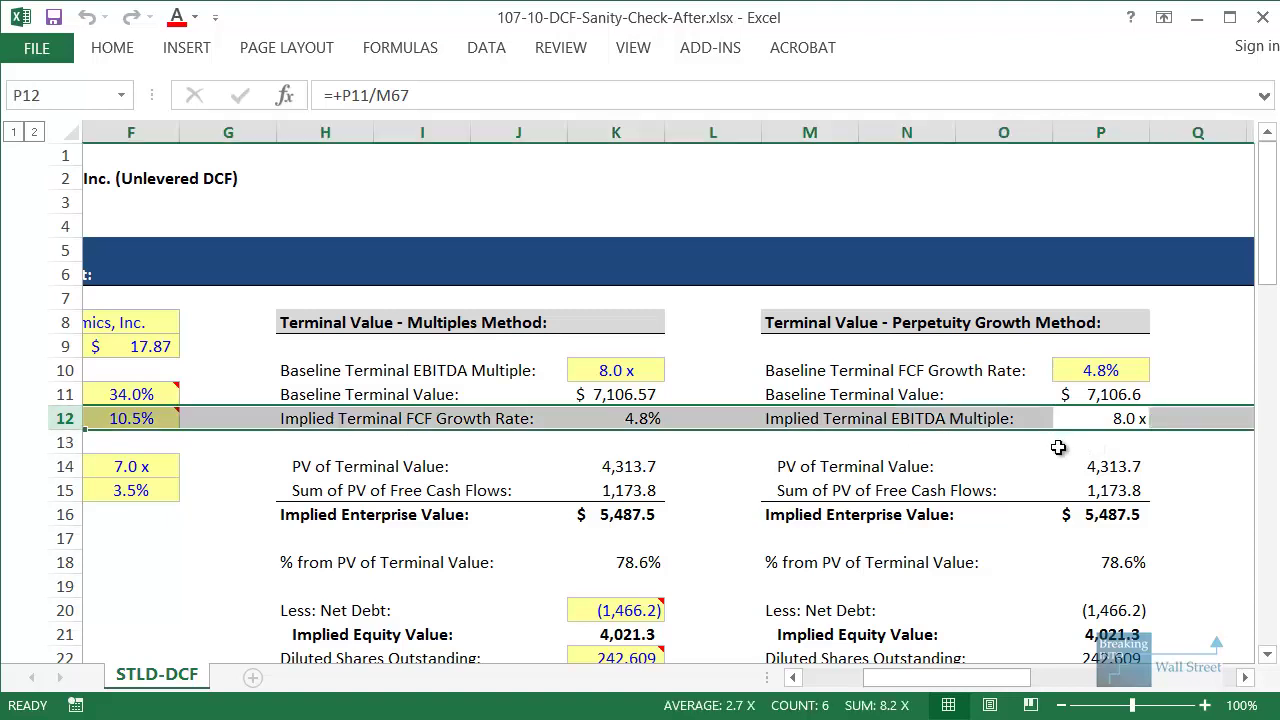
- Select row 10 from the baseline terminal EBITDA multiple across to the baseline terminal FCF growth rate
{"action": "key", "text": "shift+Left"}
{"action": "key", "text": "shift+Left"}
{"action": "key", "text": "shift+Left"}
{"action": "key", "text": "shift+Left"}
{"action": "key", "text": "shift+Left"}
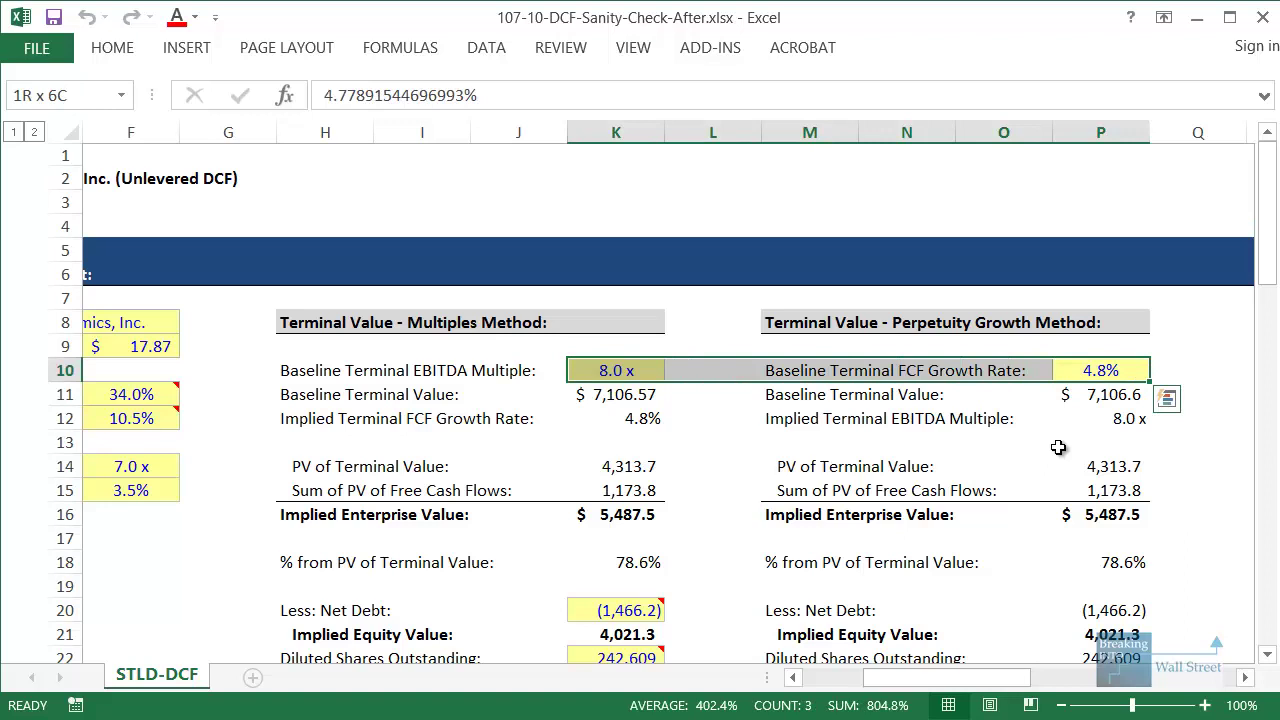
- Select all of row 12 to compare the implied terminal FCF growth rate with the implied terminal EBITDA multiple
{"action": "key", "text": "Down"}
{"action": "key", "text": "Down"}
{"action": "key", "text": "Left"}
{"action": "key", "text": "Left"}
{"action": "key", "text": "shift+space"}
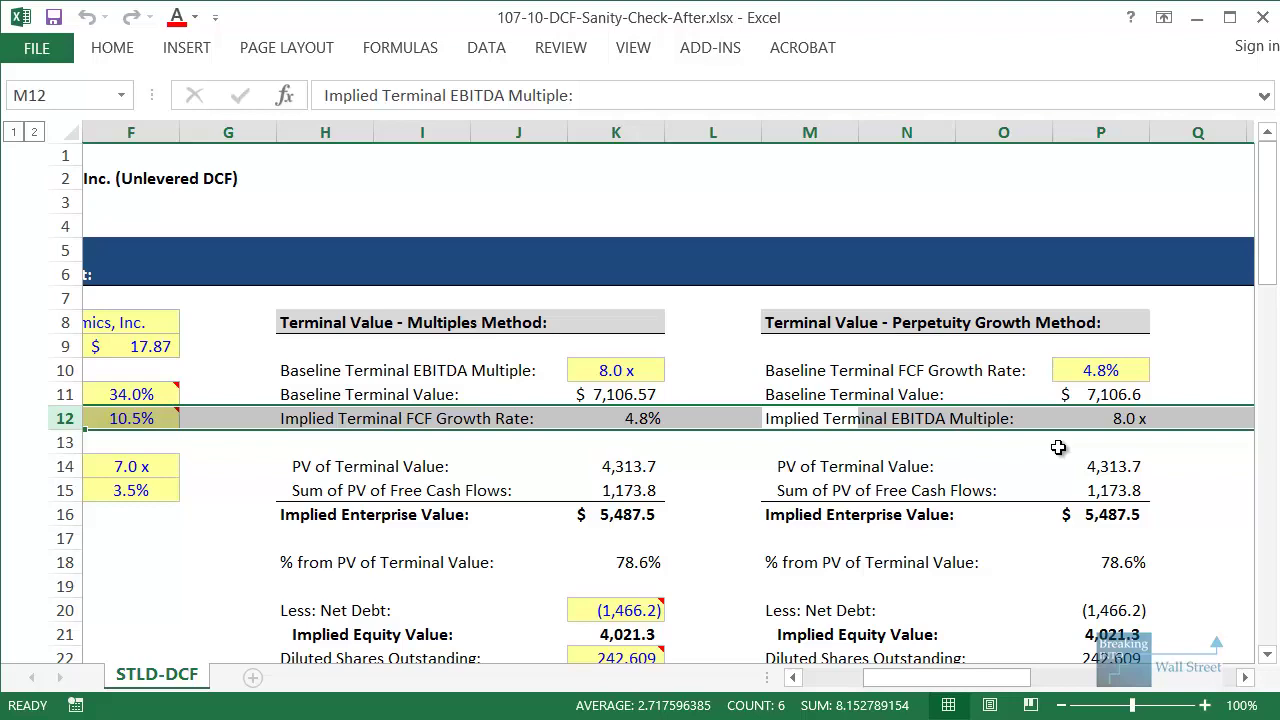
- Select the Median EBITDA Multiple of Comps label and value in C14:F14
{"action": "key", "text": "Left"}
{"action": "key", "text": "Left"}
{"action": "key", "text": "Home"}
{"action": "key", "text": "Right"}
{"action": "key", "text": "Down"}
{"action": "key", "text": "Down"}
{"action": "key", "text": "Right"}
{"action": "key", "text": "shift+Right"}
{"action": "key", "text": "shift+Right"}
{"action": "key", "text": "shift+Right"}
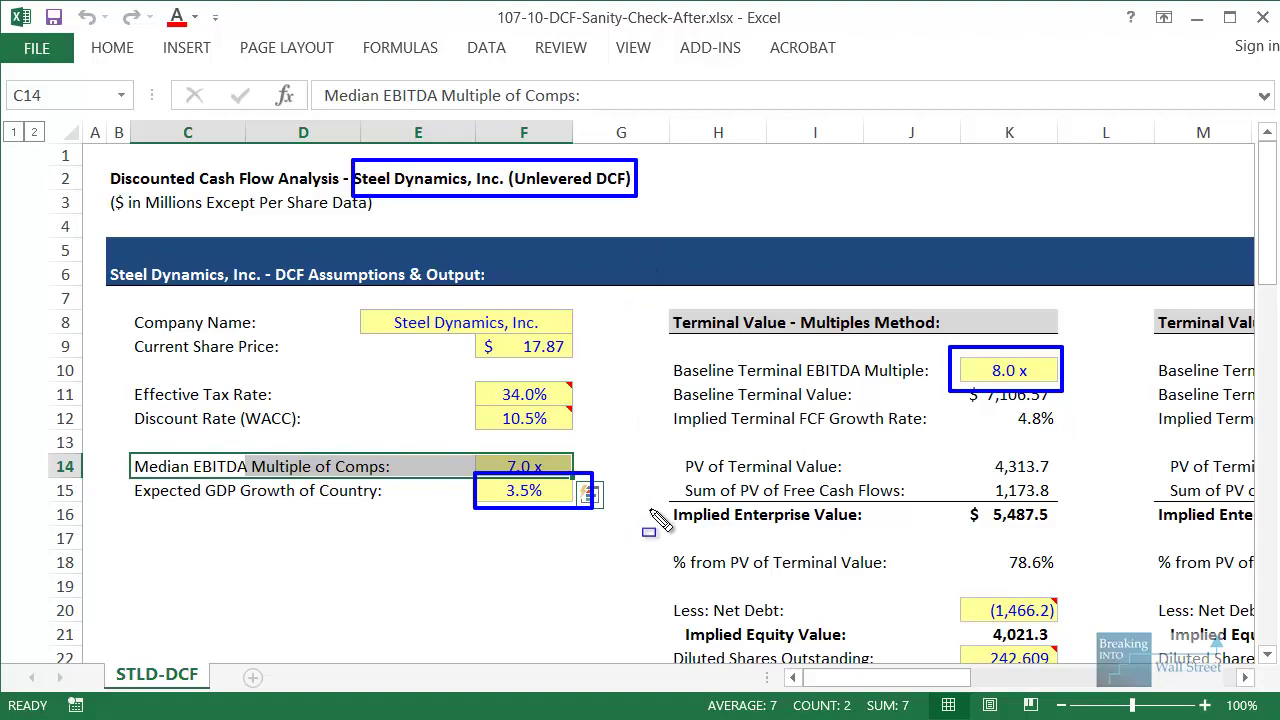
- Compare the Multiples Method's implied terminal FCF growth rate with the Perpetuity Growth Method's baseline growth rate
{"action": "key", "text": "Escape"}
{"action": "left_click_drag", "start_coordinate": [954, 677], "coordinate": [1024, 677]}
{"action": "left_click_drag", "start_coordinate": [494, 400], "coordinate": [578, 440]}
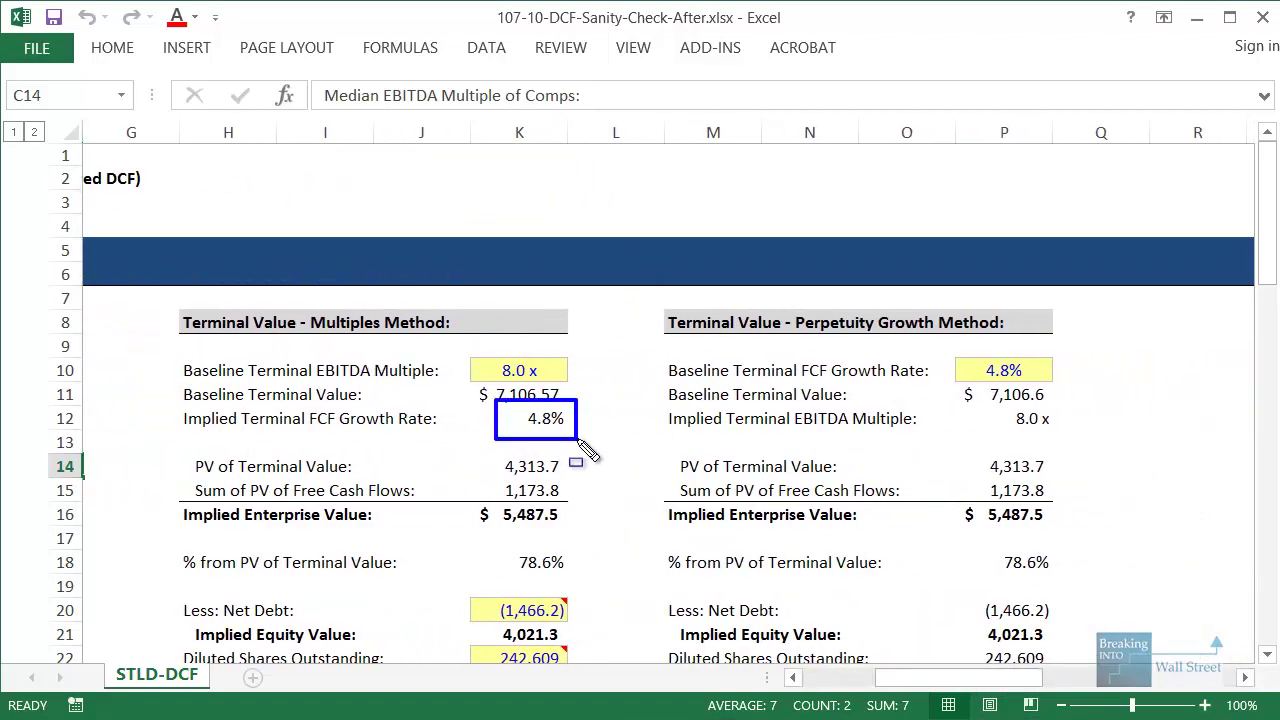
{"action": "left_click_drag", "start_coordinate": [926, 346], "coordinate": [1096, 388]}
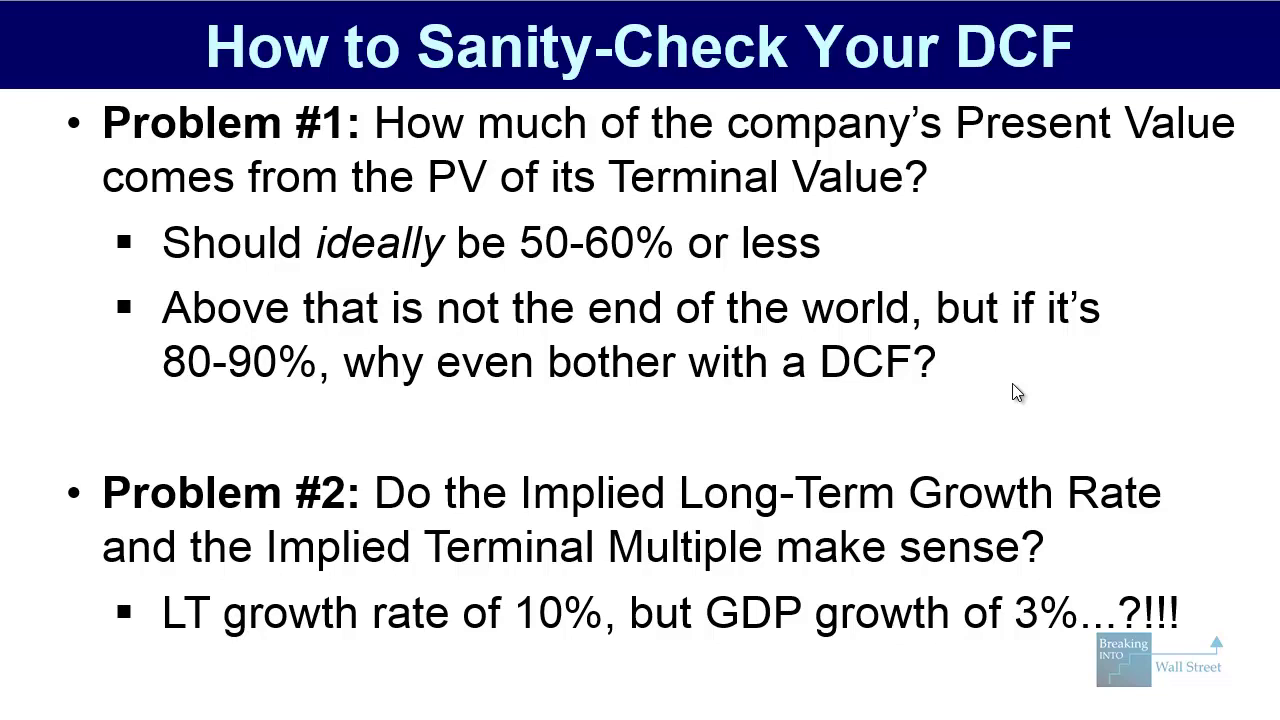
{"action": "key", "text": "Right"}
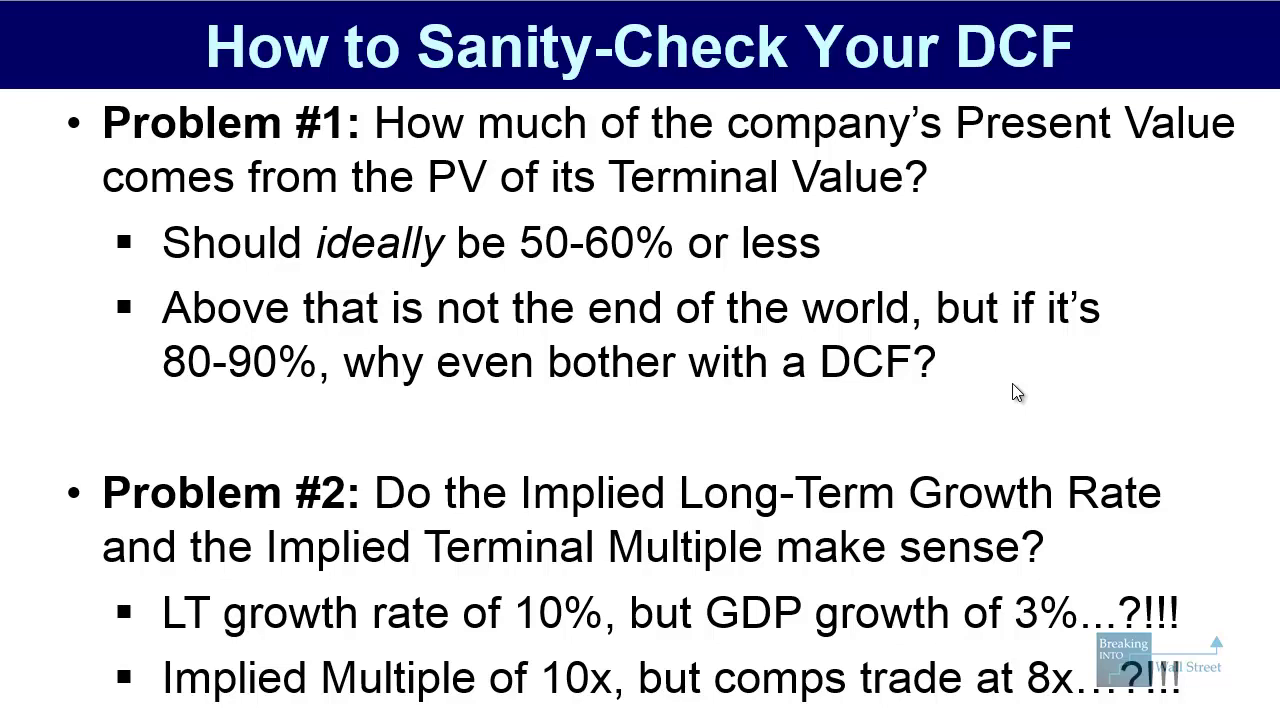
{"action": "key", "text": "Right"}
{"action": "key", "text": "Right"}
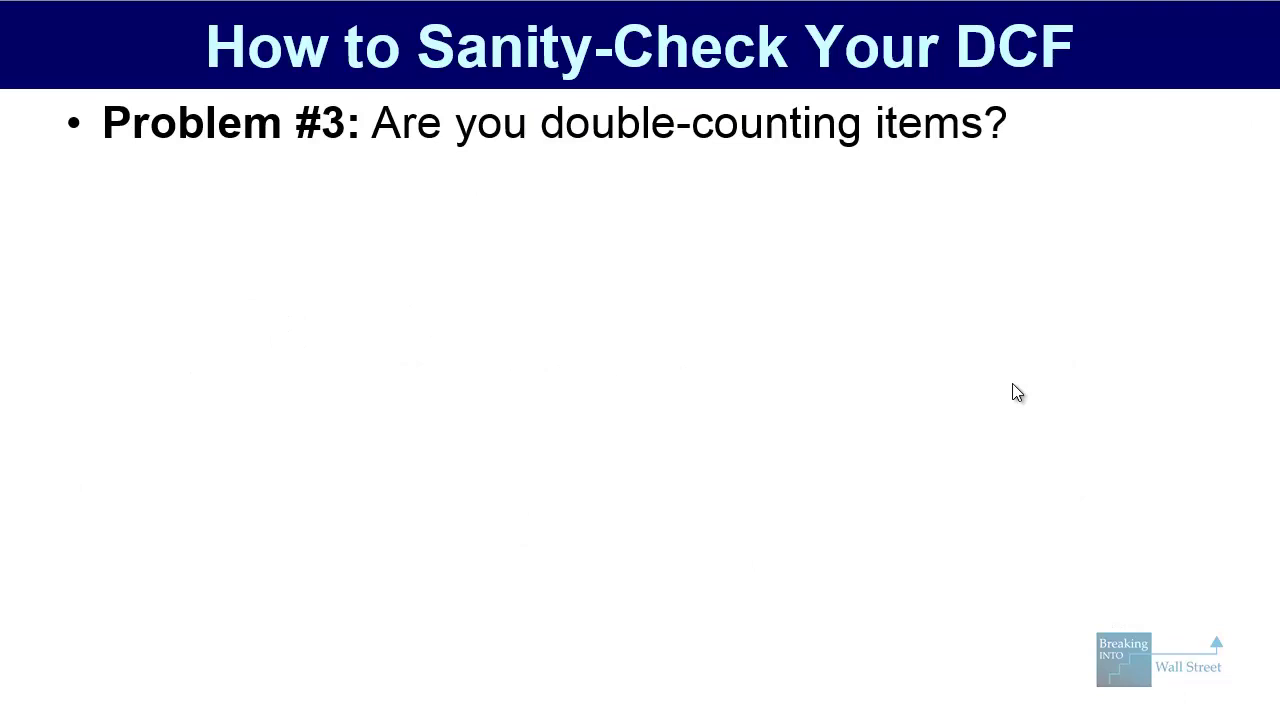
{"action": "key", "text": "Right"}
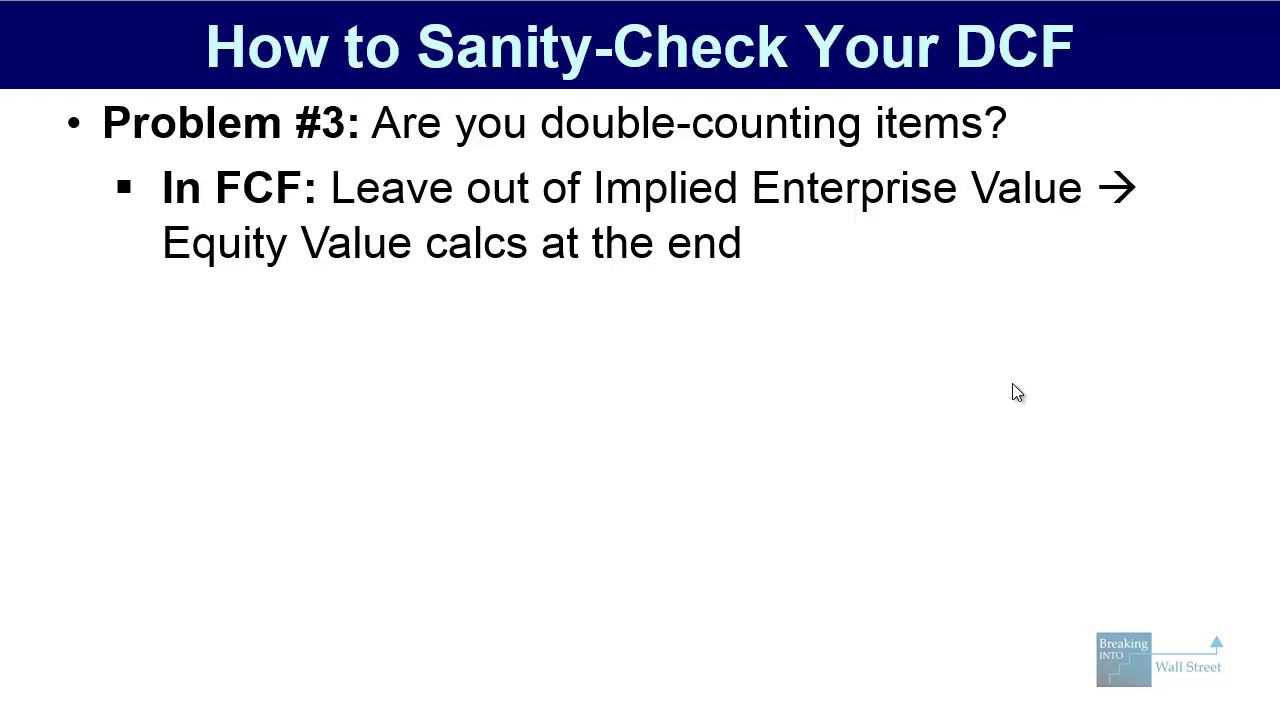
- Switch to the Excel workbook and review the Implied Enterprise Value, Net Debt and Implied Equity Value lines under both terminal value methods
{"action": "key", "text": "alt+Tab"}
{"action": "scroll", "coordinate": [869, 474], "scroll_direction": "down", "scroll_amount": 2}
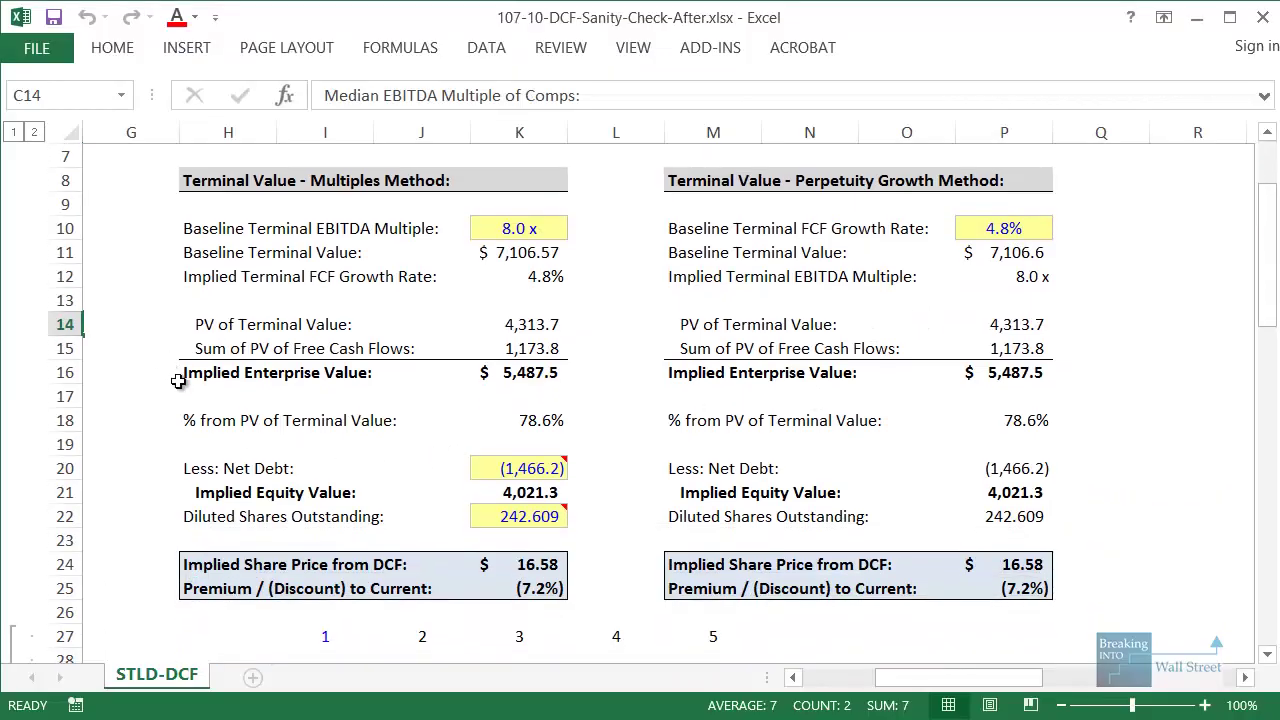
{"action": "mouse_move", "coordinate": [160, 356]}
{"action": "left_mouse_down"}
{"action": "mouse_move", "coordinate": [560, 418]}
{"action": "mouse_move", "coordinate": [572, 408]}
{"action": "left_mouse_up"}
{"action": "mouse_move", "coordinate": [655, 360]}
{"action": "left_mouse_down"}
{"action": "mouse_move", "coordinate": [1246, 449]}
{"action": "mouse_move", "coordinate": [1214, 402]}
{"action": "left_mouse_up"}
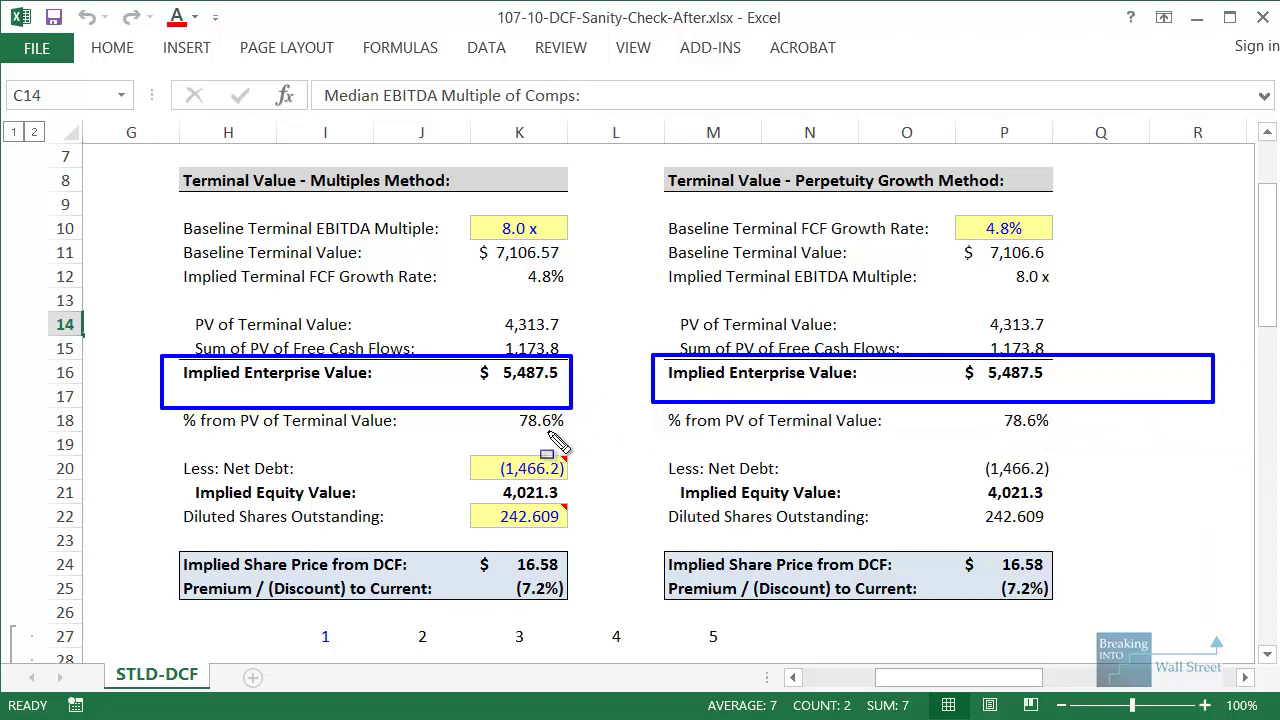
{"action": "left_click_drag", "start_coordinate": [168, 450], "coordinate": [598, 512]}
{"action": "mouse_move", "coordinate": [652, 446]}
{"action": "left_mouse_down"}
{"action": "mouse_move", "coordinate": [710, 476]}
{"action": "mouse_move", "coordinate": [1086, 528]}
{"action": "mouse_move", "coordinate": [1070, 506]}
{"action": "left_mouse_up"}
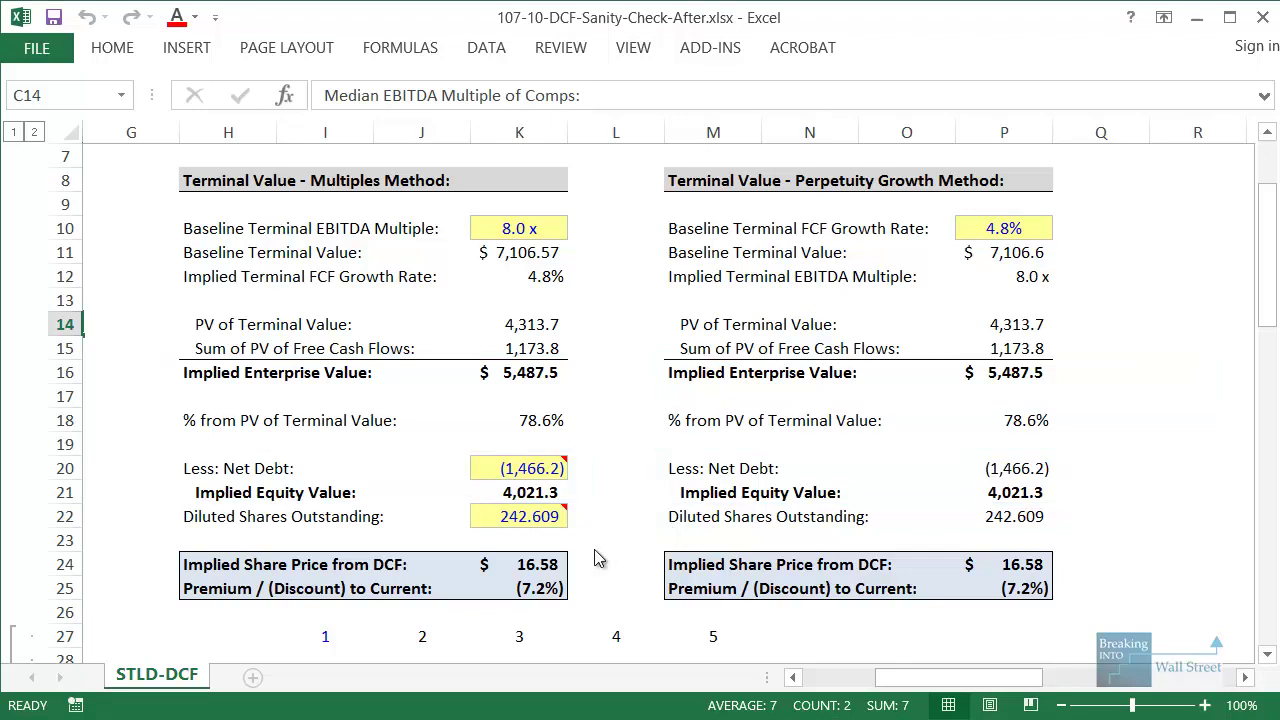
- Select the FCF Projections block from its header through Impairment Charges, B29:L44
{"action": "scroll", "coordinate": [595, 555], "scroll_direction": "down", "scroll_amount": 7}
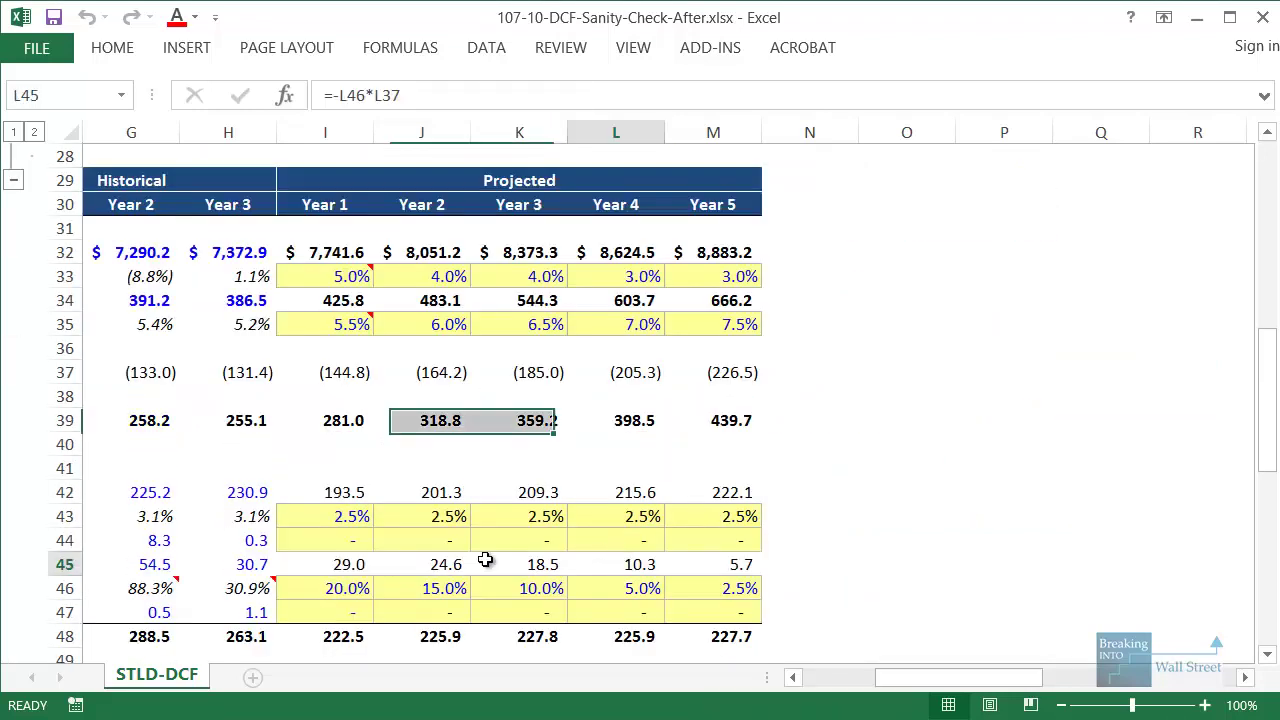
{"action": "left_click_drag", "start_coordinate": [485, 560], "coordinate": [150, 508]}
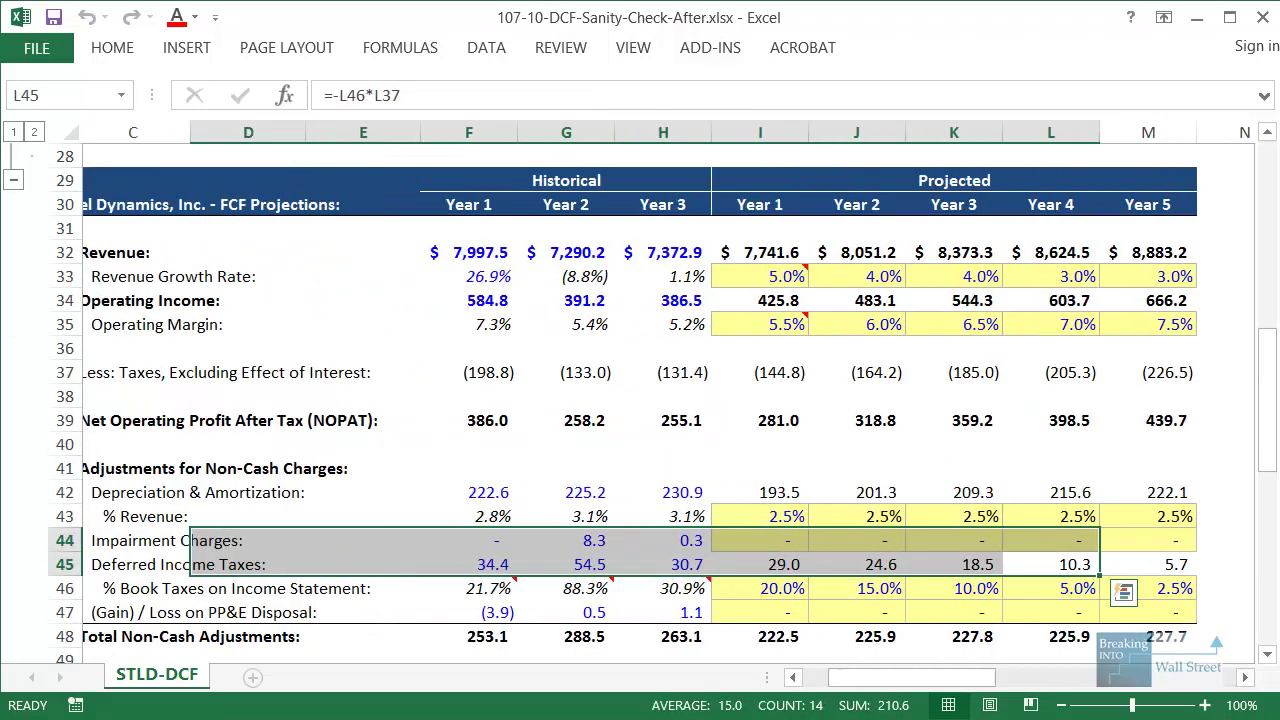
{"action": "scroll", "coordinate": [180, 234], "scroll_direction": "down", "scroll_amount": 1}
{"action": "left_click_drag", "start_coordinate": [200, 324], "coordinate": [118, 300]}
{"action": "scroll", "coordinate": [1124, 520], "scroll_direction": "up", "scroll_amount": 2}
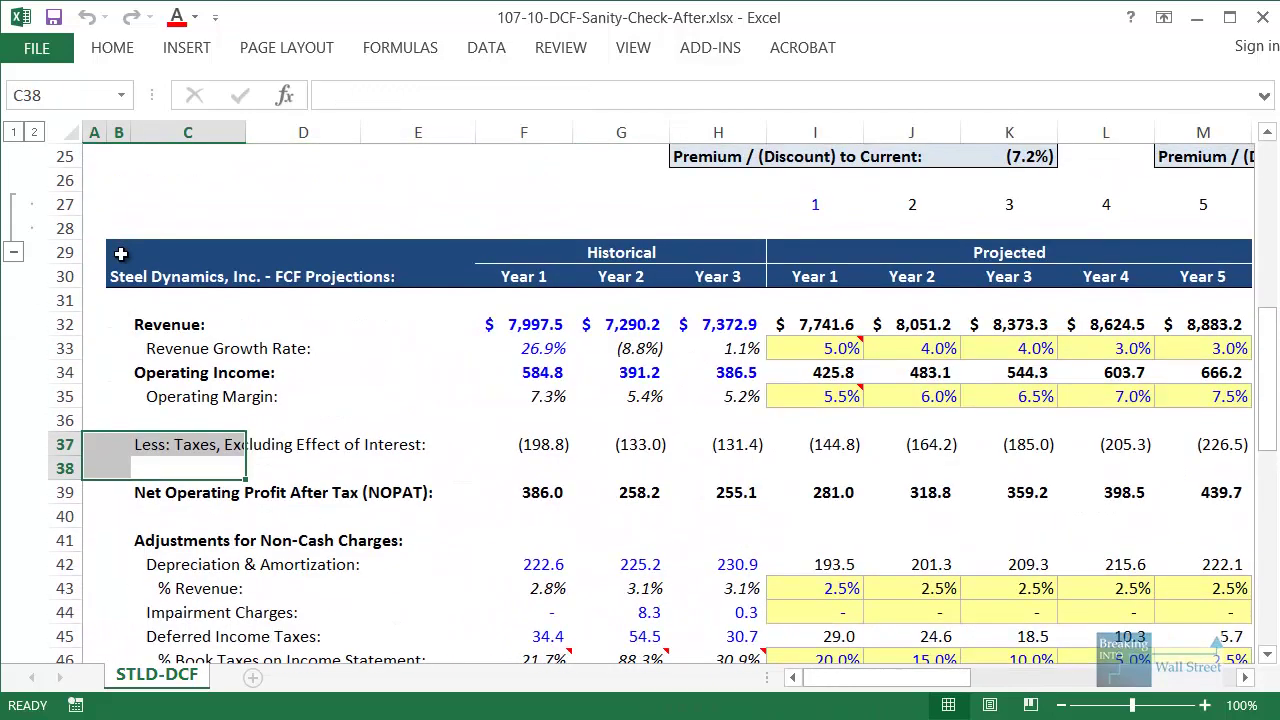
{"action": "left_click_drag", "start_coordinate": [118, 245], "coordinate": [1131, 606]}
- Check the Multiples Method's Net Debt line against the items in the FCF projections for double-counting
{"action": "scroll", "coordinate": [1105, 560], "scroll_direction": "up", "scroll_amount": 2}
{"action": "scroll", "coordinate": [1105, 560], "scroll_direction": "up", "scroll_amount": 2}
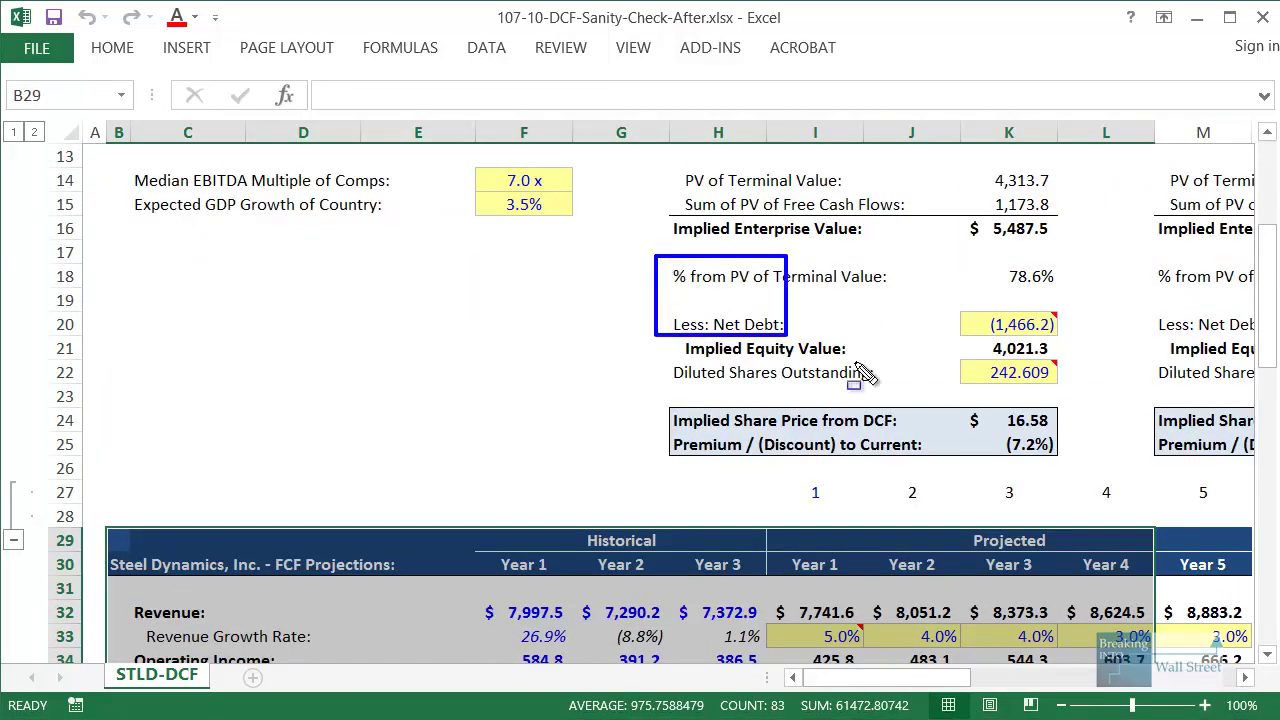
{"action": "scroll", "coordinate": [530, 450], "scroll_direction": "down", "scroll_amount": 3}
{"action": "mouse_move", "coordinate": [120, 303]}
{"action": "left_mouse_down"}
{"action": "mouse_move", "coordinate": [1163, 700]}
{"action": "mouse_move", "coordinate": [1197, 690]}
{"action": "mouse_move", "coordinate": [1182, 670]}
{"action": "left_mouse_up"}
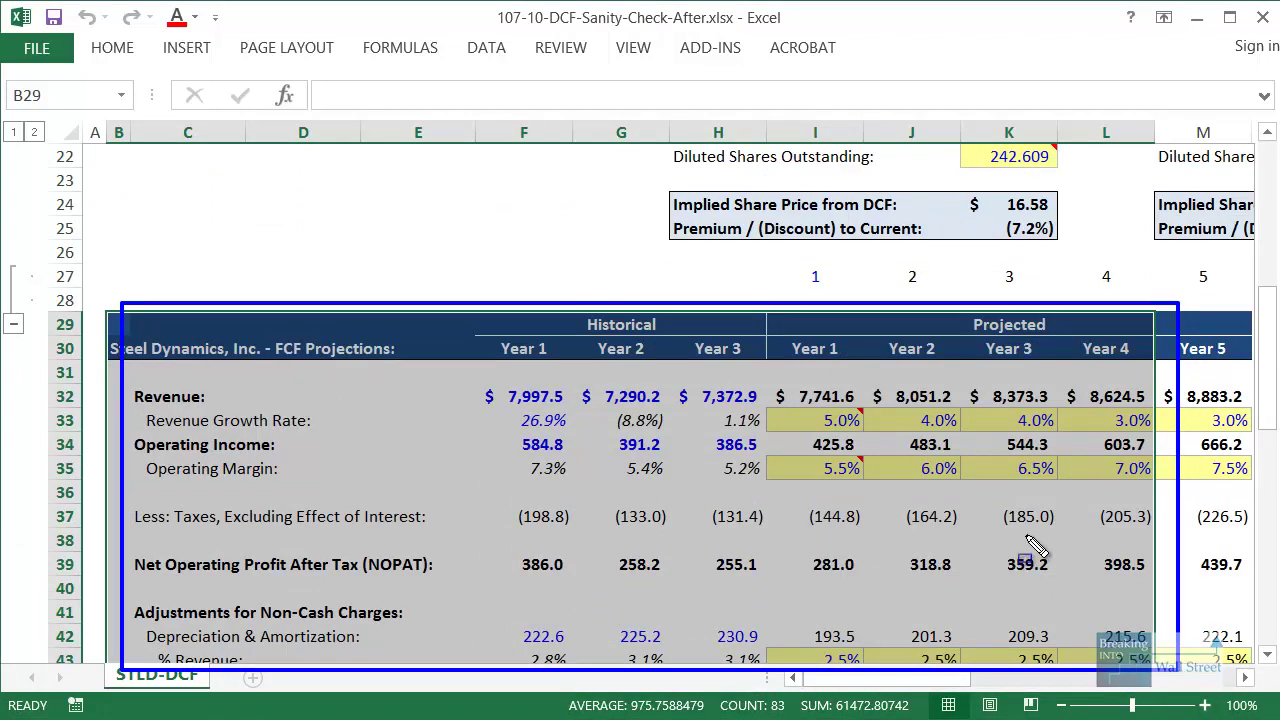
{"action": "key", "text": "Escape"}
{"action": "key", "text": "alt+Tab"}
{"action": "key", "text": "Right"}
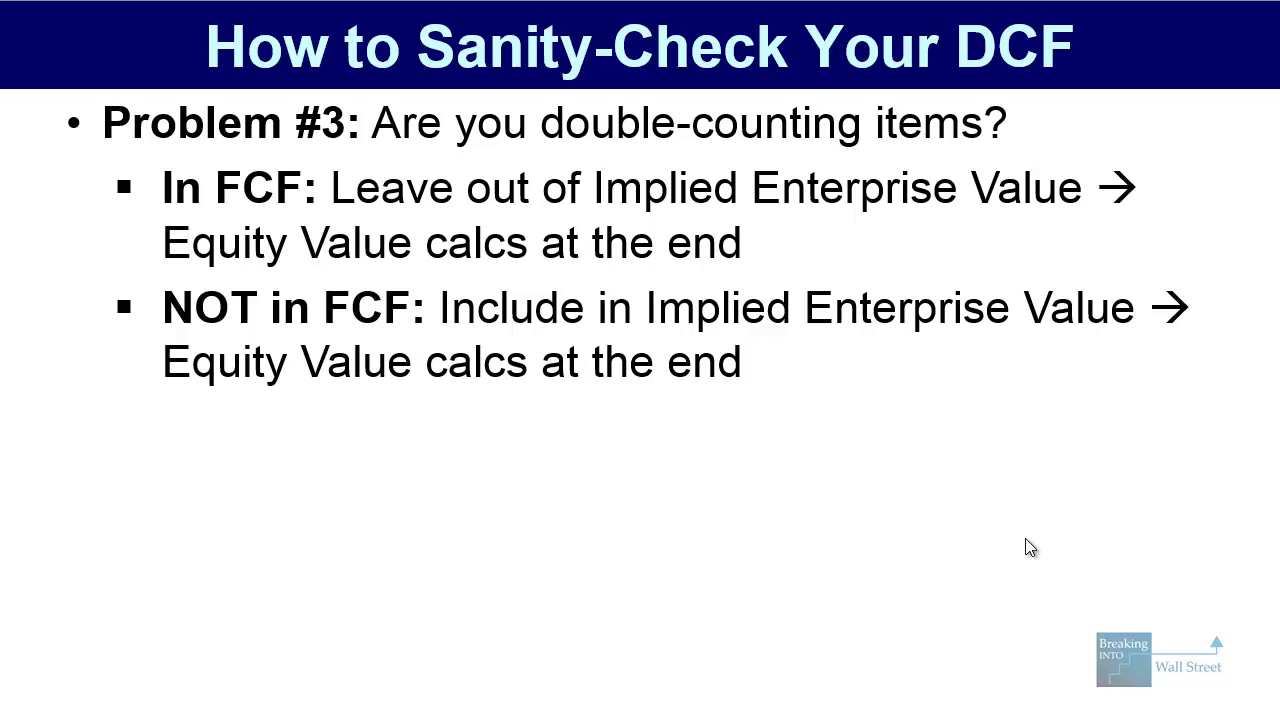
- Return to the Excel workbook and examine the Net Operating Profit After Tax (NOPAT) row in the FCF projections
{"action": "key", "text": "alt+Tab"}
{"action": "scroll", "coordinate": [989, 517], "scroll_direction": "up", "scroll_amount": 4}
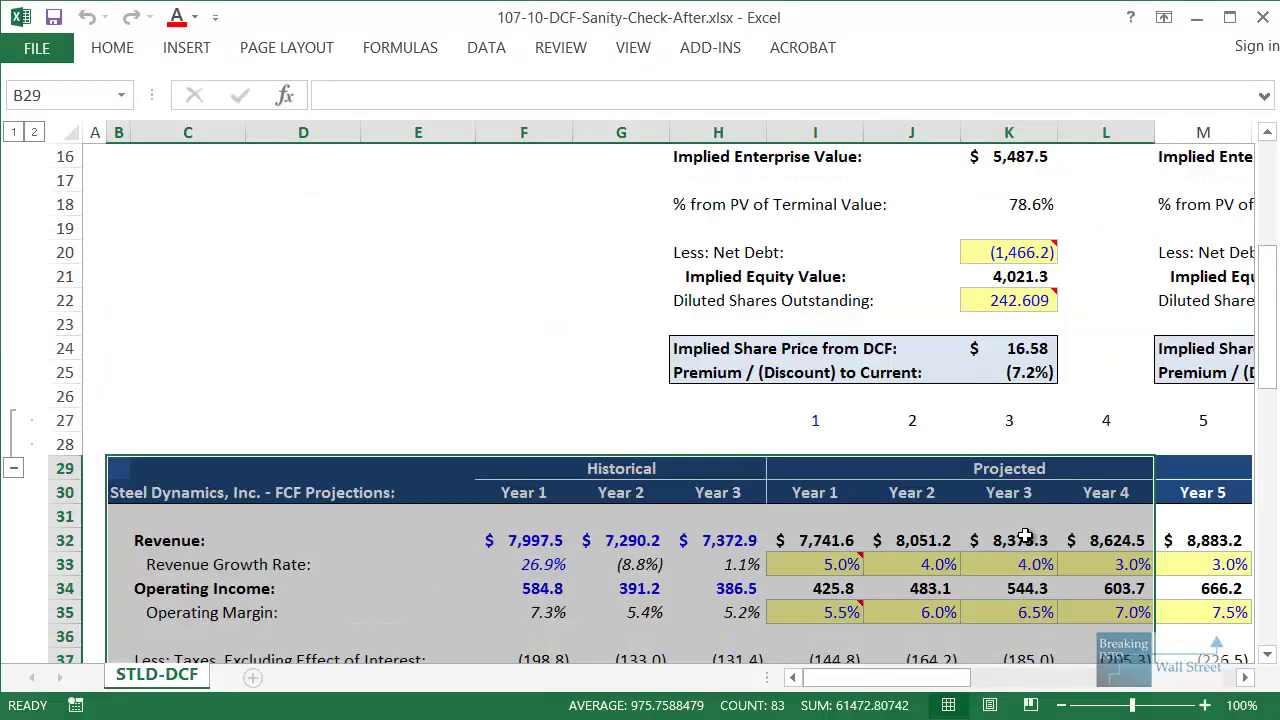
{"action": "scroll", "coordinate": [989, 517], "scroll_direction": "down", "scroll_amount": 7}
{"action": "left_click", "coordinate": [418, 564]}
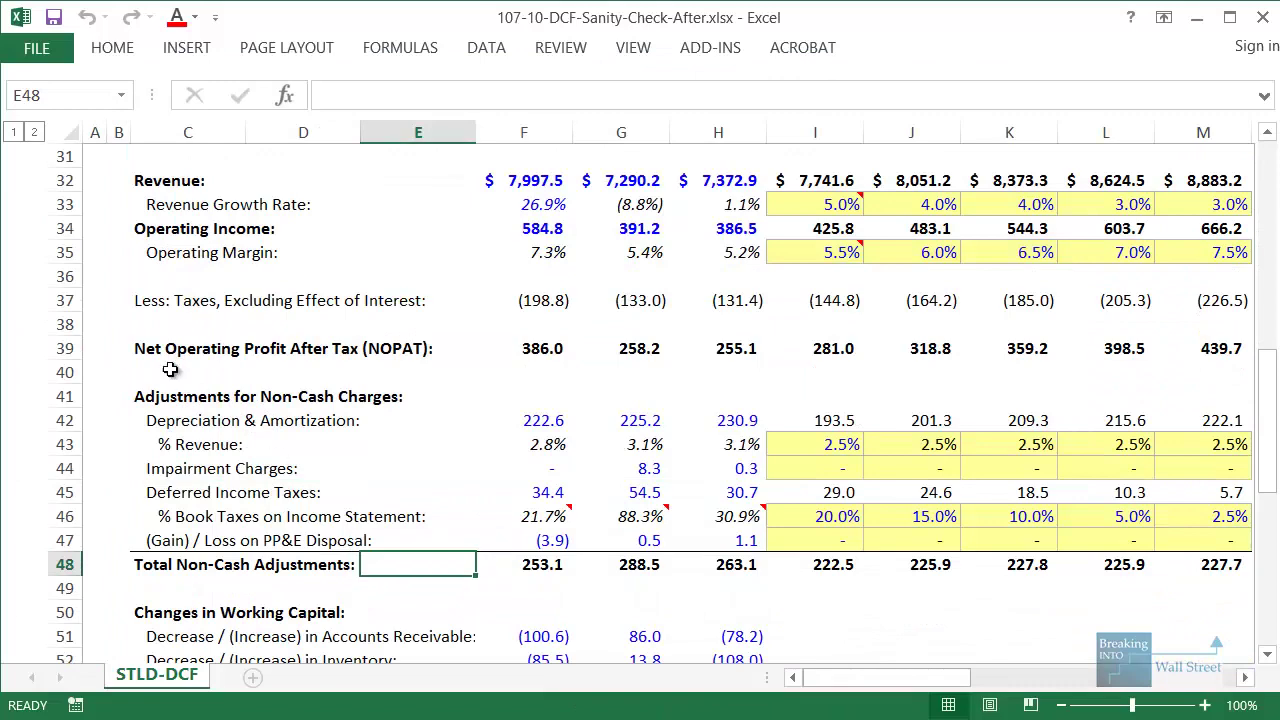
{"action": "left_click_drag", "start_coordinate": [258, 372], "coordinate": [1175, 360]}
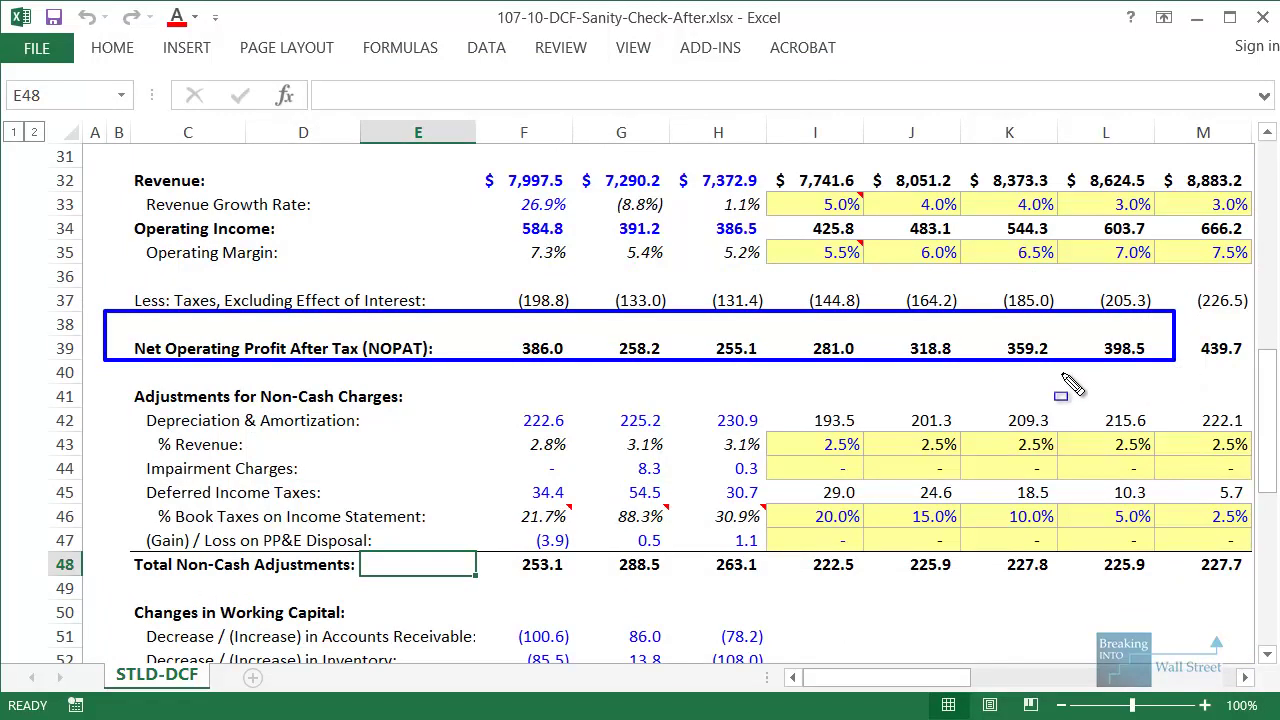
{"action": "key", "text": "Escape"}
- Review the Multiples Method's Net Debt line and select it together with Implied Equity Value, H20:K21
{"action": "scroll", "coordinate": [727, 416], "scroll_direction": "up", "scroll_amount": 7}
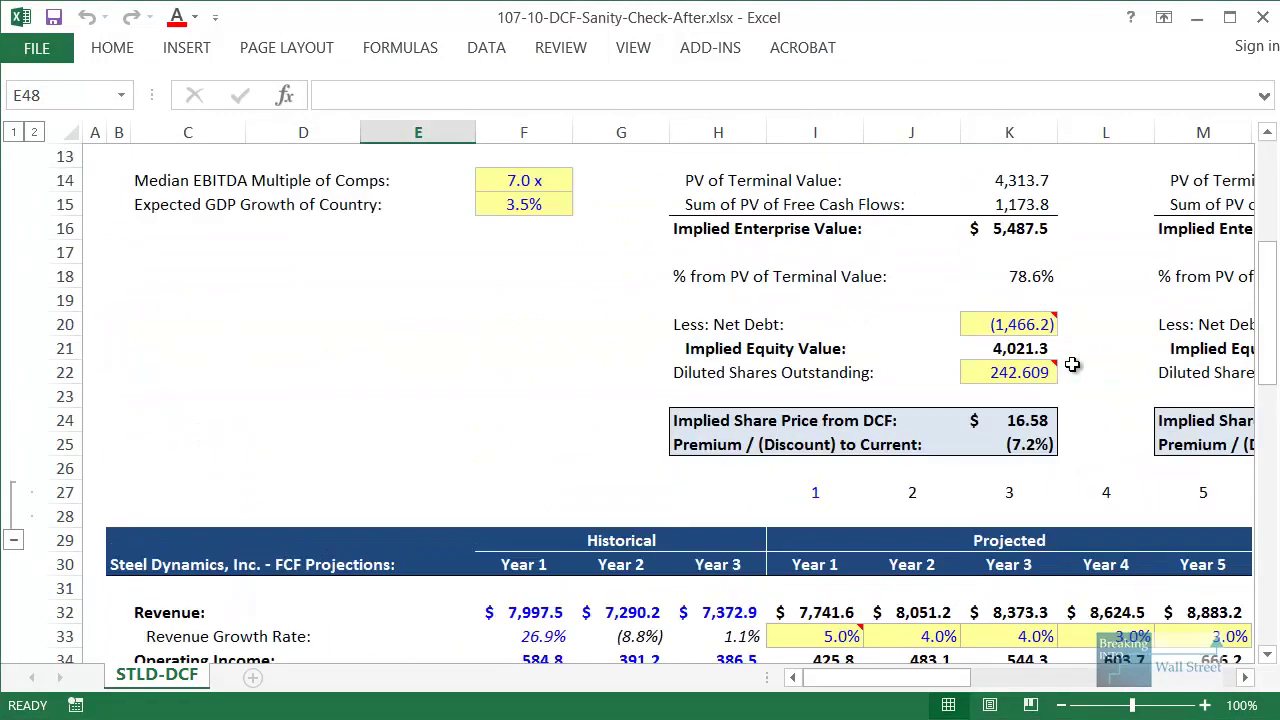
{"action": "left_click_drag", "start_coordinate": [651, 376], "coordinate": [1078, 409]}
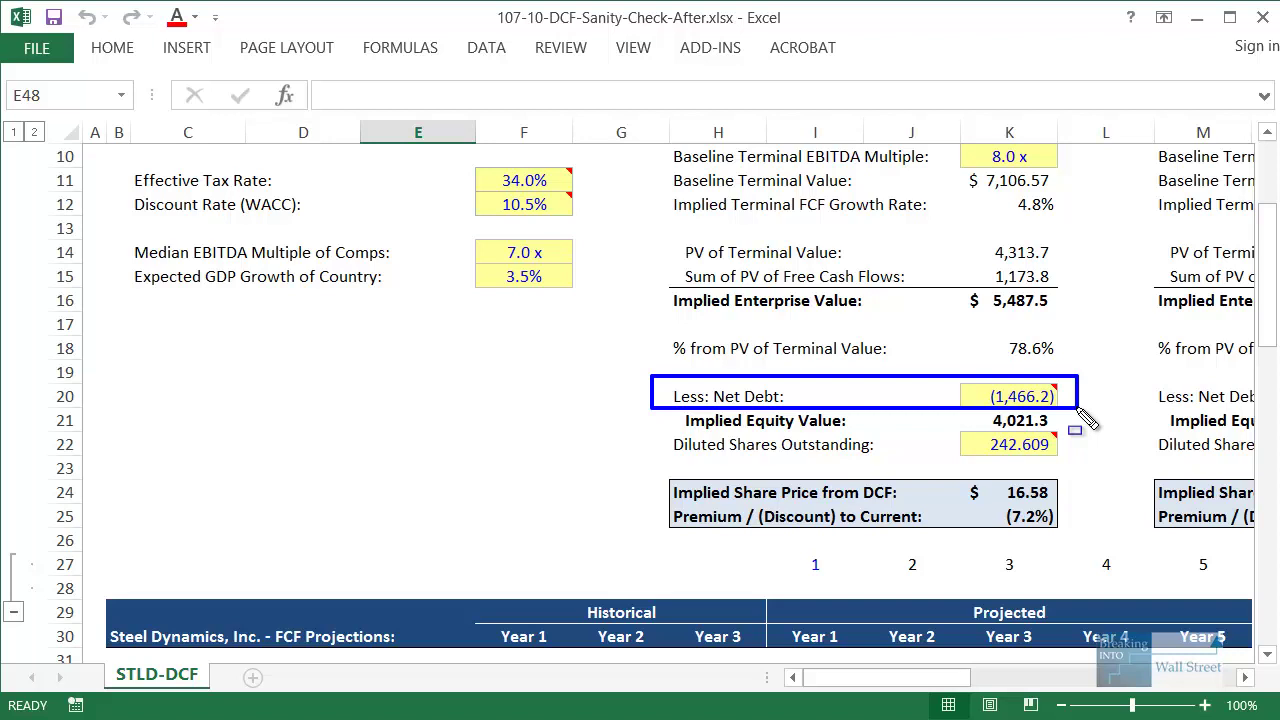
{"action": "key", "text": "Escape"}
{"action": "left_click_drag", "start_coordinate": [740, 414], "coordinate": [1017, 396]}
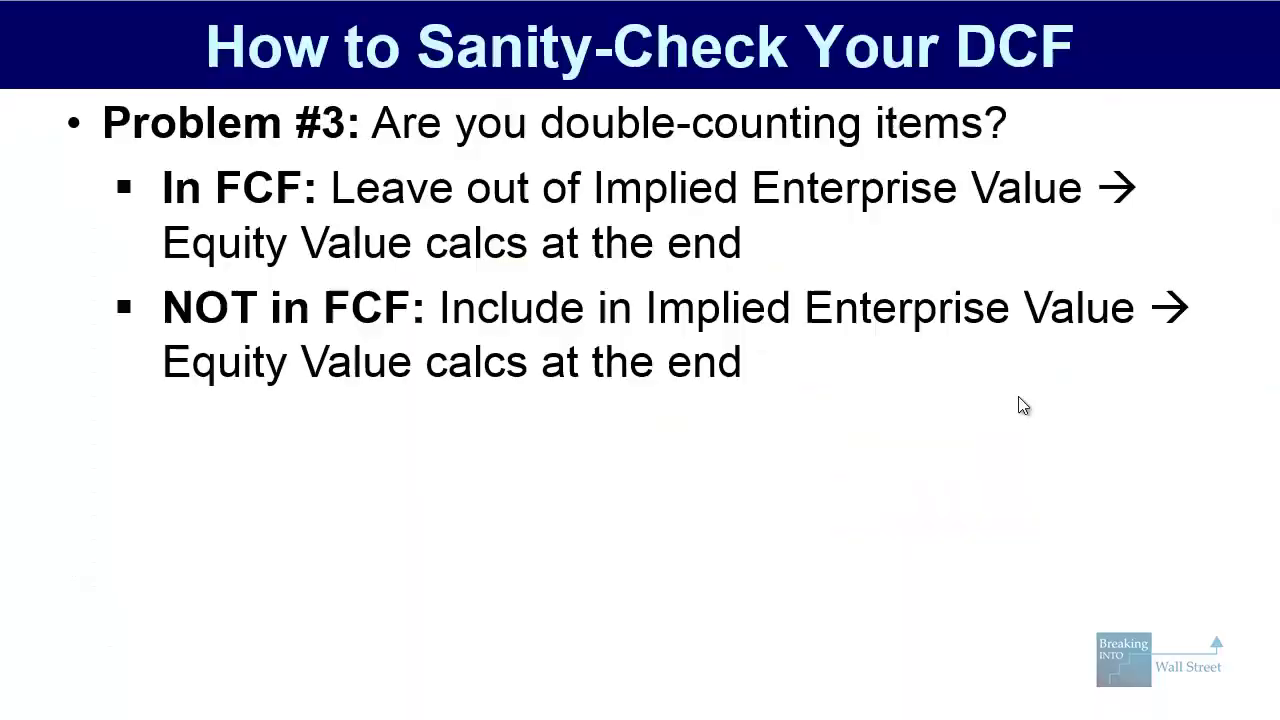
{"action": "key", "text": "Right"}
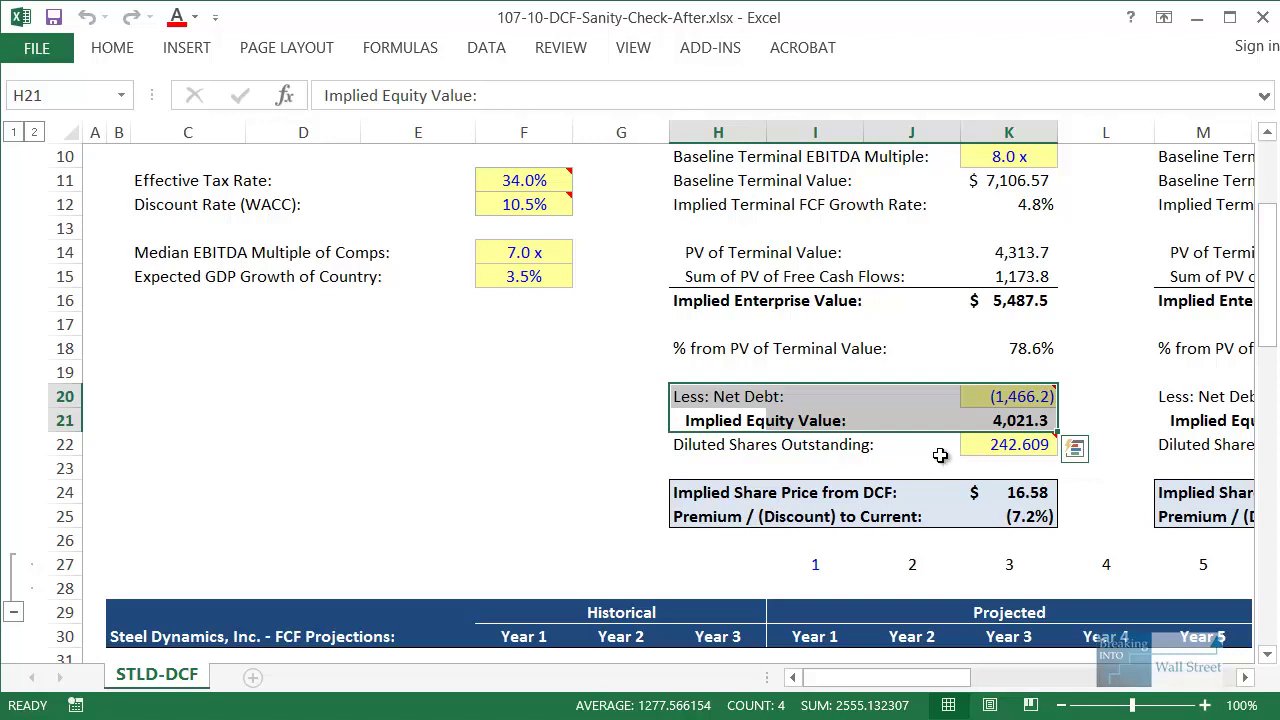
{"action": "key", "text": "alt+Tab"}
{"action": "left_click", "coordinate": [901, 493]}
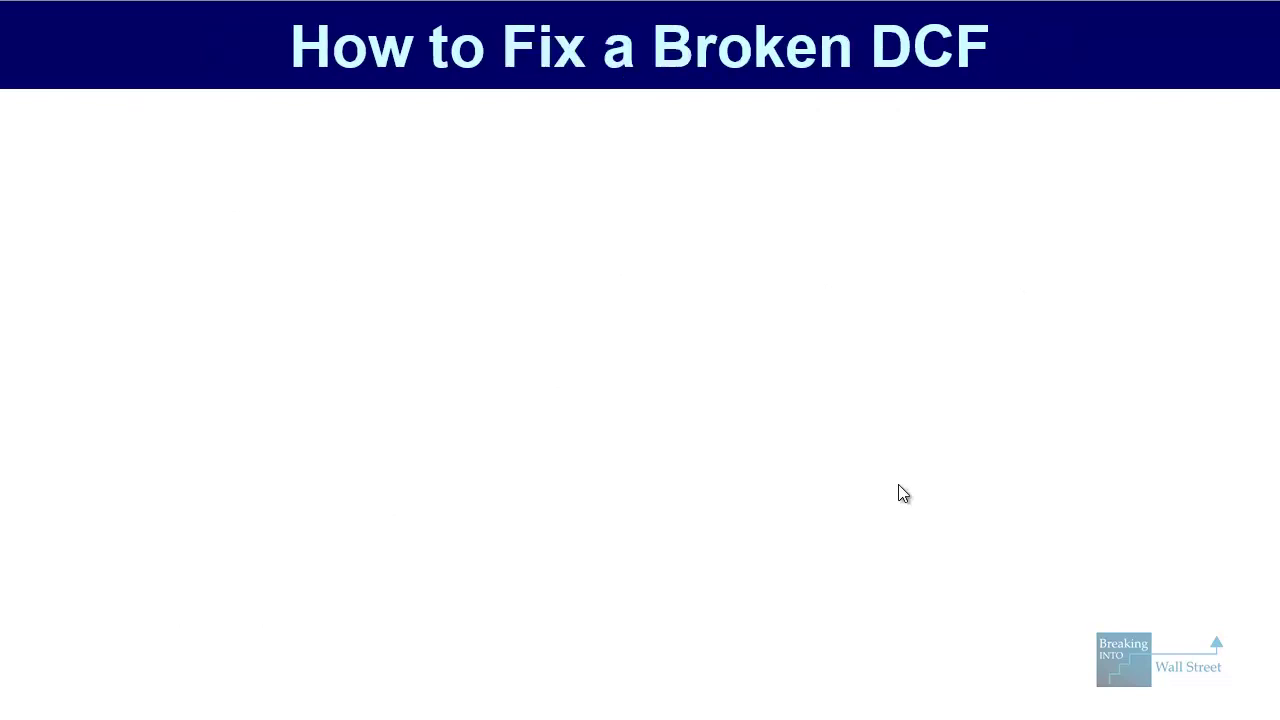
{"action": "left_click", "coordinate": [901, 493]}
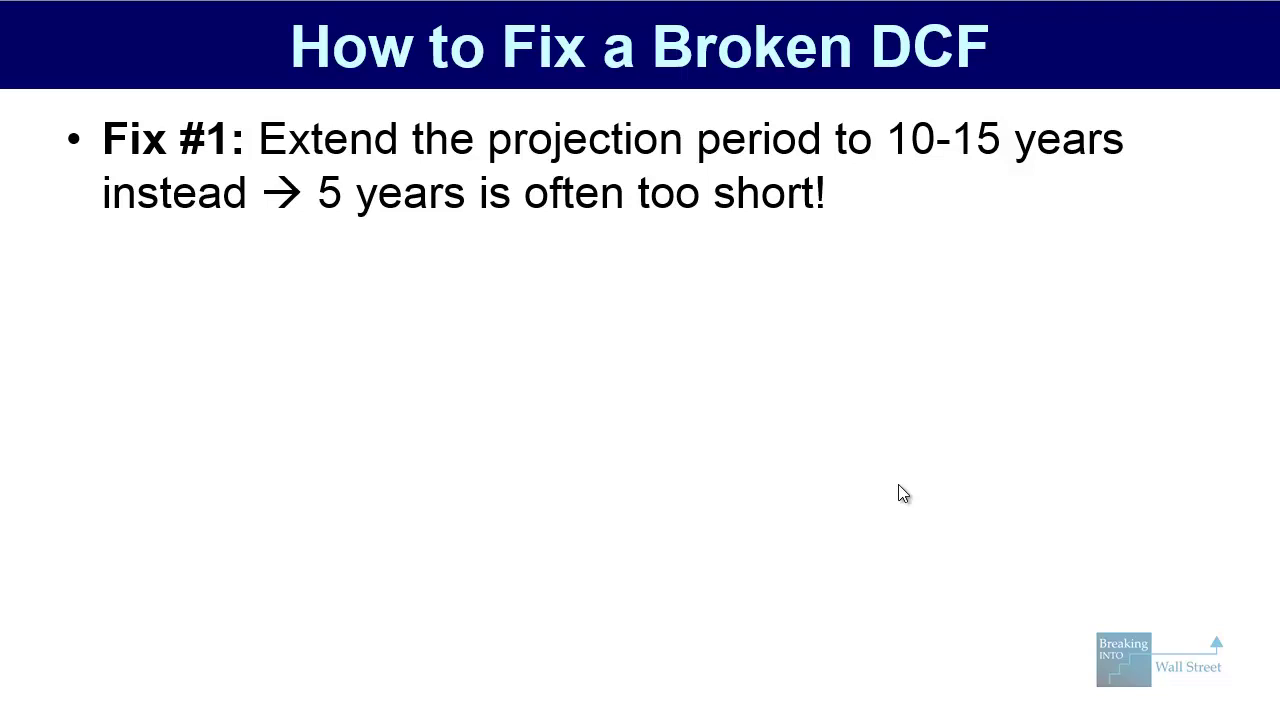
{"action": "mouse_move", "coordinate": [298, 162]}
{"action": "left_mouse_down"}
{"action": "mouse_move", "coordinate": [516, 232]}
{"action": "mouse_move", "coordinate": [930, 232]}
{"action": "left_mouse_up"}
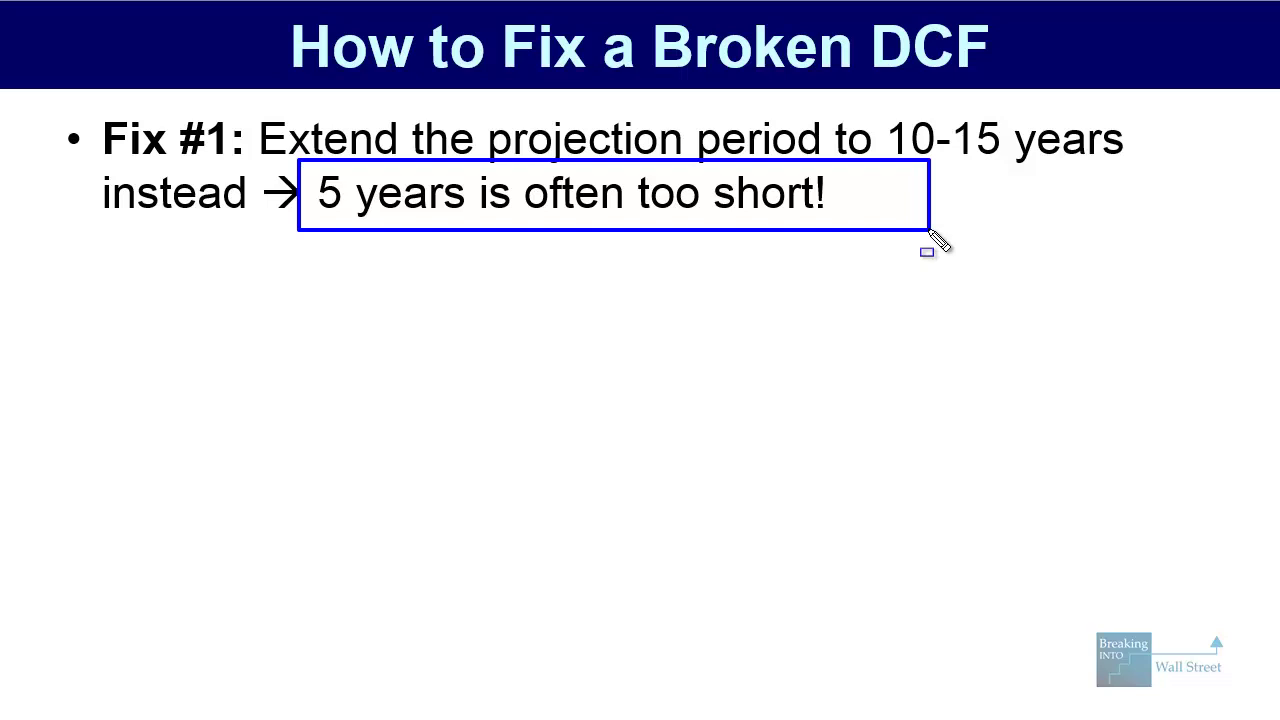
{"action": "mouse_move", "coordinate": [877, 107]}
{"action": "left_mouse_down"}
{"action": "mouse_move", "coordinate": [1034, 123]}
{"action": "mouse_move", "coordinate": [1162, 173]}
{"action": "left_mouse_up"}
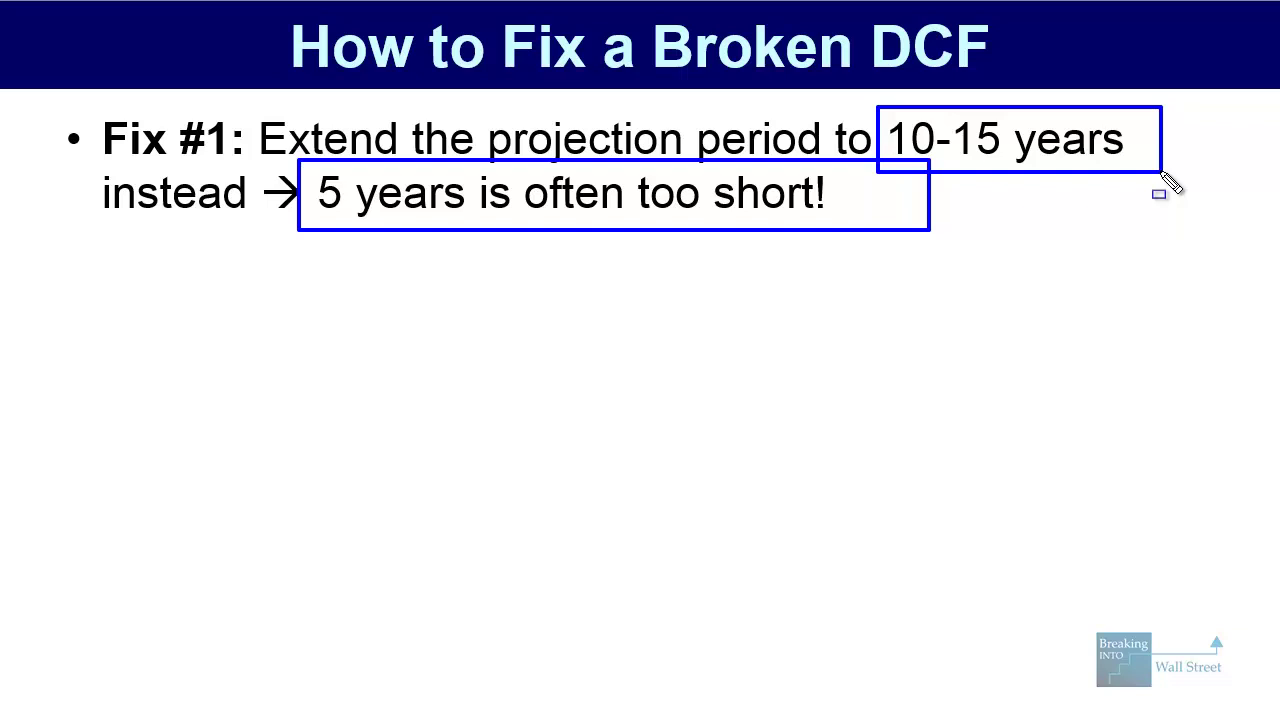
{"action": "key", "text": "Escape"}
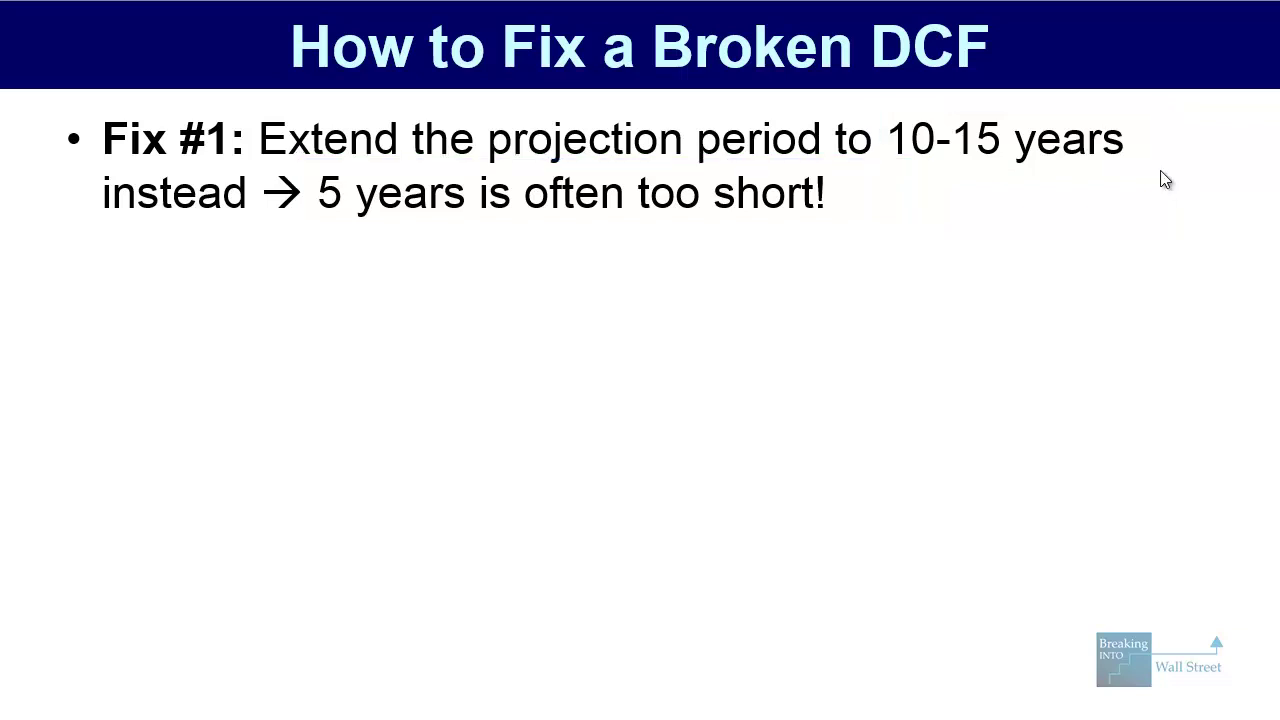
{"action": "left_click", "coordinate": [1165, 180]}
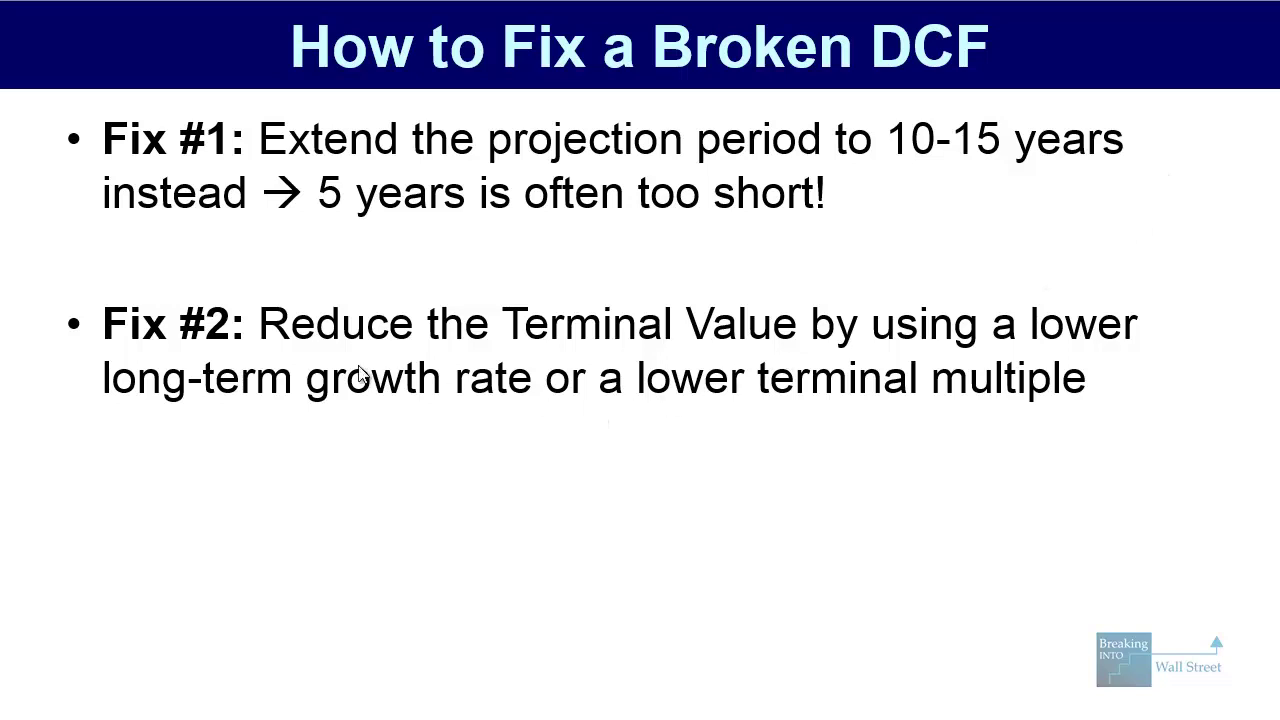
{"action": "left_click_drag", "start_coordinate": [108, 340], "coordinate": [1108, 401]}
{"action": "key", "text": "Escape"}
- Switch to the Excel workbook and compare the baseline terminal multiple with the comps' median EBITDA multiple, and check the expected GDP growth
{"action": "key", "text": "alt+Tab"}
{"action": "scroll", "coordinate": [500, 466], "scroll_direction": "up", "scroll_amount": 2}
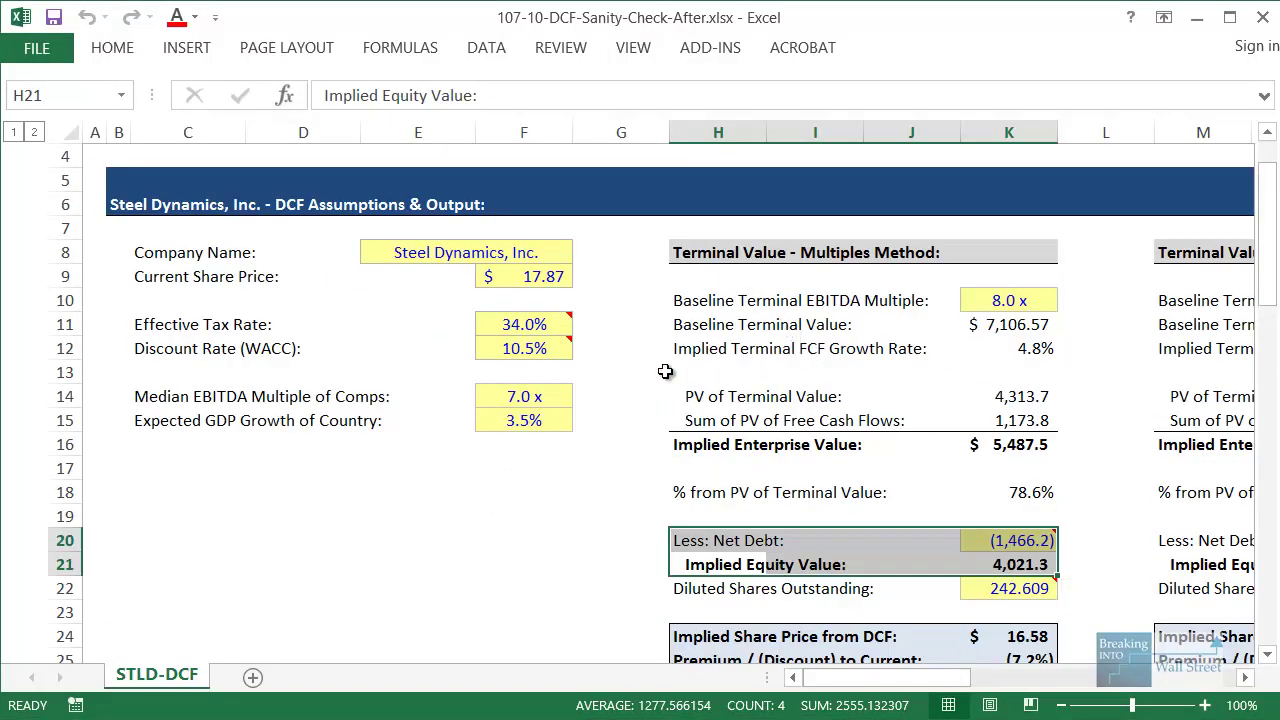
{"action": "mouse_move", "coordinate": [472, 370]}
{"action": "left_mouse_down"}
{"action": "mouse_move", "coordinate": [592, 398]}
{"action": "mouse_move", "coordinate": [608, 416]}
{"action": "left_mouse_up"}
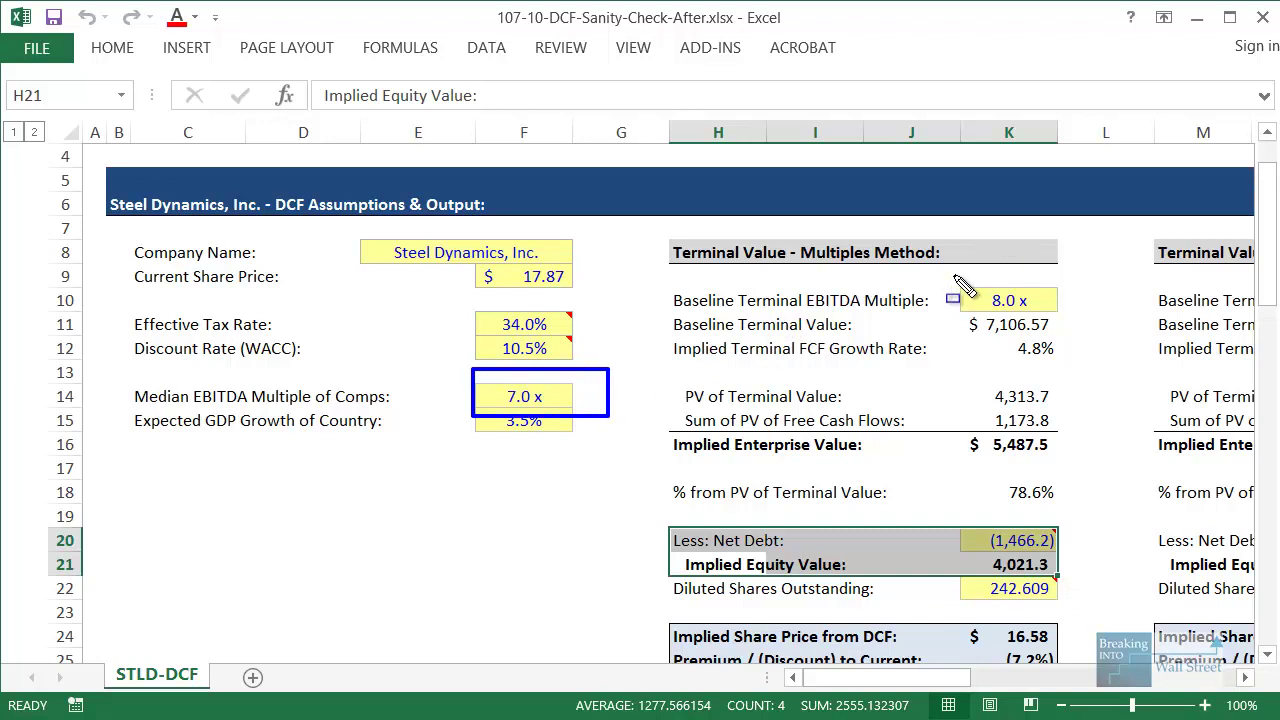
{"action": "left_click_drag", "start_coordinate": [953, 277], "coordinate": [1062, 317]}
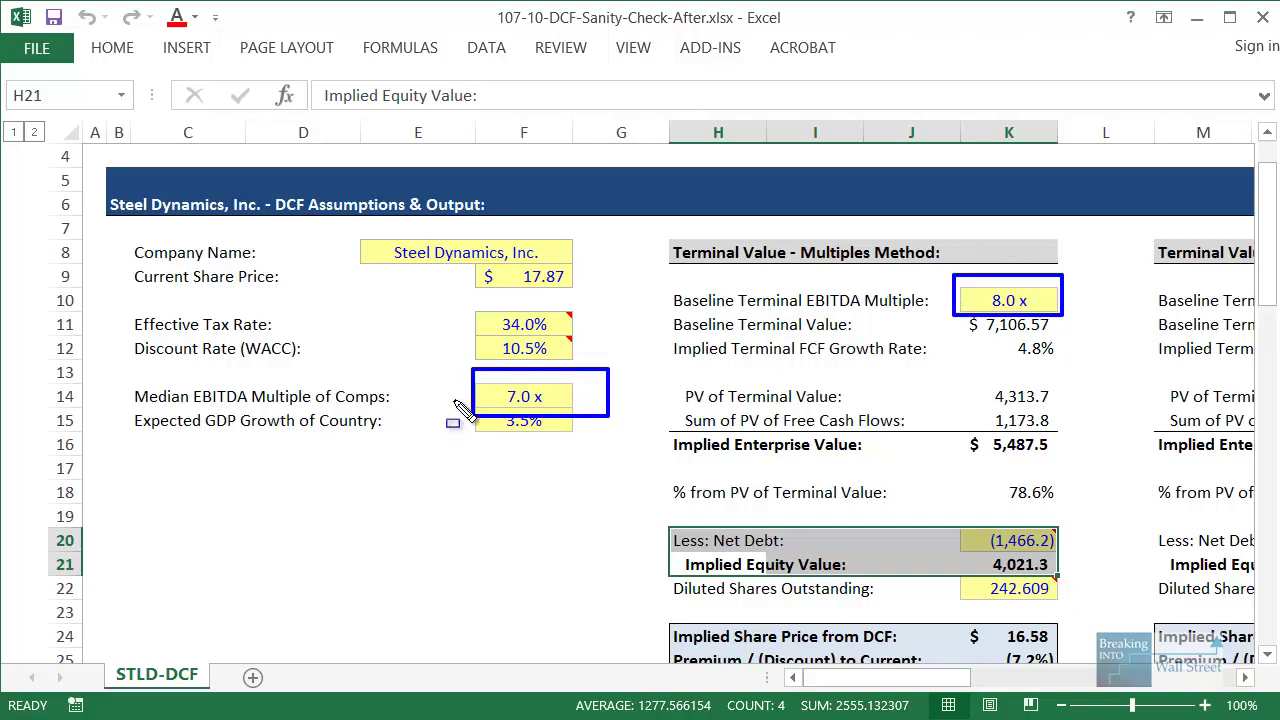
{"action": "left_click_drag", "start_coordinate": [453, 401], "coordinate": [635, 438]}
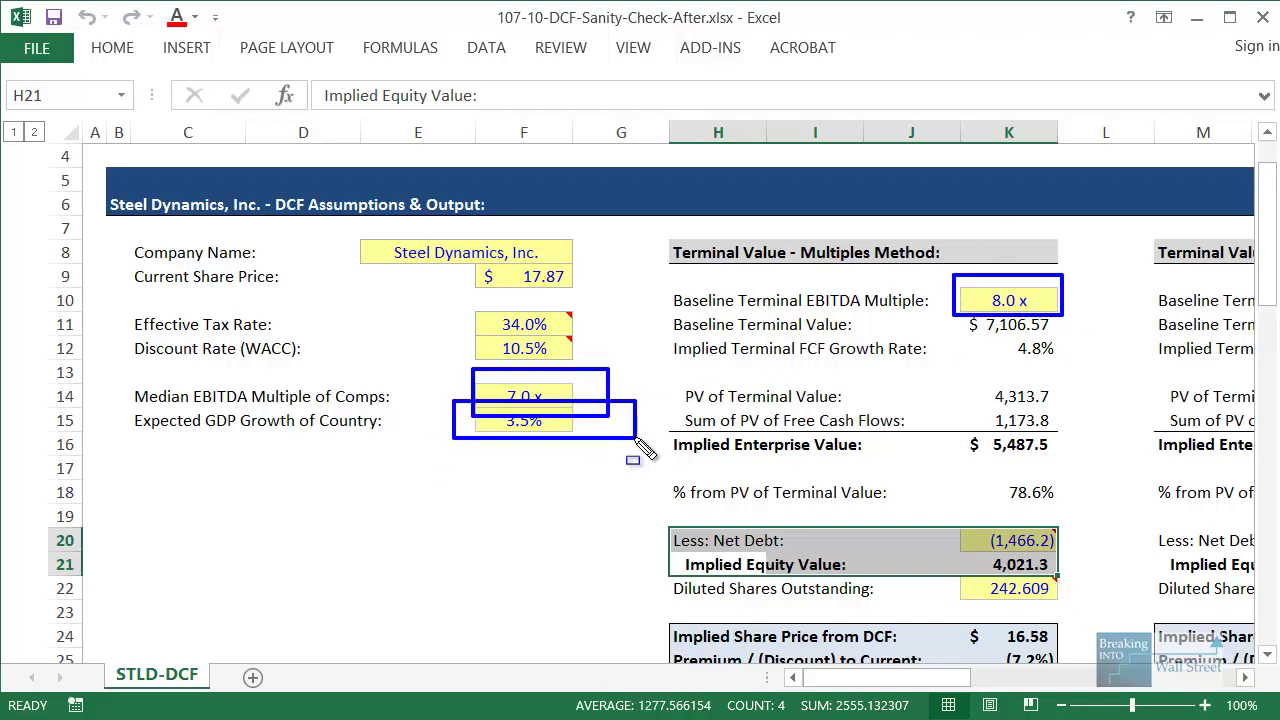
{"action": "key", "text": "Escape"}
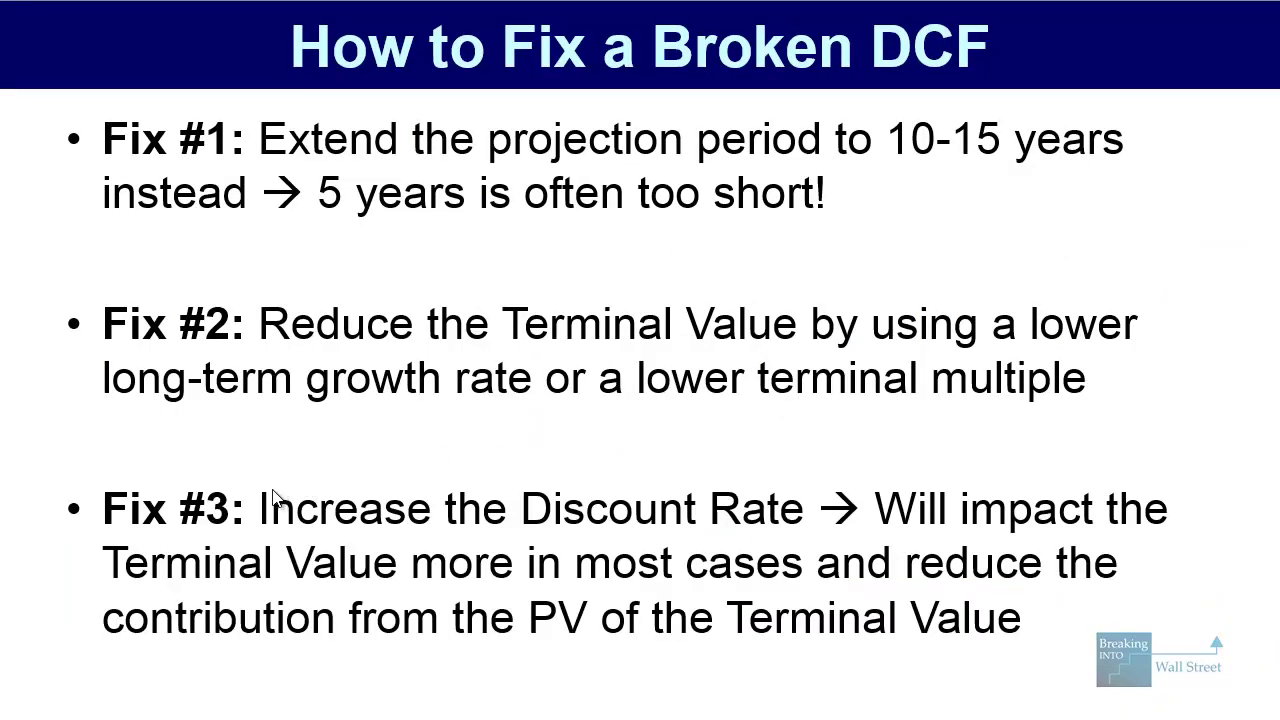
{"action": "mouse_move", "coordinate": [243, 477]}
{"action": "left_mouse_down"}
{"action": "mouse_move", "coordinate": [628, 534]}
{"action": "mouse_move", "coordinate": [826, 551]}
{"action": "mouse_move", "coordinate": [820, 536]}
{"action": "left_mouse_up"}
{"action": "left_click_drag", "start_coordinate": [95, 537], "coordinate": [410, 580]}
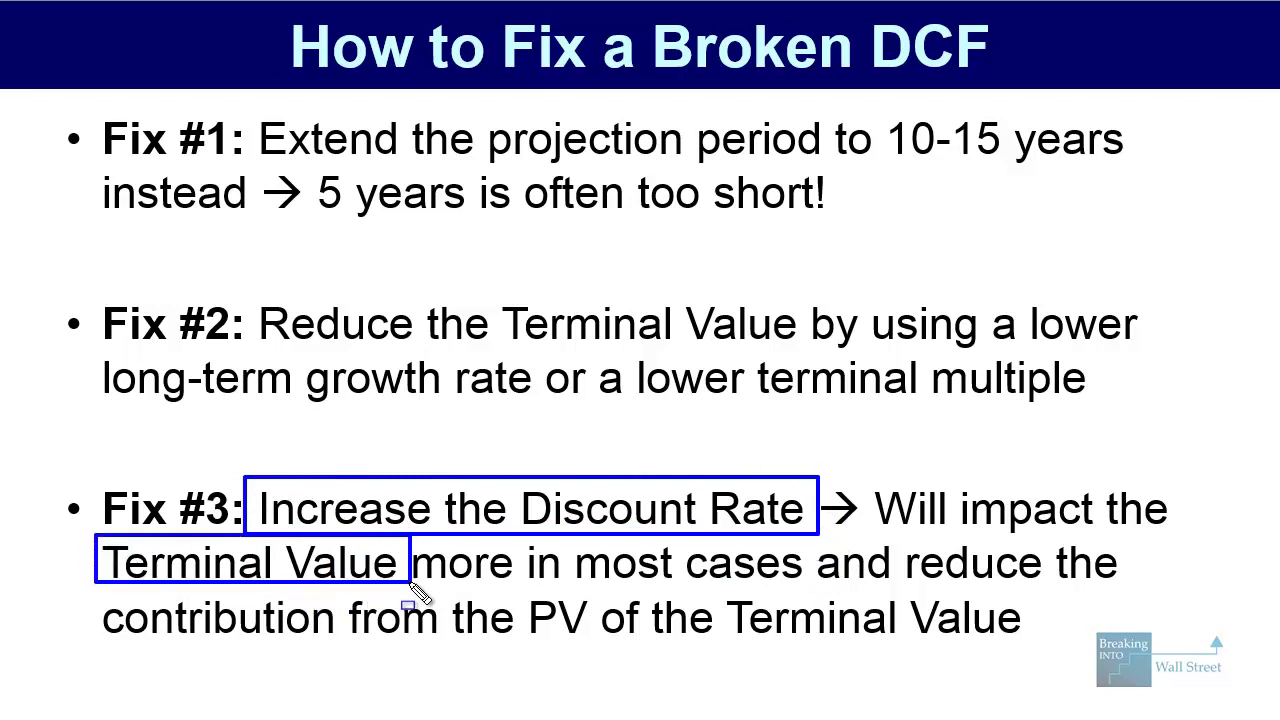
{"action": "left_click_drag", "start_coordinate": [334, 597], "coordinate": [1042, 658]}
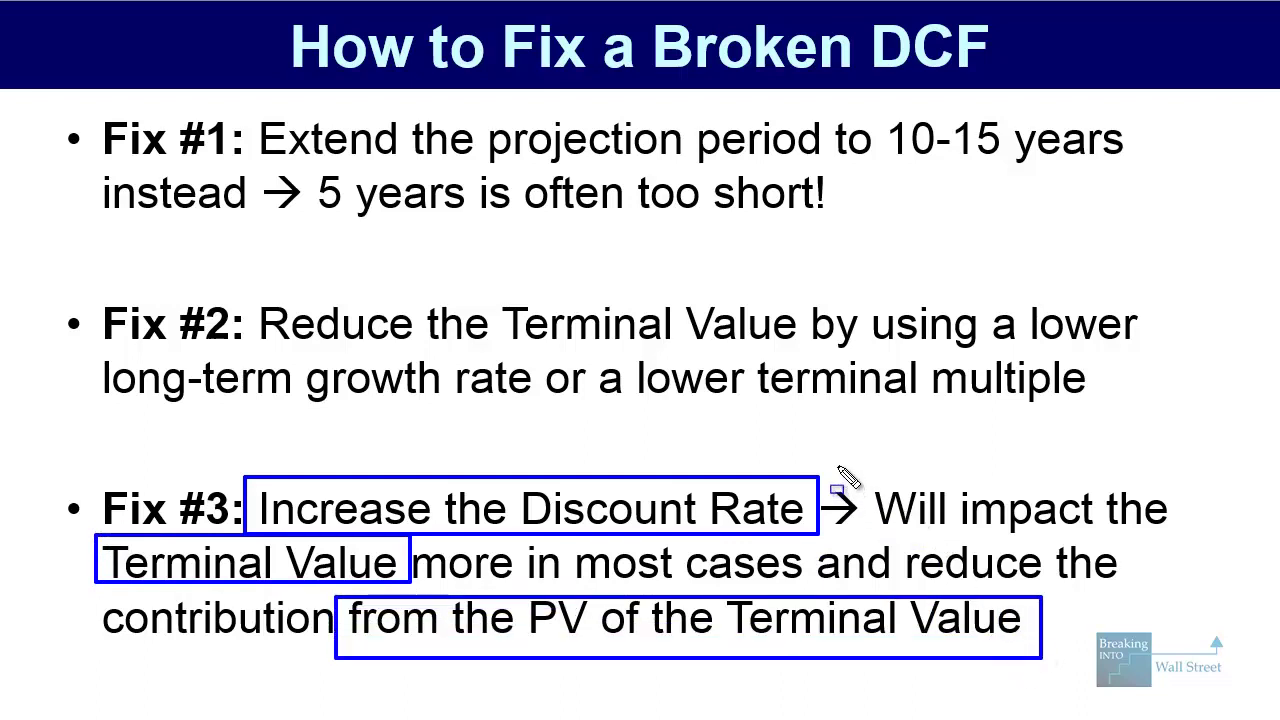
{"action": "key", "text": "Escape"}
- Switch to the Excel workbook and set the Discount Rate (WACC) in F12 to 15%
{"action": "key", "text": "alt+Tab"}
{"action": "key", "text": "Left"}
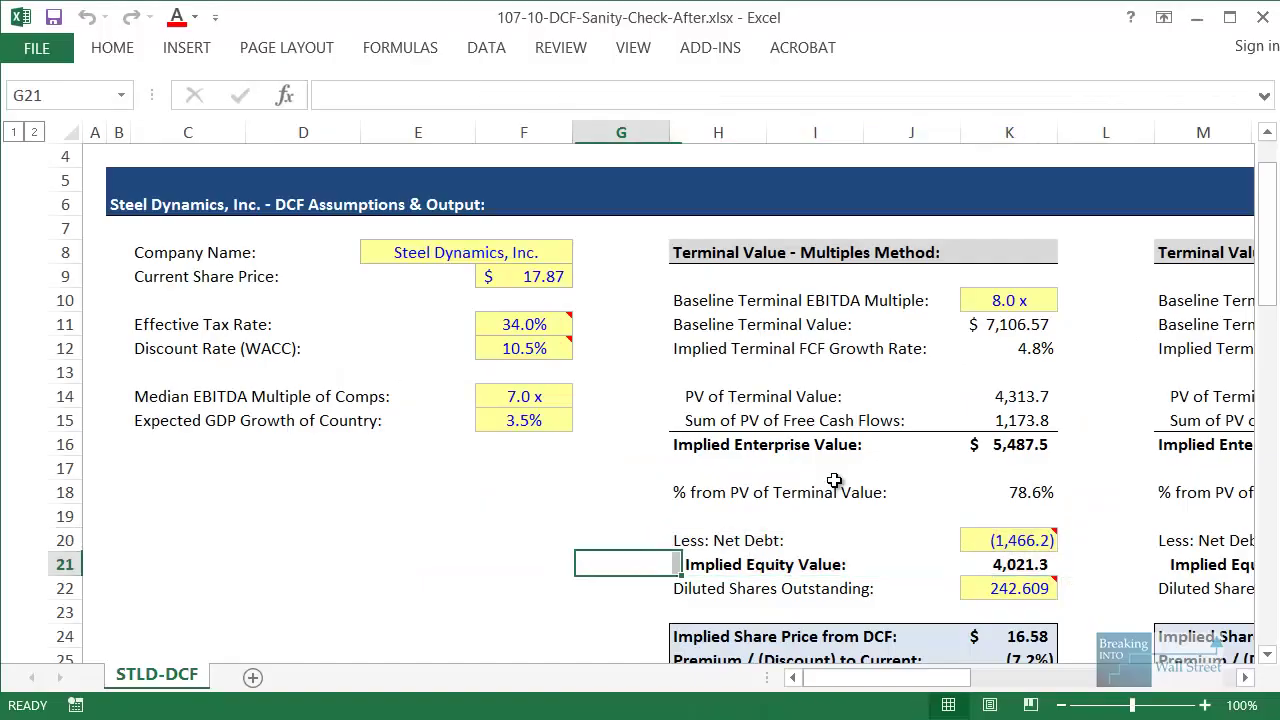
{"action": "key", "text": "Left"}
{"action": "key", "text": "Up"}
{"action": "key", "text": "Up"}
{"action": "key", "text": "Up"}
{"action": "key", "text": "Up"}
{"action": "key", "text": "Up"}
{"action": "key", "text": "Up"}
{"action": "key", "text": "Up"}
{"action": "key", "text": "Up"}
{"action": "key", "text": "Up"}
{"action": "type", "text": "1"}
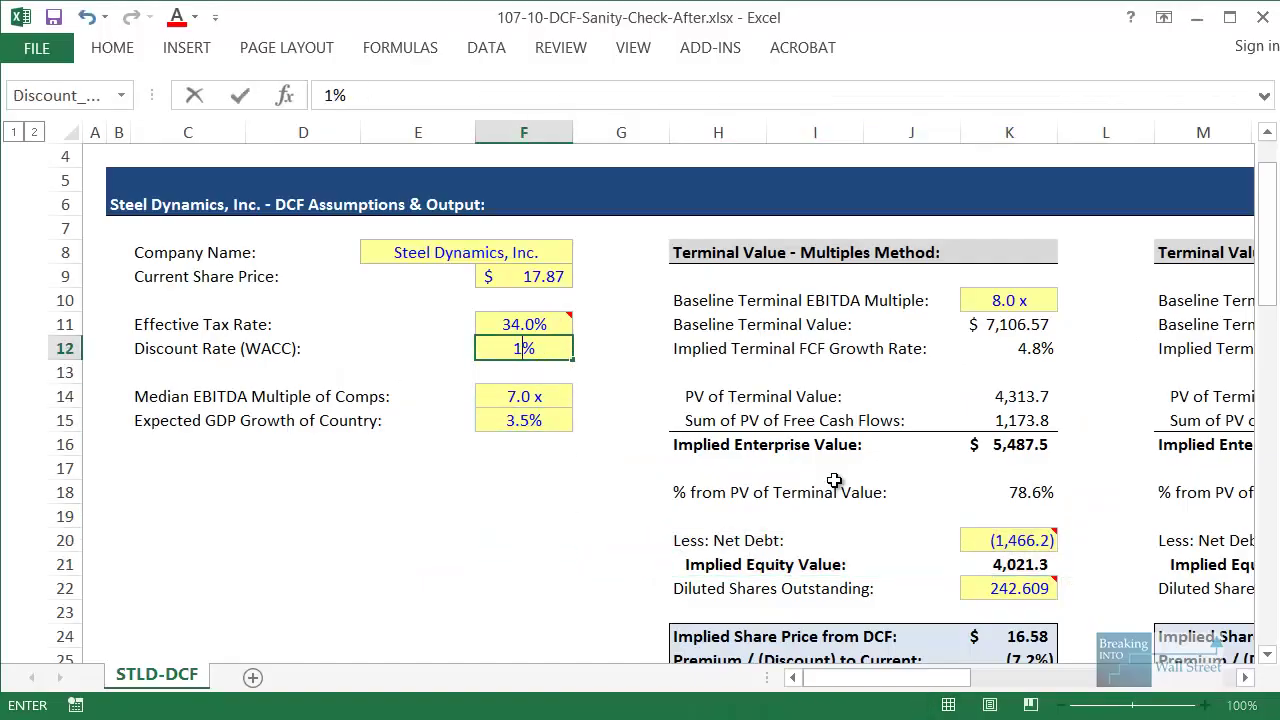
{"action": "type", "text": "5"}
{"action": "key", "text": "ctrl+Return"}
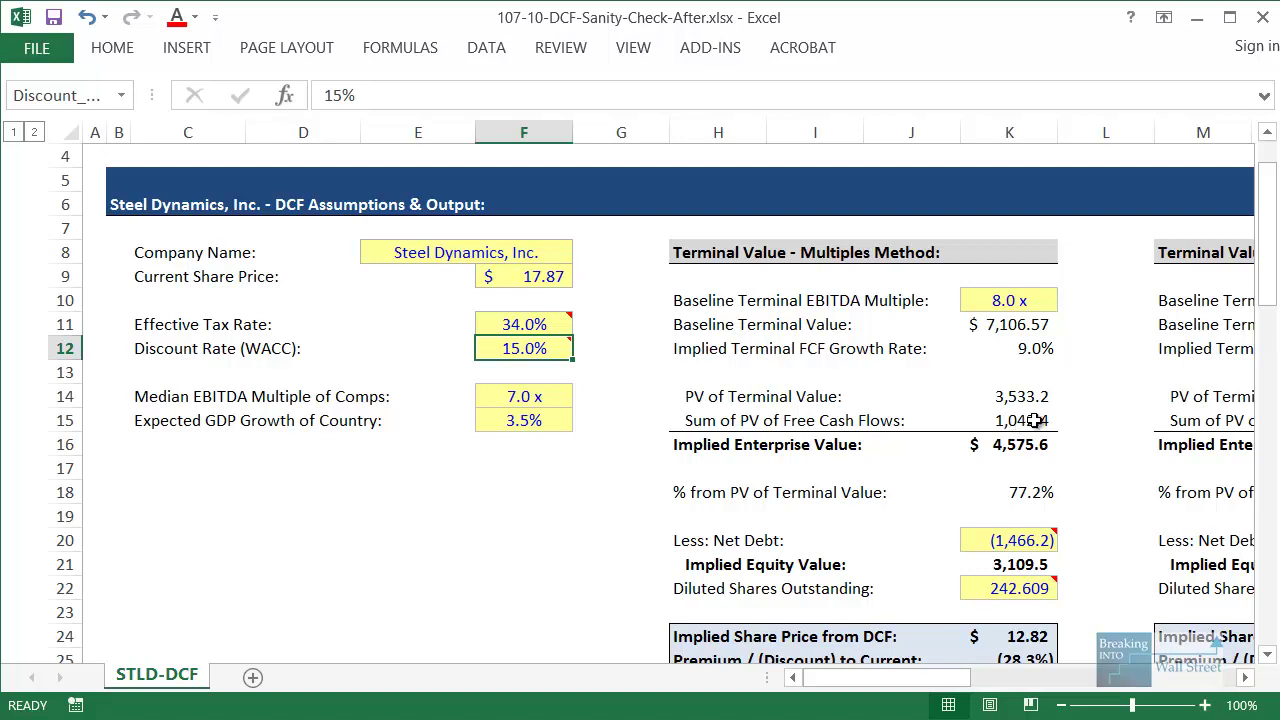
- Check the Multiples Method's % from PV of Terminal Value against the discount rate, and undo the discount rate change
{"action": "mouse_move", "coordinate": [990, 472]}
{"action": "left_mouse_down"}
{"action": "mouse_move", "coordinate": [991, 489]}
{"action": "mouse_move", "coordinate": [1095, 530]}
{"action": "left_mouse_up"}
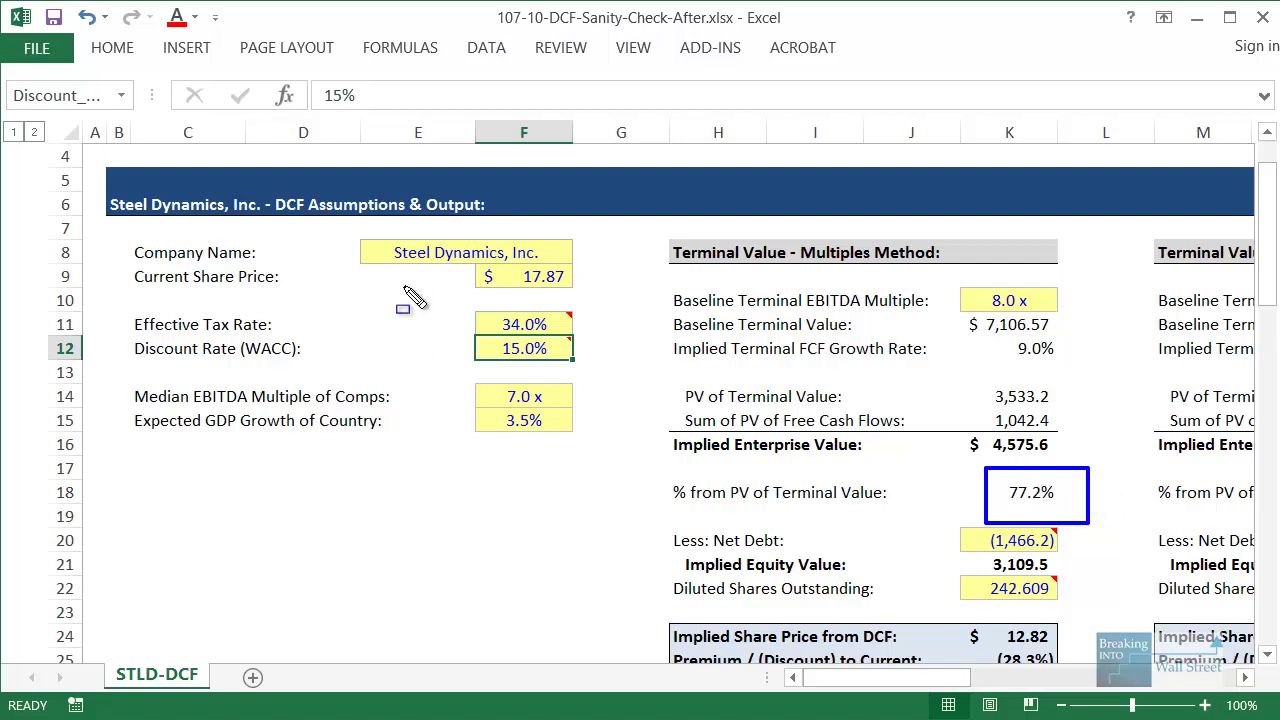
{"action": "left_click_drag", "start_coordinate": [446, 330], "coordinate": [627, 367]}
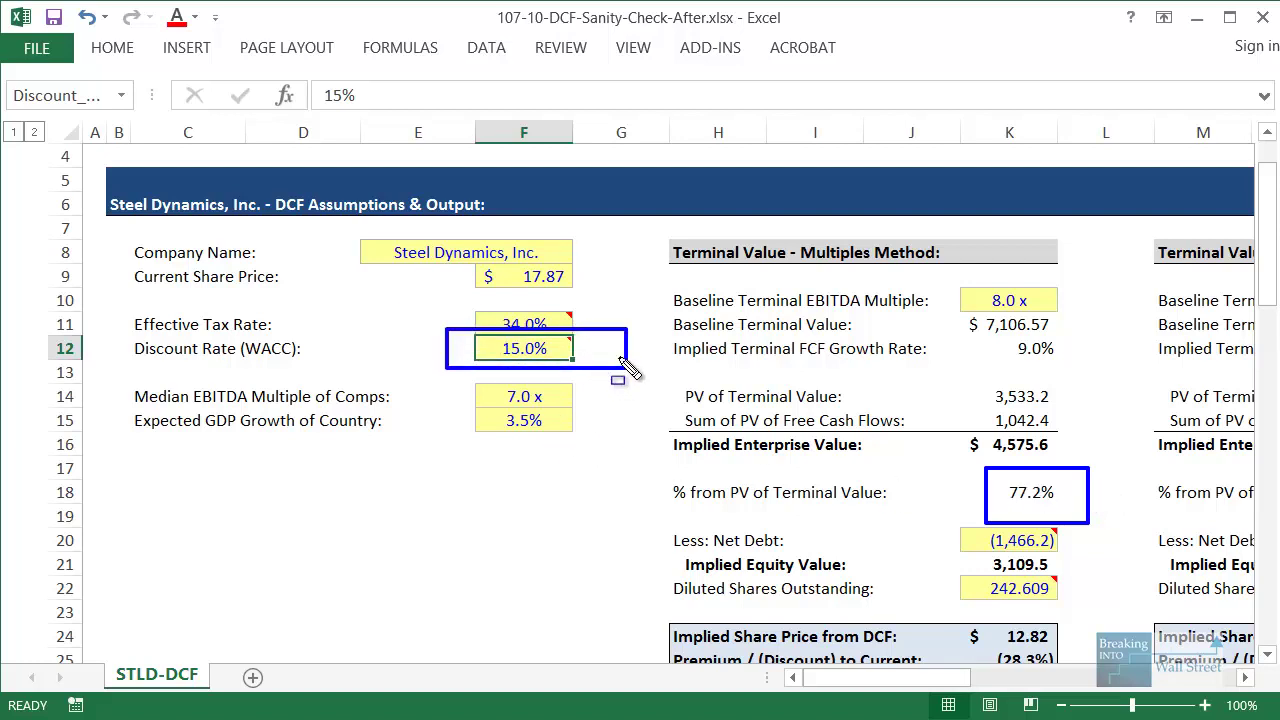
{"action": "key", "text": "Escape"}
{"action": "key", "text": "ctrl+z"}
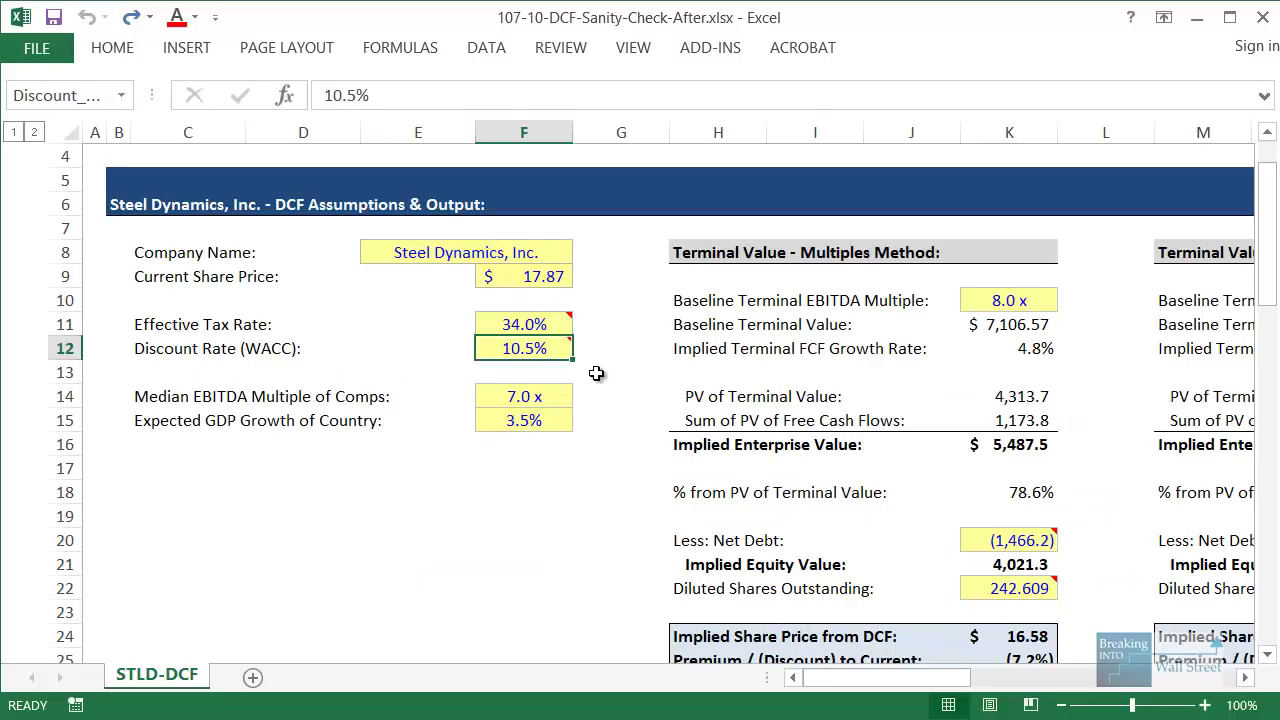
- Go to the Diagnosis notes beside the model and read the three listed problems, including the double-counting and pension remarks
{"action": "key", "text": "Right"}
{"action": "key", "text": "Right"}
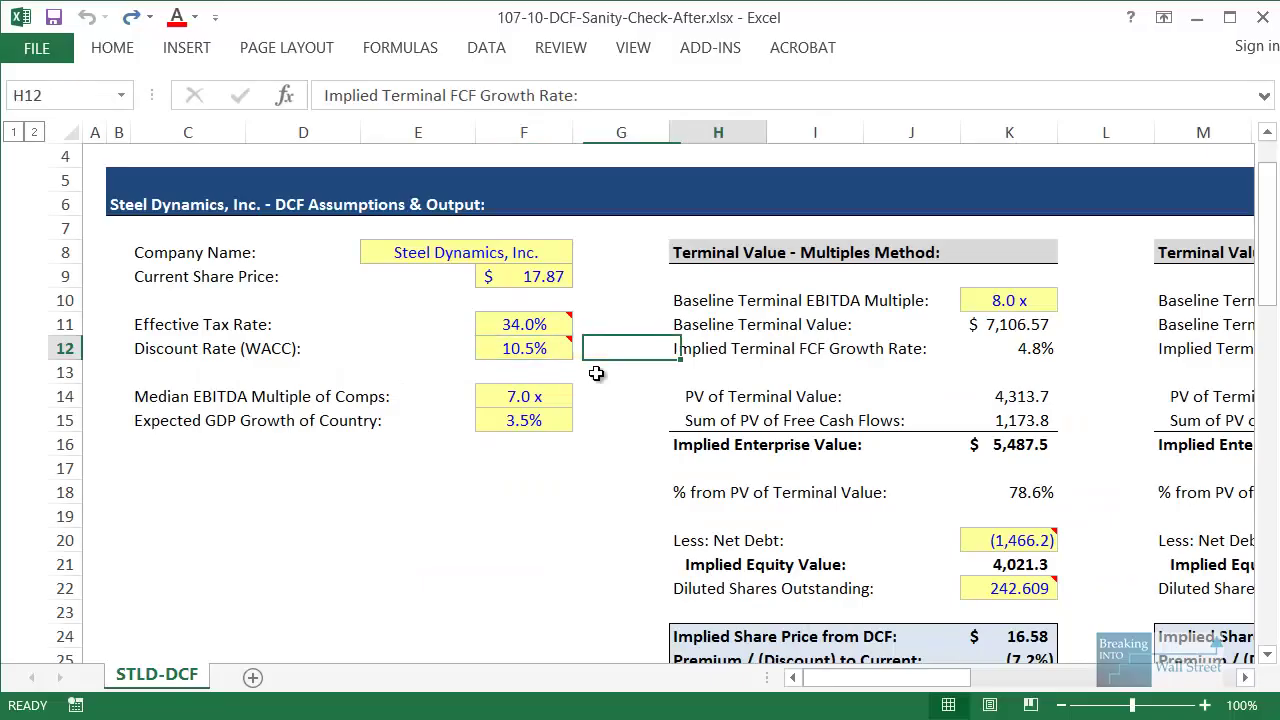
{"action": "key", "text": "Right"}
{"action": "key", "text": "Right"}
{"action": "key", "text": "Right"}
{"action": "key", "text": "Right"}
{"action": "key", "text": "Right"}
{"action": "left_click_drag", "start_coordinate": [895, 678], "coordinate": [1100, 686]}
{"action": "scroll", "coordinate": [426, 300], "scroll_direction": "down", "scroll_amount": 1}
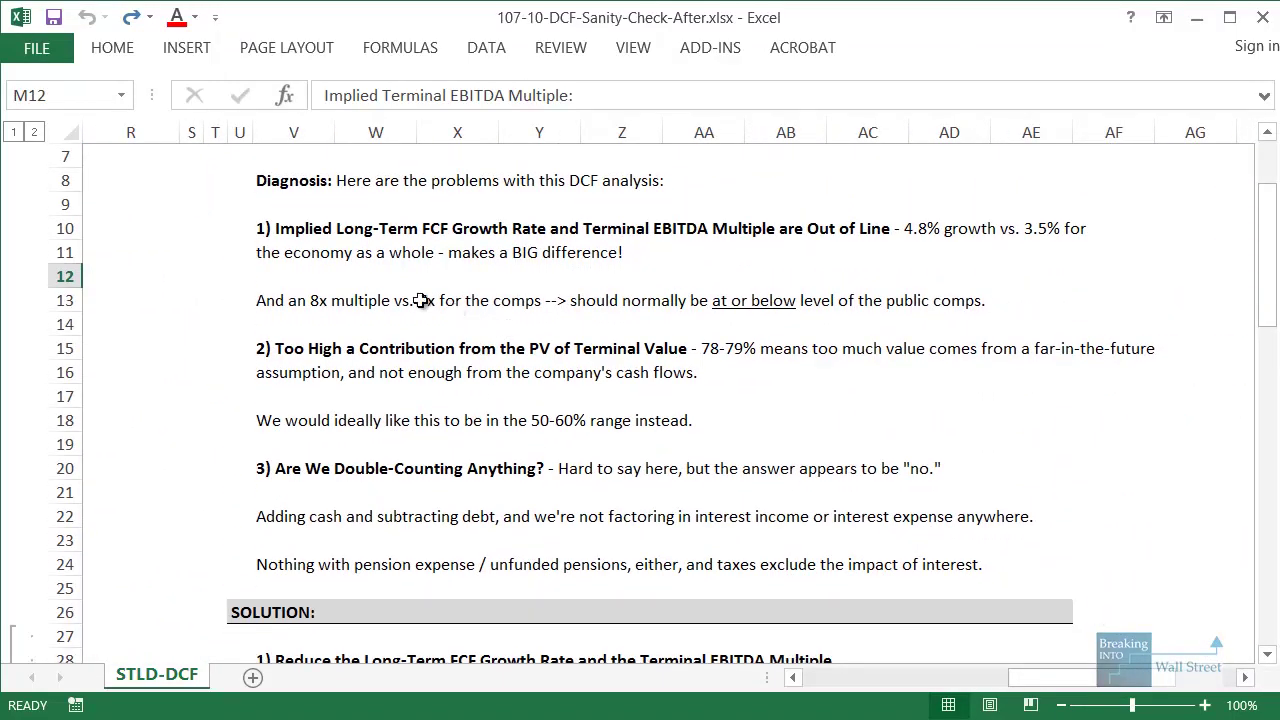
{"action": "left_click_drag", "start_coordinate": [229, 205], "coordinate": [1108, 330]}
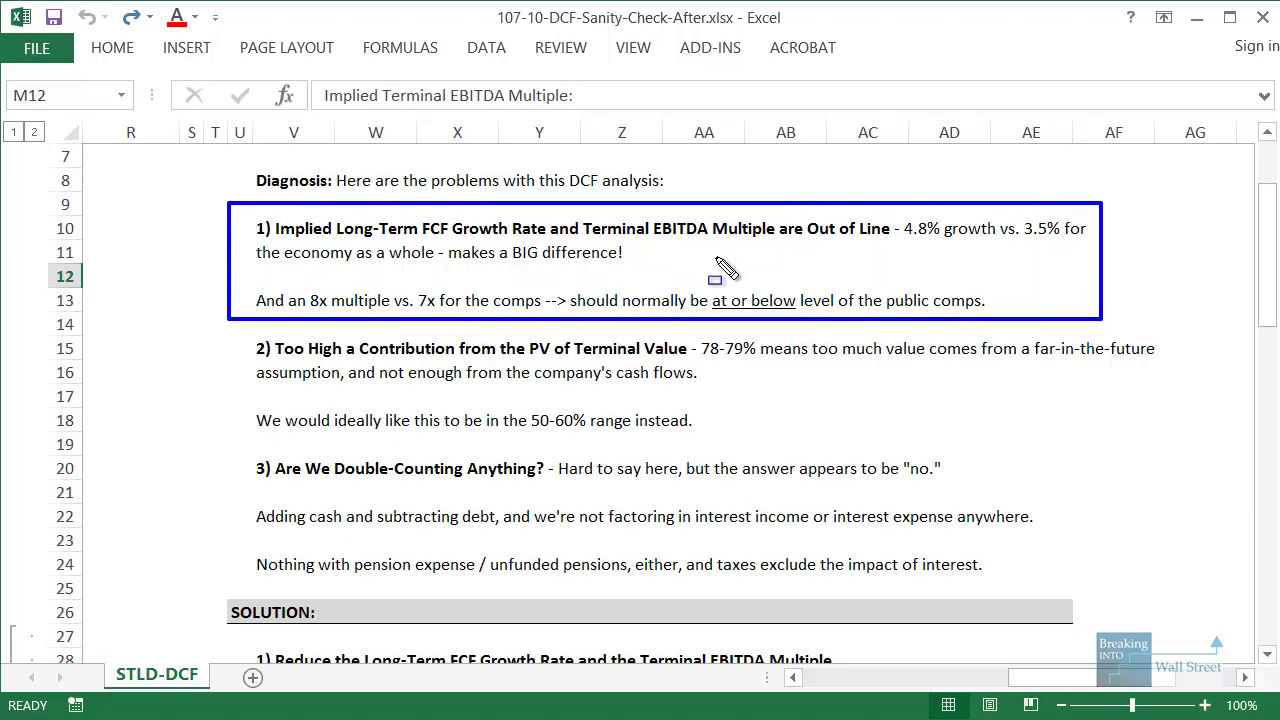
{"action": "left_click_drag", "start_coordinate": [231, 331], "coordinate": [1216, 438]}
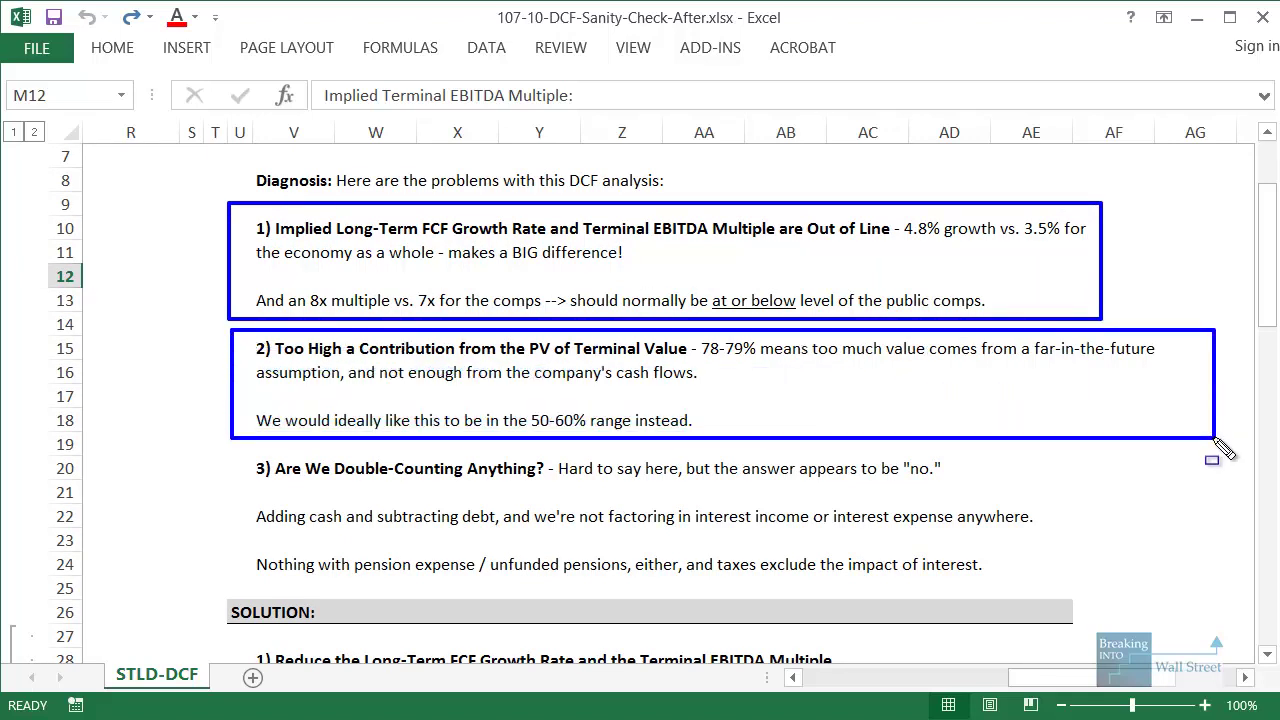
{"action": "mouse_move", "coordinate": [231, 445]}
{"action": "left_mouse_down"}
{"action": "mouse_move", "coordinate": [971, 608]}
{"action": "mouse_move", "coordinate": [1064, 595]}
{"action": "left_mouse_up"}
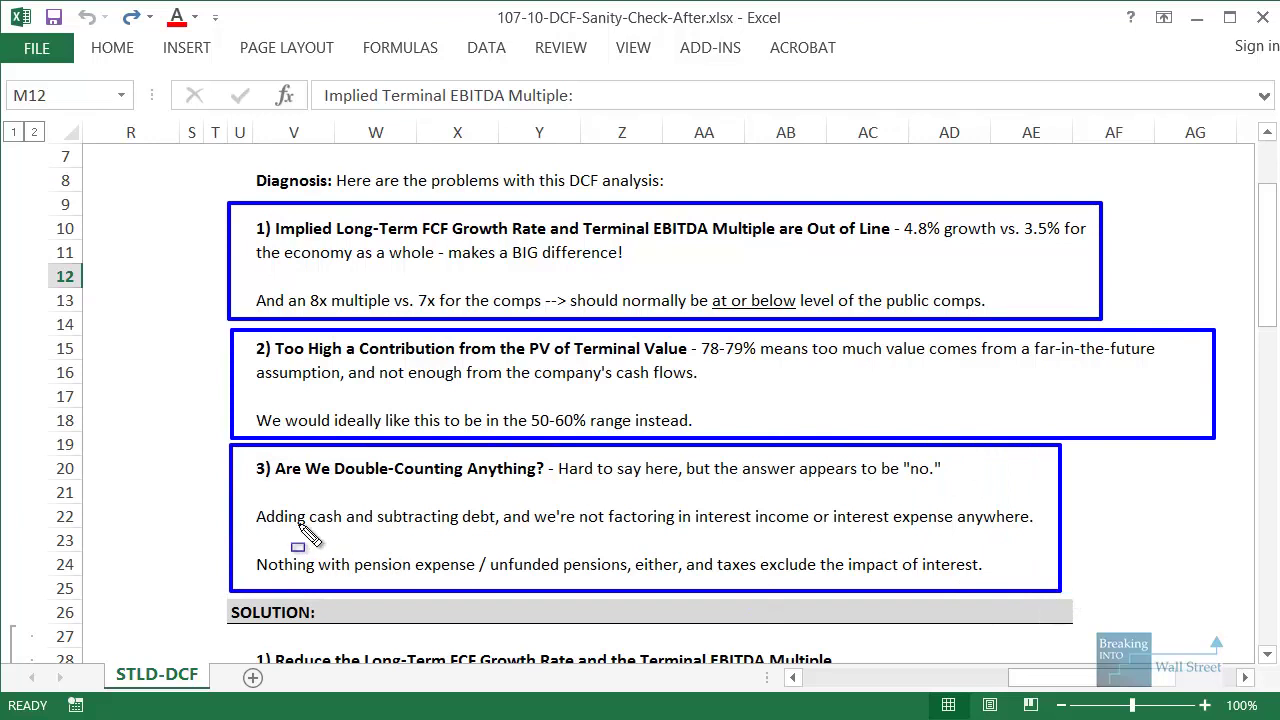
{"action": "left_click_drag", "start_coordinate": [247, 537], "coordinate": [1018, 578]}
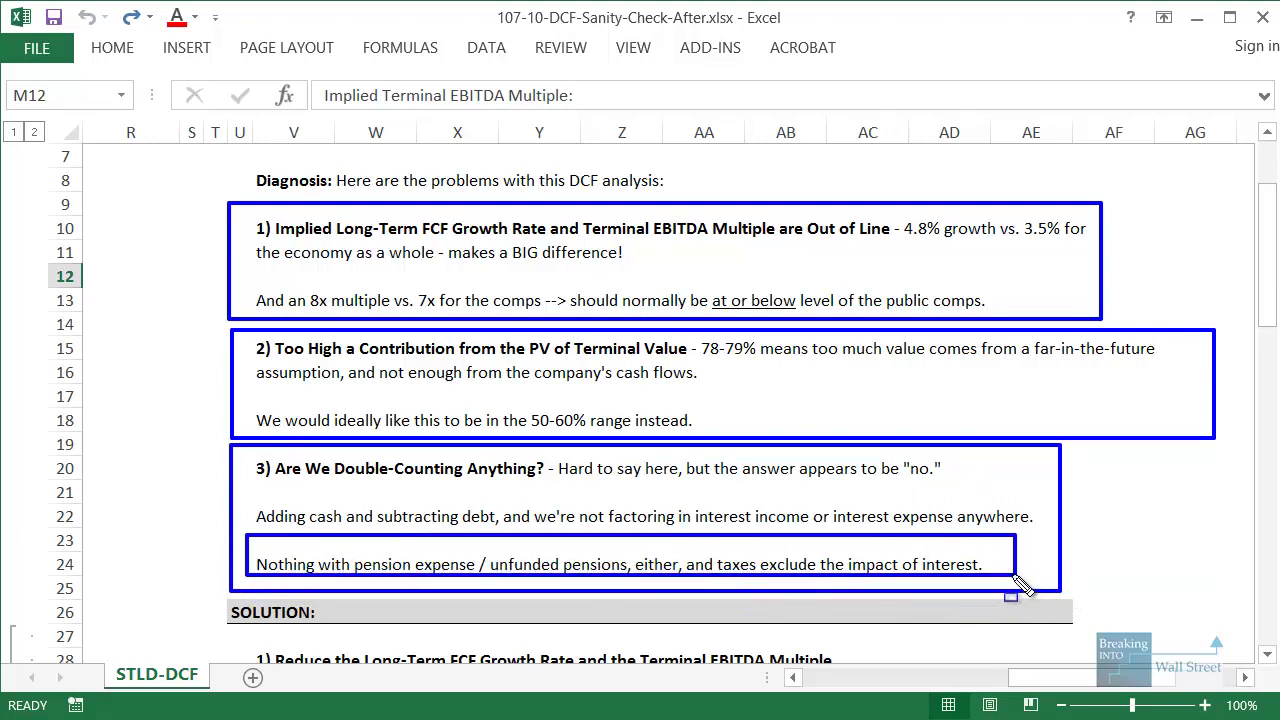
{"action": "key", "text": "Escape"}
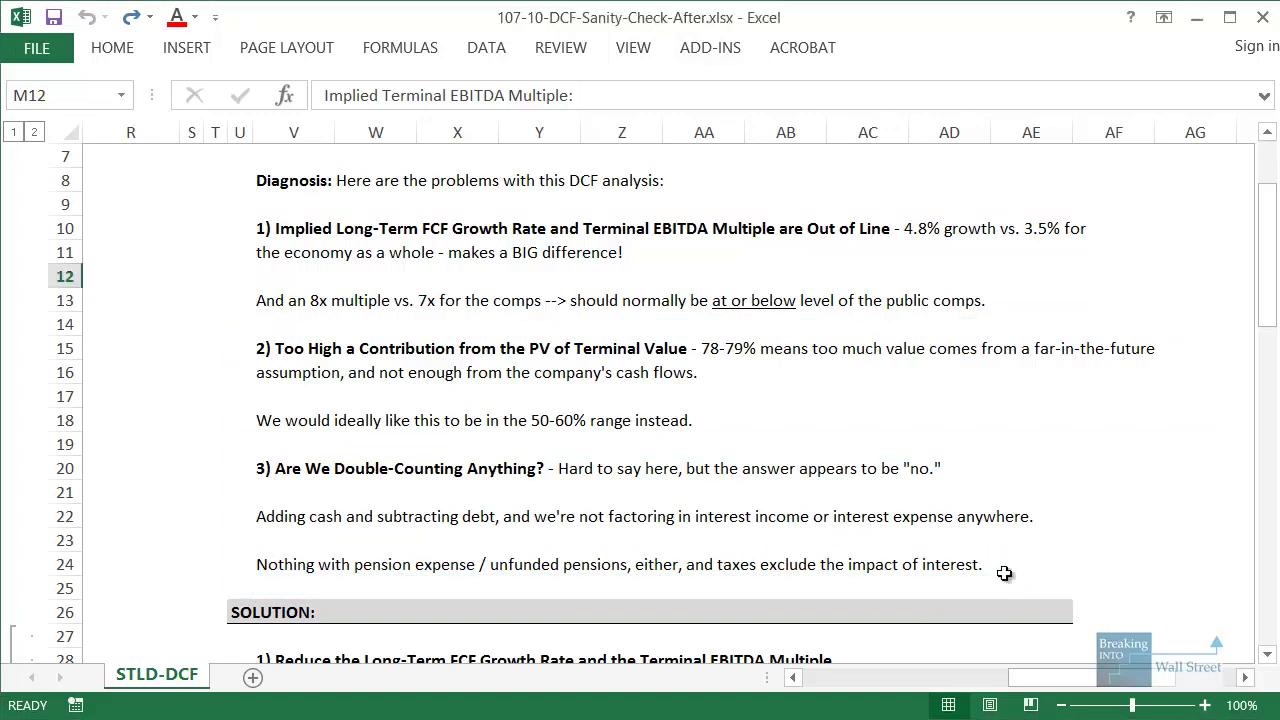
- Read the first Solution note on reducing the long-term FCF growth rate and the terminal EBITDA multiple
{"action": "scroll", "coordinate": [1004, 573], "scroll_direction": "down", "scroll_amount": 3}
{"action": "scroll", "coordinate": [1004, 573], "scroll_direction": "up", "scroll_amount": 1}
{"action": "mouse_move", "coordinate": [232, 495]}
{"action": "left_mouse_down"}
{"action": "mouse_move", "coordinate": [1052, 575]}
{"action": "mouse_move", "coordinate": [1158, 656]}
{"action": "left_mouse_up"}
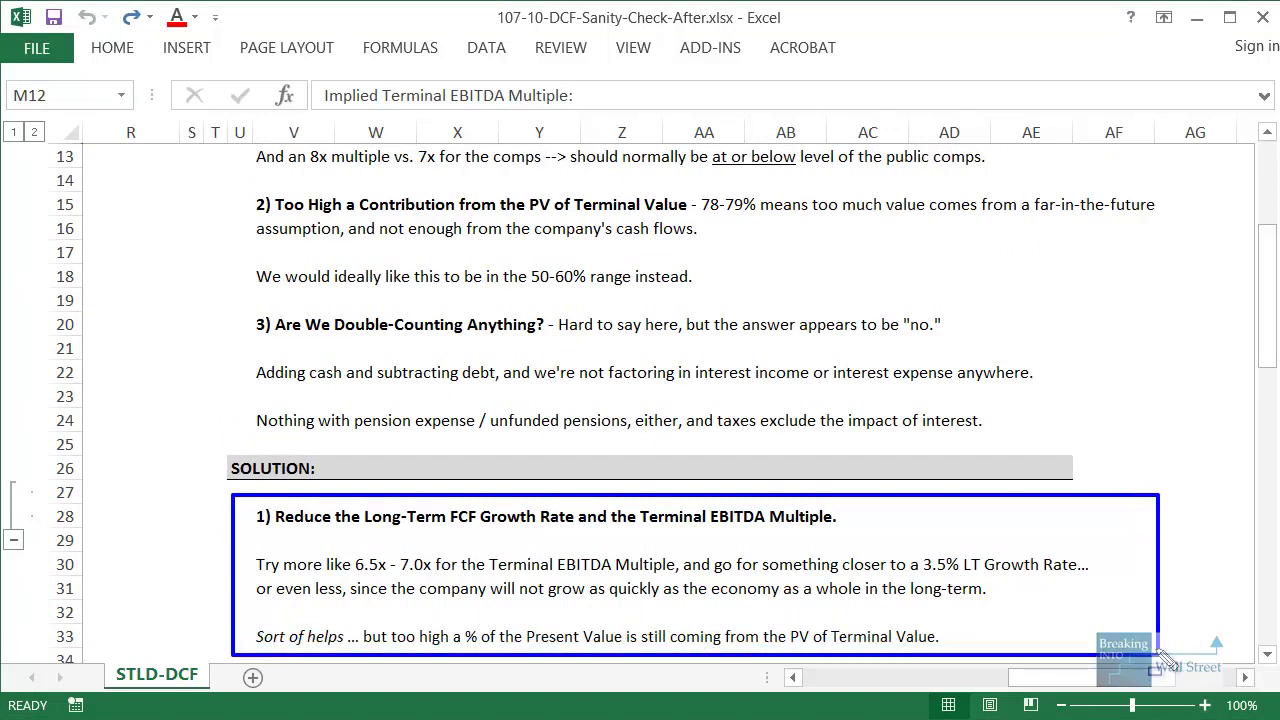
{"action": "key", "text": "Escape"}
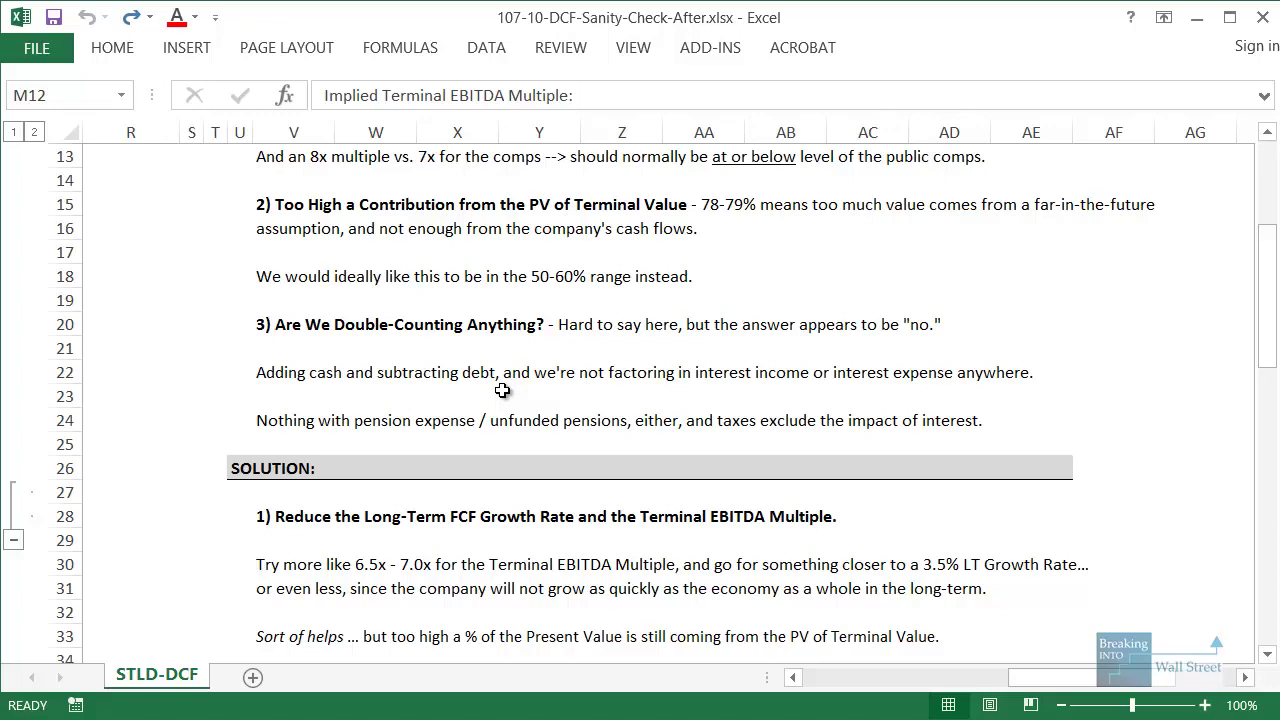
- Return to the DCF assumptions, check the comps' median EBITDA multiple, and set the Baseline Terminal EBITDA Multiple to 7.0x
{"action": "key", "text": "Down"}
{"action": "key", "text": "Home"}
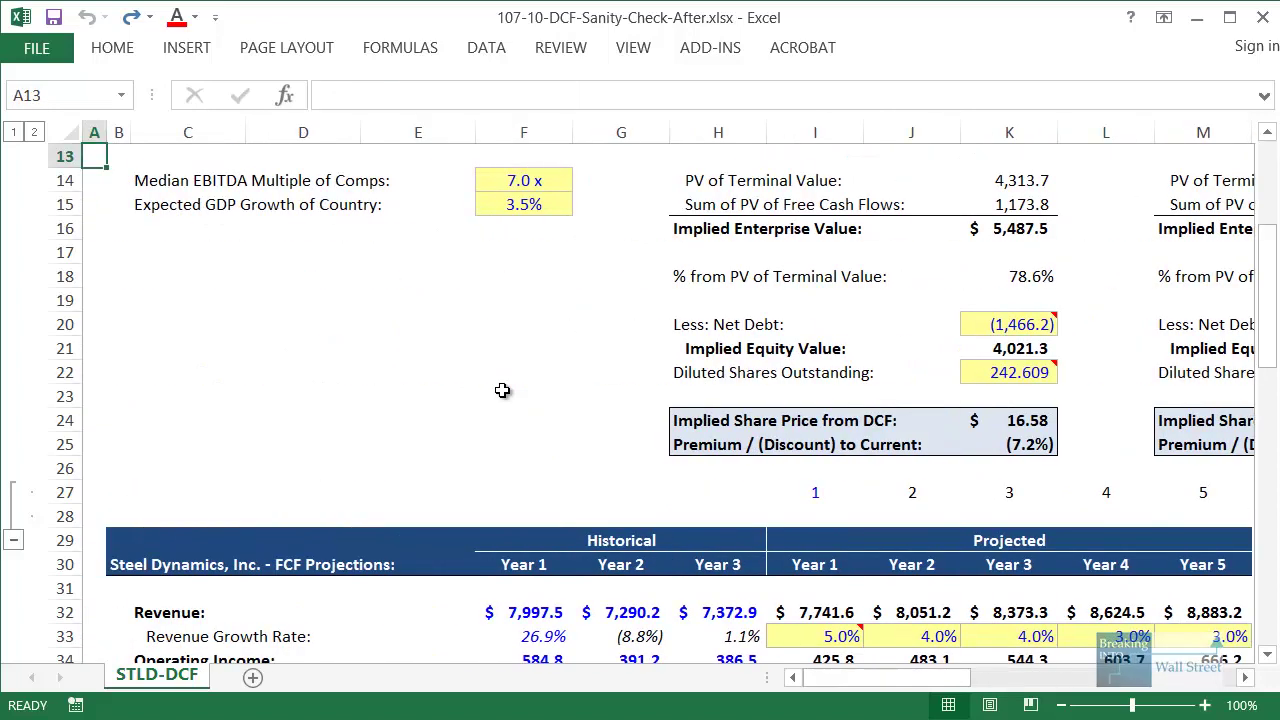
{"action": "scroll", "coordinate": [502, 390], "scroll_direction": "up", "scroll_amount": 4}
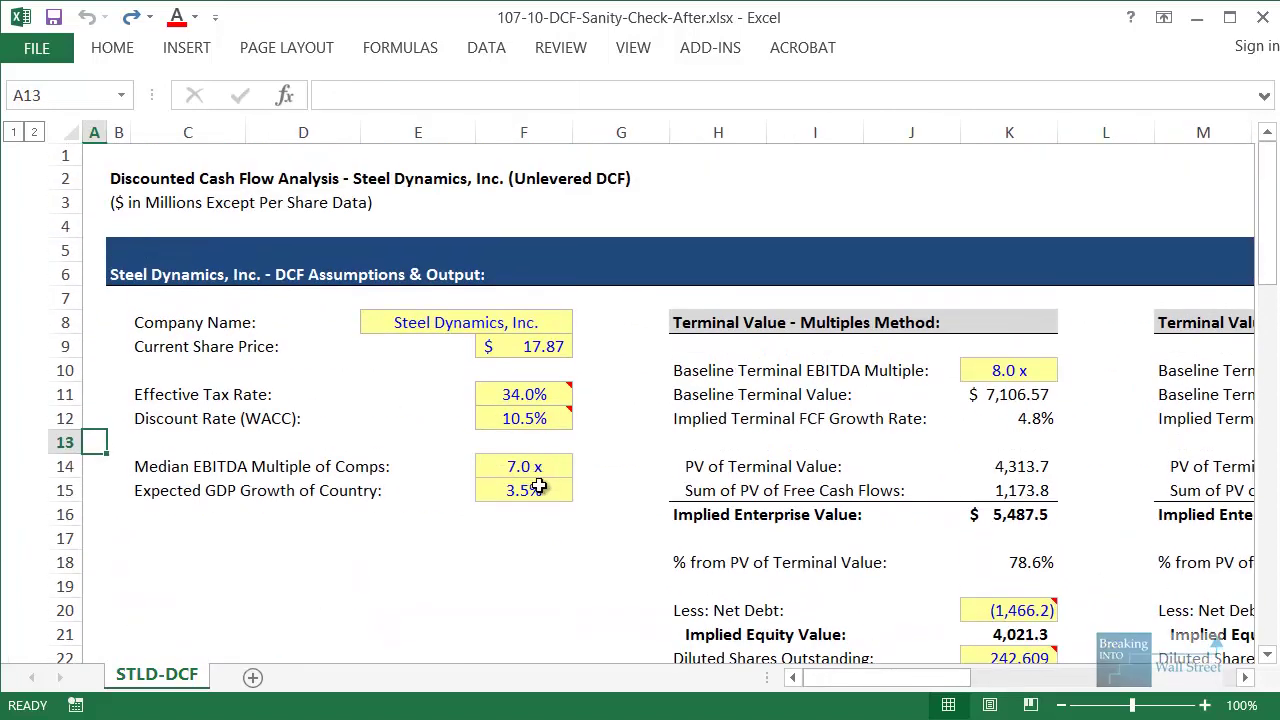
{"action": "left_click_drag", "start_coordinate": [516, 466], "coordinate": [143, 469]}
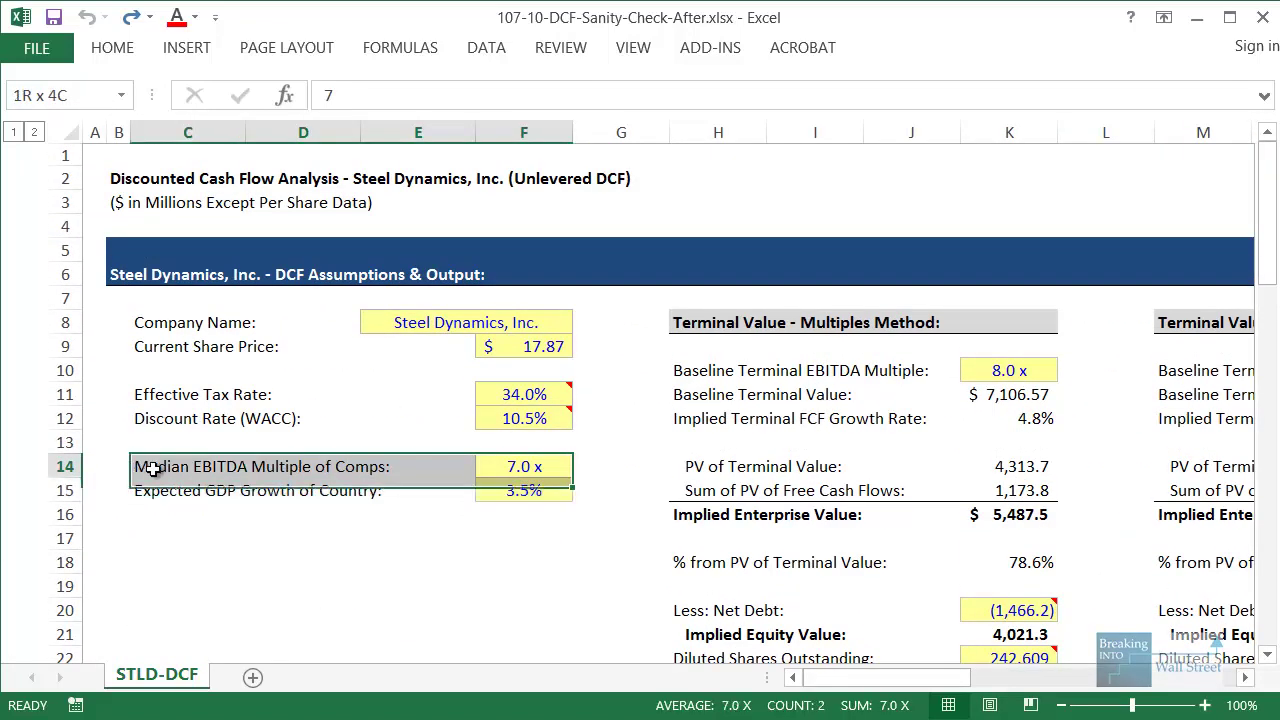
{"action": "left_click", "coordinate": [1014, 366]}
{"action": "type", "text": "7"}
{"action": "key", "text": "ctrl+Return"}
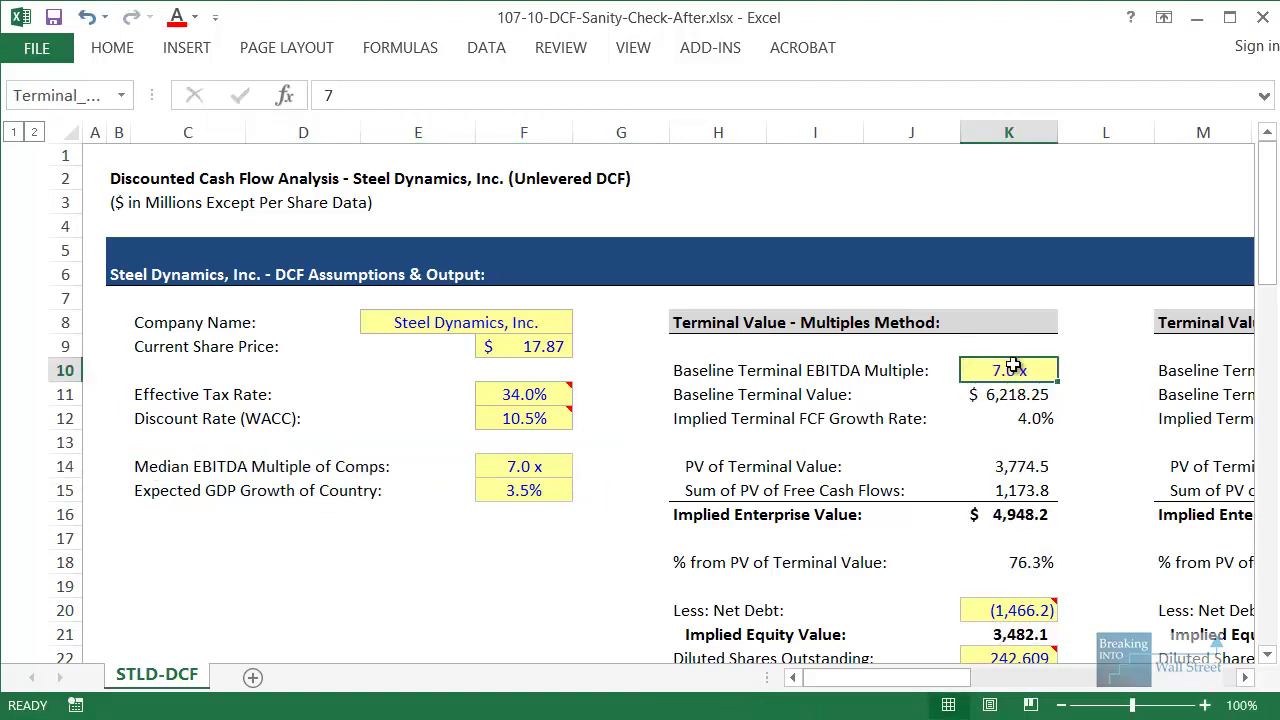
- Check the % from PV of Terminal Value and compare the Implied Terminal FCF Growth Rate with the Expected GDP Growth
{"action": "scroll", "coordinate": [1050, 420], "scroll_direction": "down", "scroll_amount": 1}
{"action": "left_click", "coordinate": [1080, 465]}
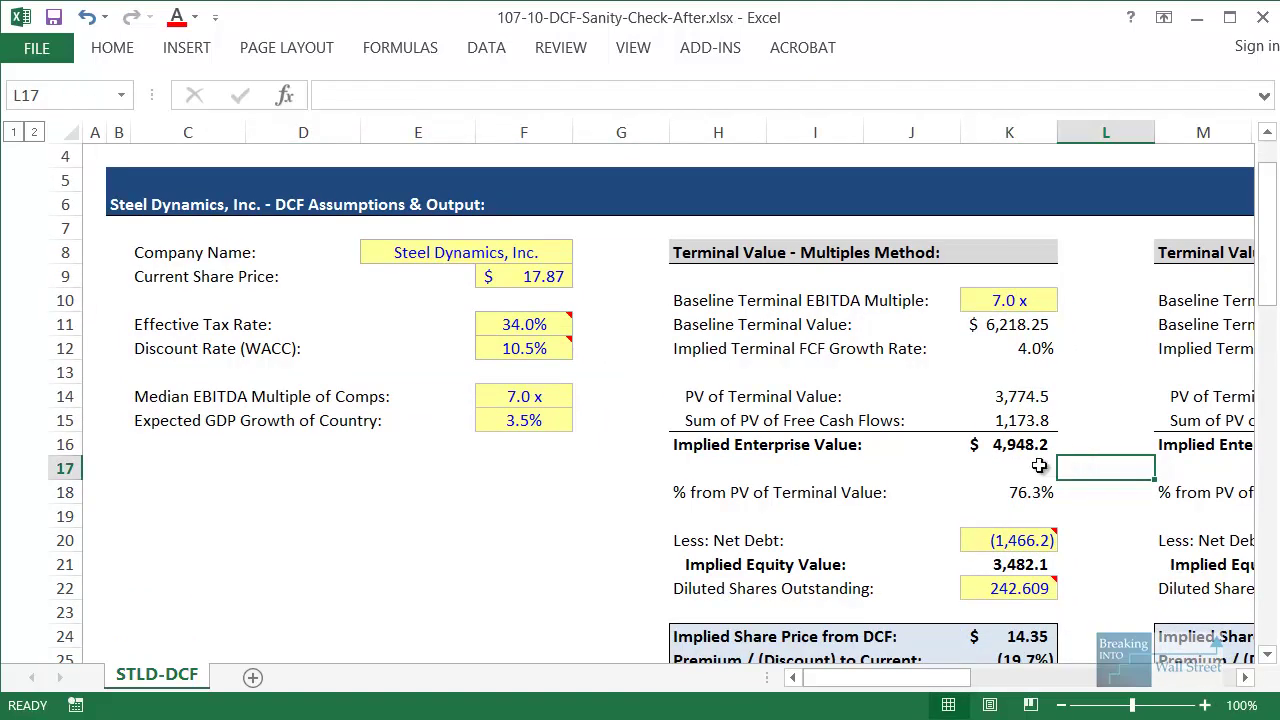
{"action": "left_click_drag", "start_coordinate": [981, 468], "coordinate": [1104, 518]}
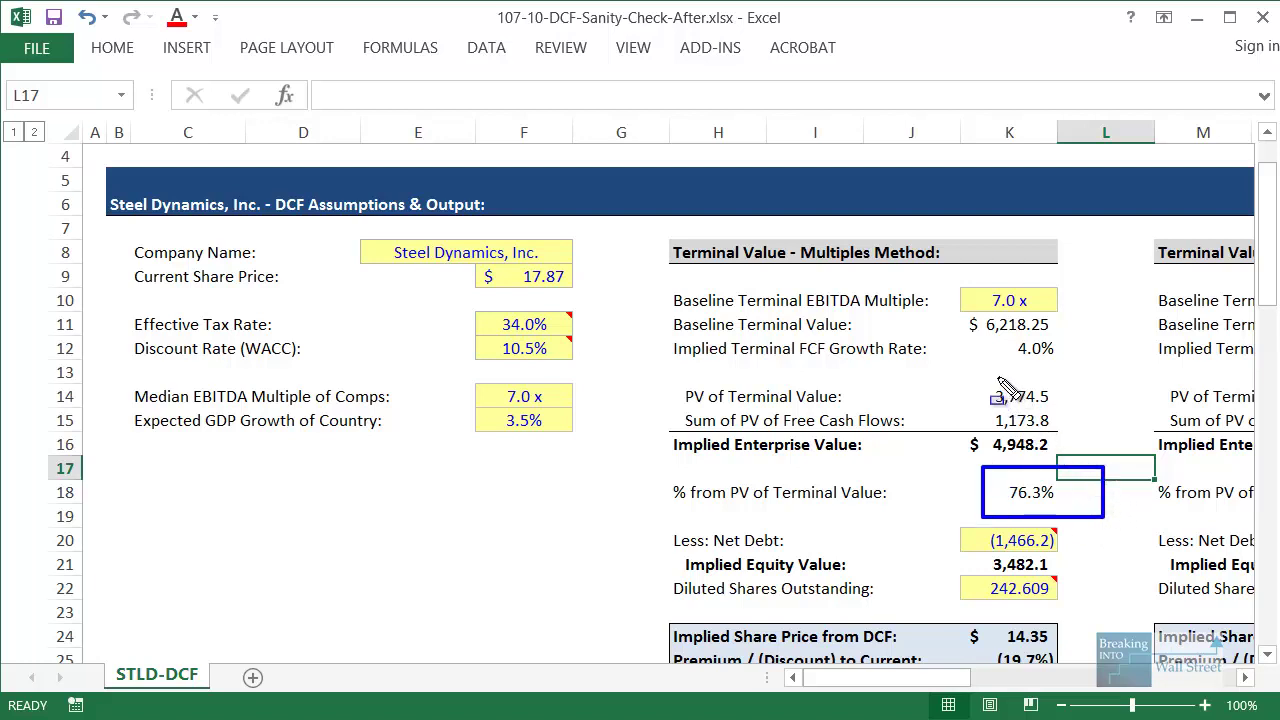
{"action": "left_click_drag", "start_coordinate": [972, 332], "coordinate": [1081, 374]}
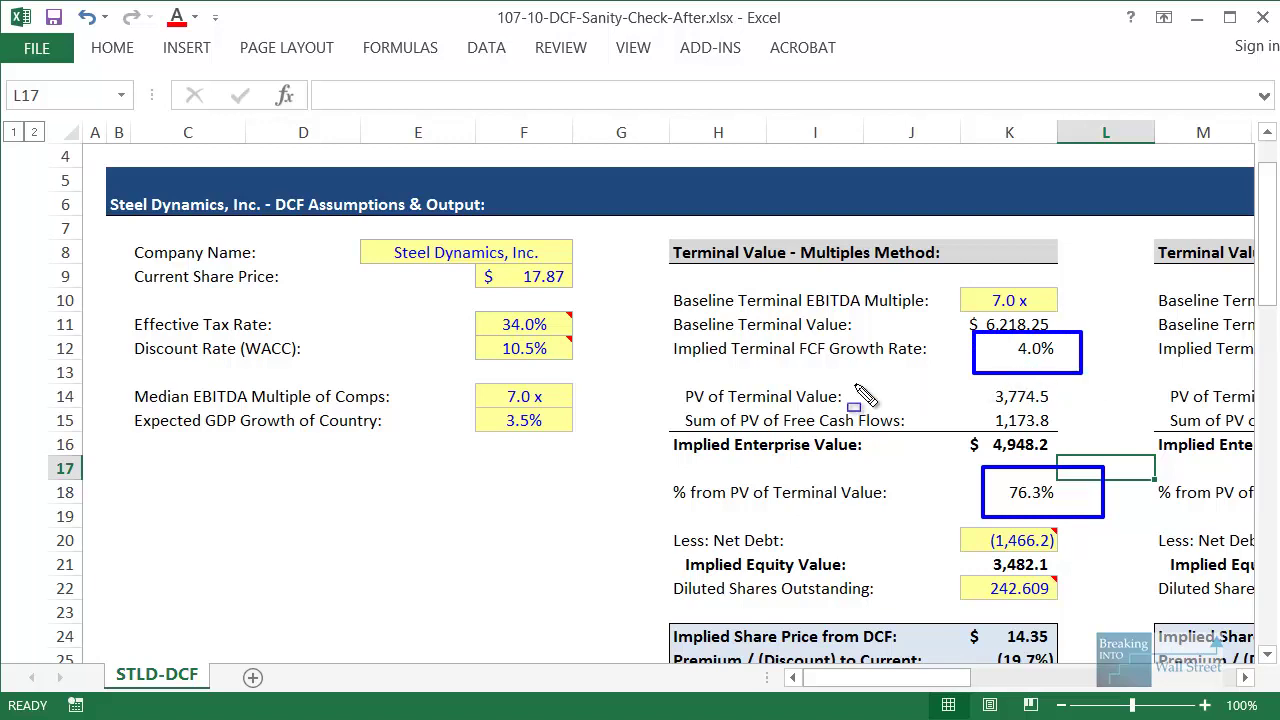
{"action": "left_click_drag", "start_coordinate": [457, 398], "coordinate": [588, 441]}
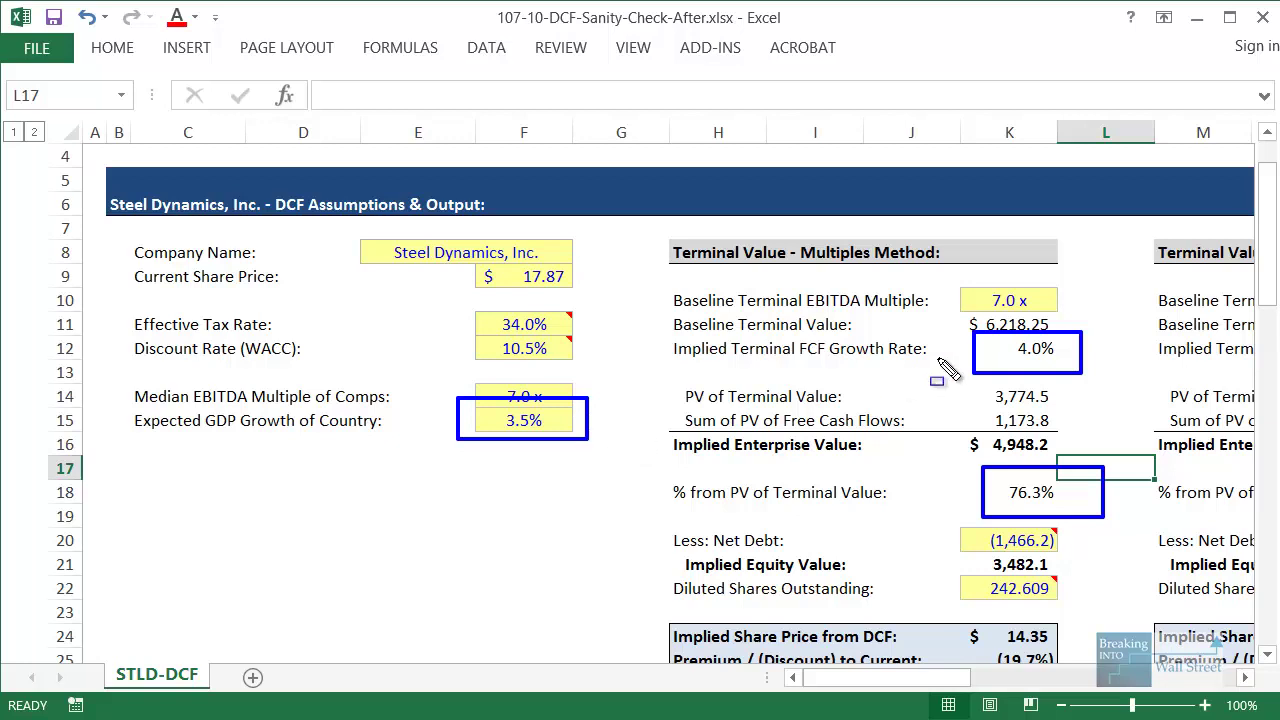
{"action": "key", "text": "Escape"}
- Set the Baseline Terminal EBITDA Multiple to 6.5x and compare it and the implied growth rate with the comps and GDP assumptions
{"action": "left_click", "coordinate": [1012, 300]}
{"action": "type", "text": "6"}
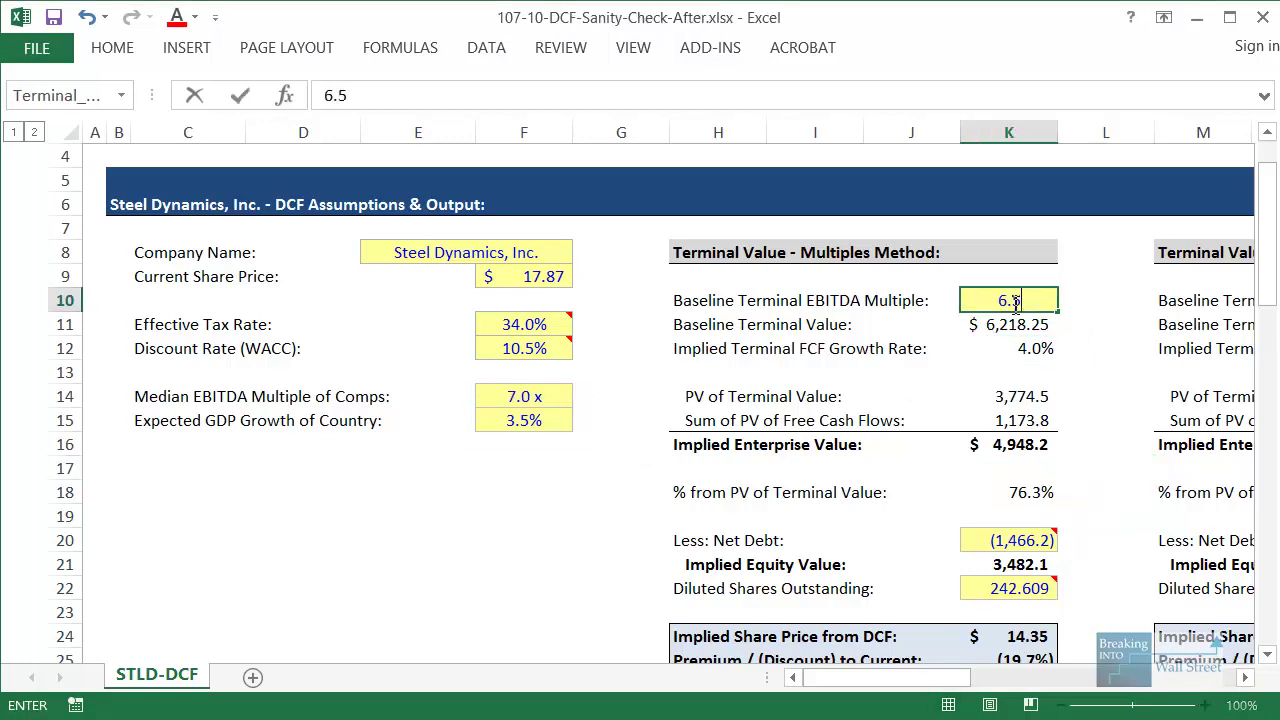
{"action": "type", "text": ".5"}
{"action": "key", "text": "ctrl+Return"}
{"action": "left_click_drag", "start_coordinate": [980, 337], "coordinate": [1080, 363]}
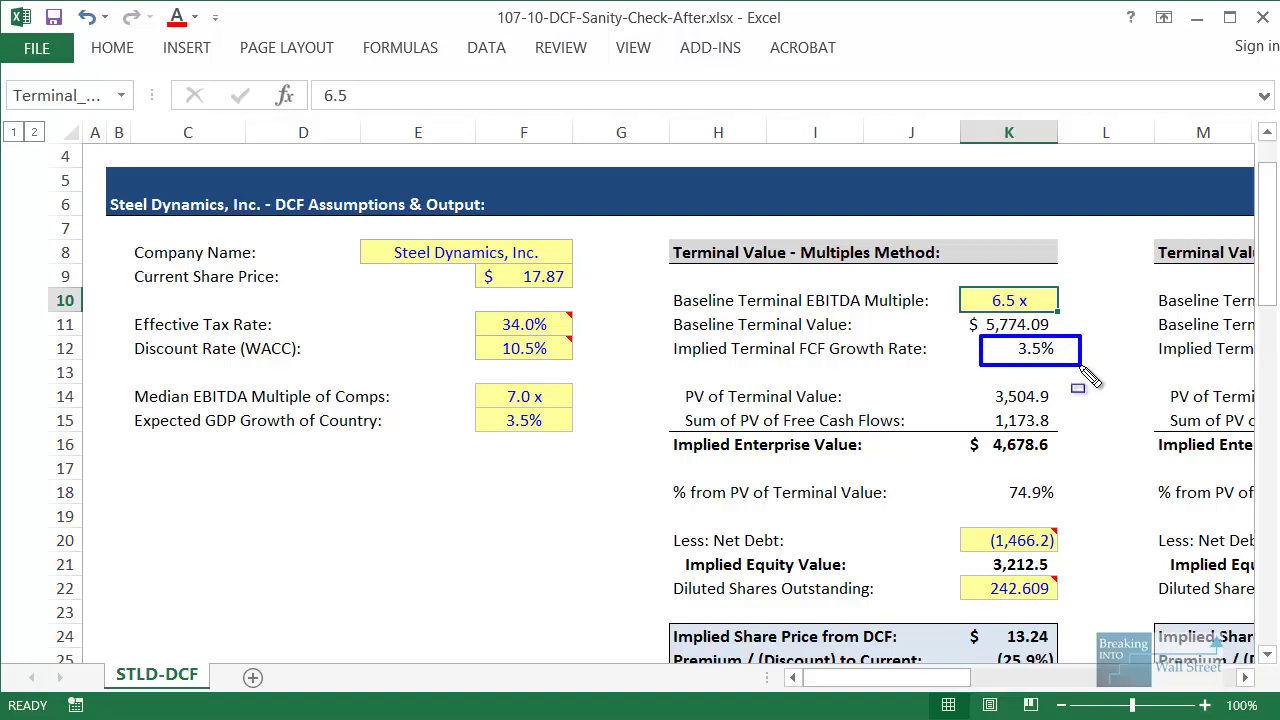
{"action": "left_click_drag", "start_coordinate": [950, 276], "coordinate": [1100, 318]}
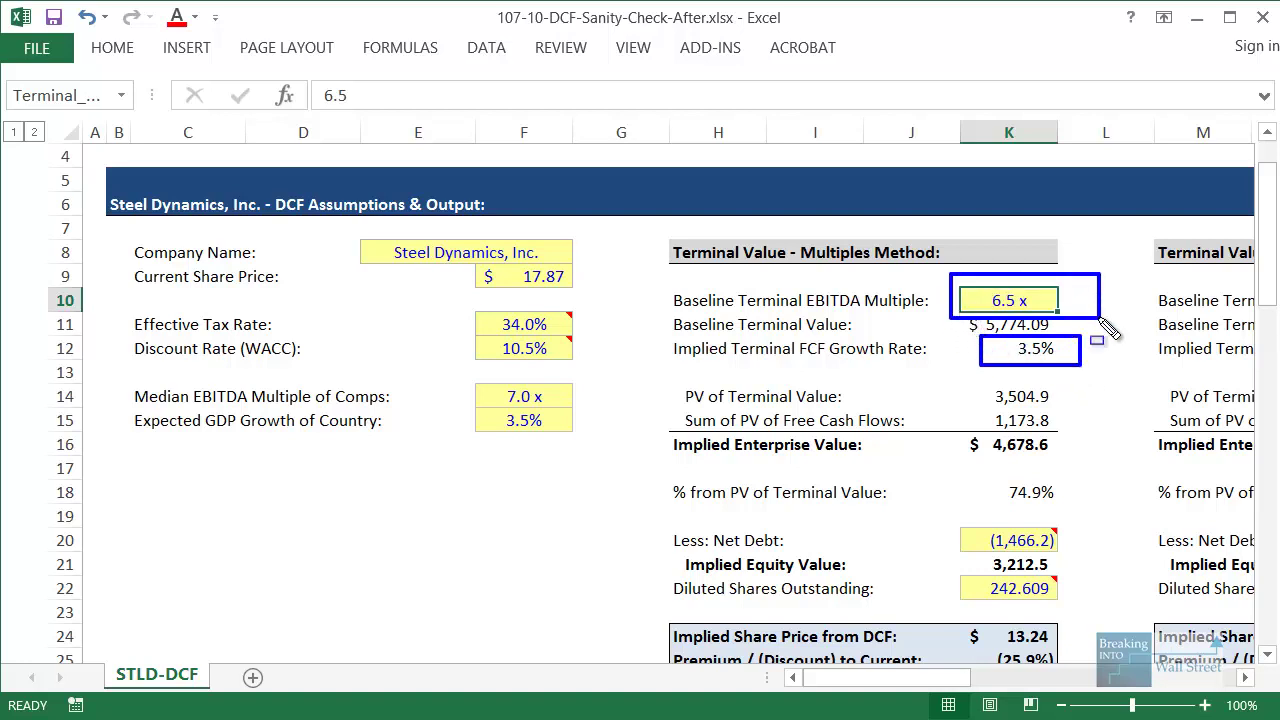
{"action": "left_click_drag", "start_coordinate": [472, 373], "coordinate": [617, 409]}
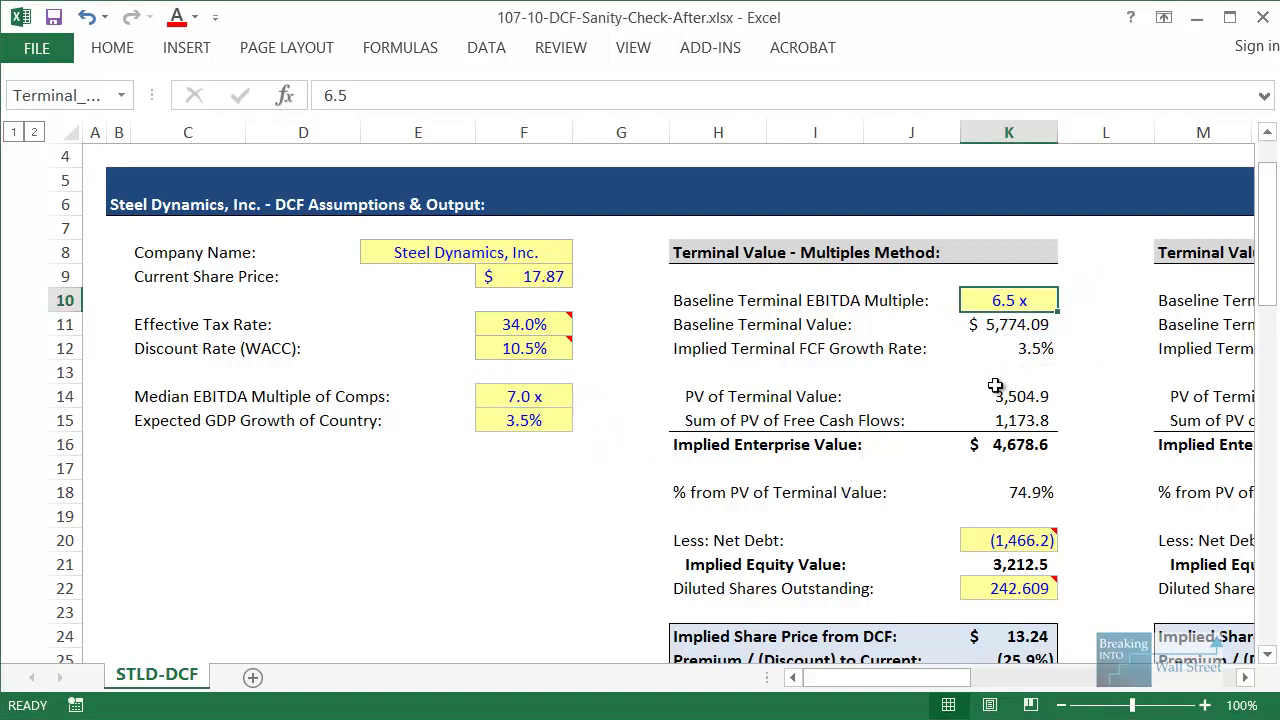
- Set the Baseline Terminal EBITDA Multiple to 6.0x and select K10:K12 to review the implied FCF growth rate
{"action": "type", "text": "6"}
{"action": "key", "text": "ctrl+Return"}
{"action": "key", "text": "Down"}
{"action": "key", "text": "Down"}
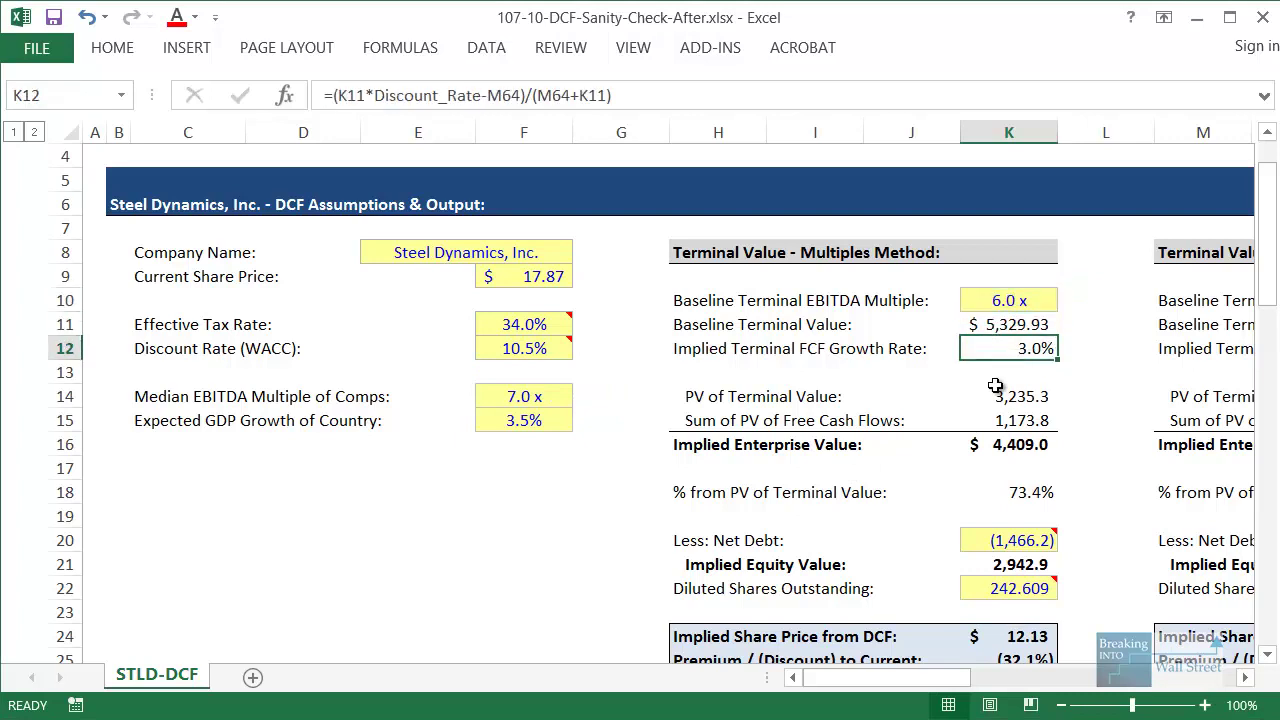
{"action": "key", "text": "shift+Up"}
{"action": "key", "text": "shift+Up"}
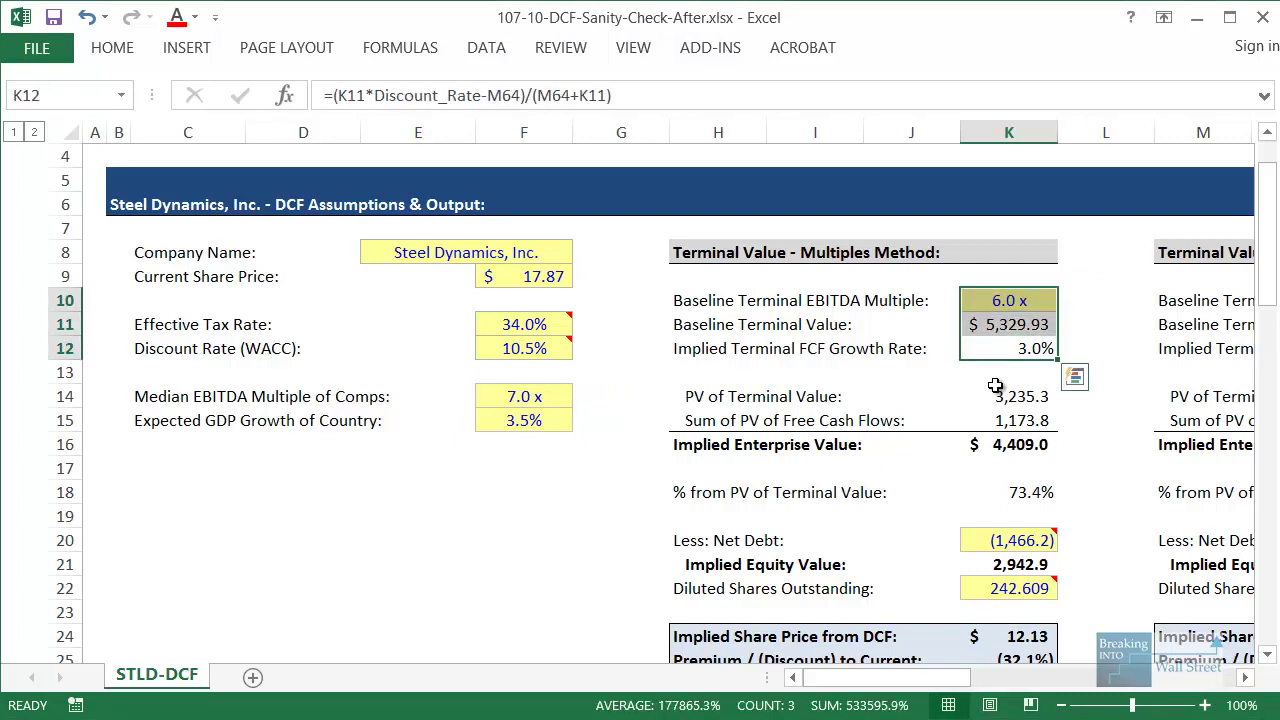
- Set the Perpetuity Growth Method's Baseline Terminal FCF Growth Rate in P10 to 3.0%
{"action": "key", "text": "Right"}
{"action": "key", "text": "Right"}
{"action": "key", "text": "Right"}
{"action": "key", "text": "Right"}
{"action": "key", "text": "Right"}
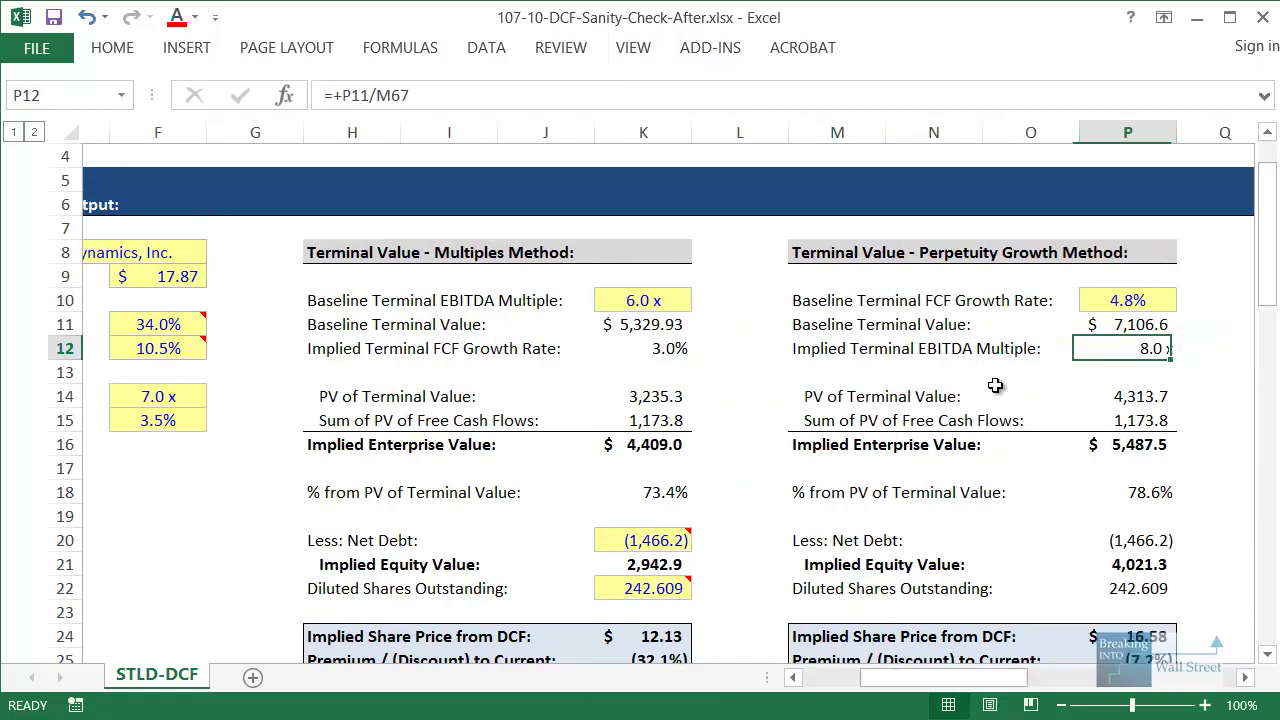
{"action": "key", "text": "Up"}
{"action": "key", "text": "Up"}
{"action": "type", "text": "3.0"}
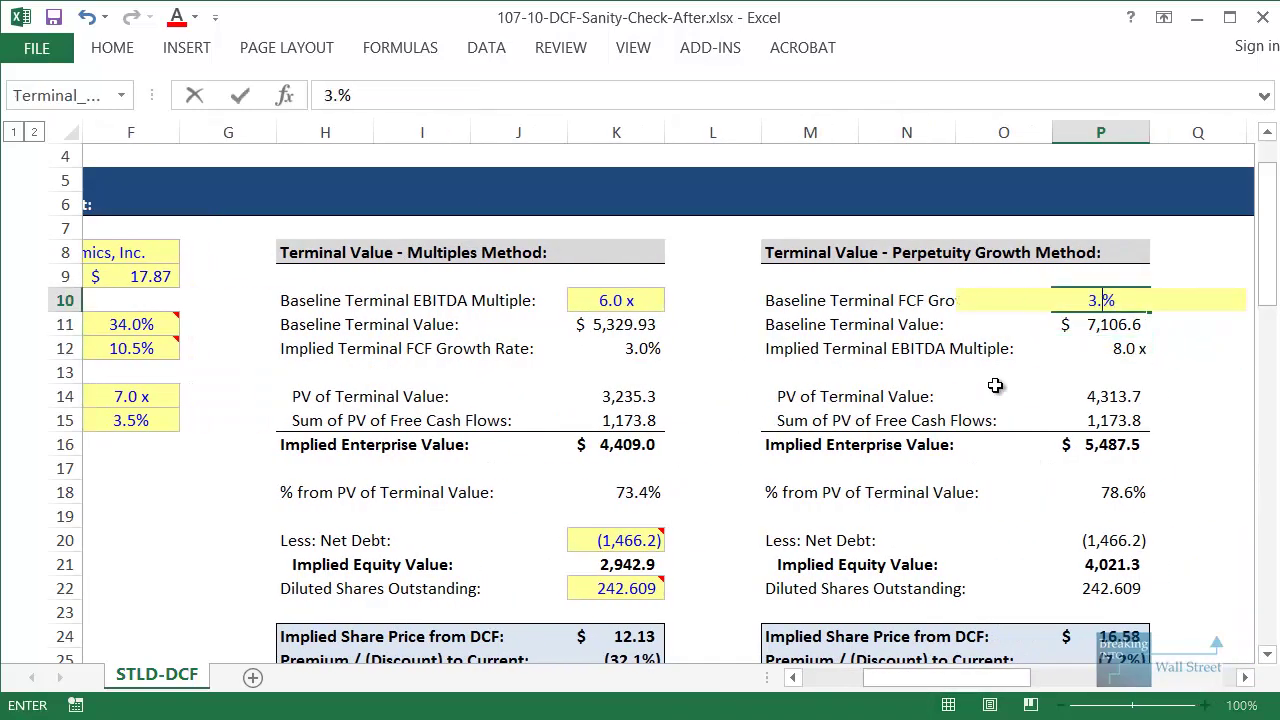
{"action": "key", "text": "Return"}
- Select the Implied Terminal EBITDA Multiple row, M12:P12, and compare it with the Multiples Method's baseline multiple
{"action": "key", "text": "Down"}
{"action": "key", "text": "shift+Left"}
{"action": "key", "text": "shift+Left"}
{"action": "key", "text": "shift+Left"}
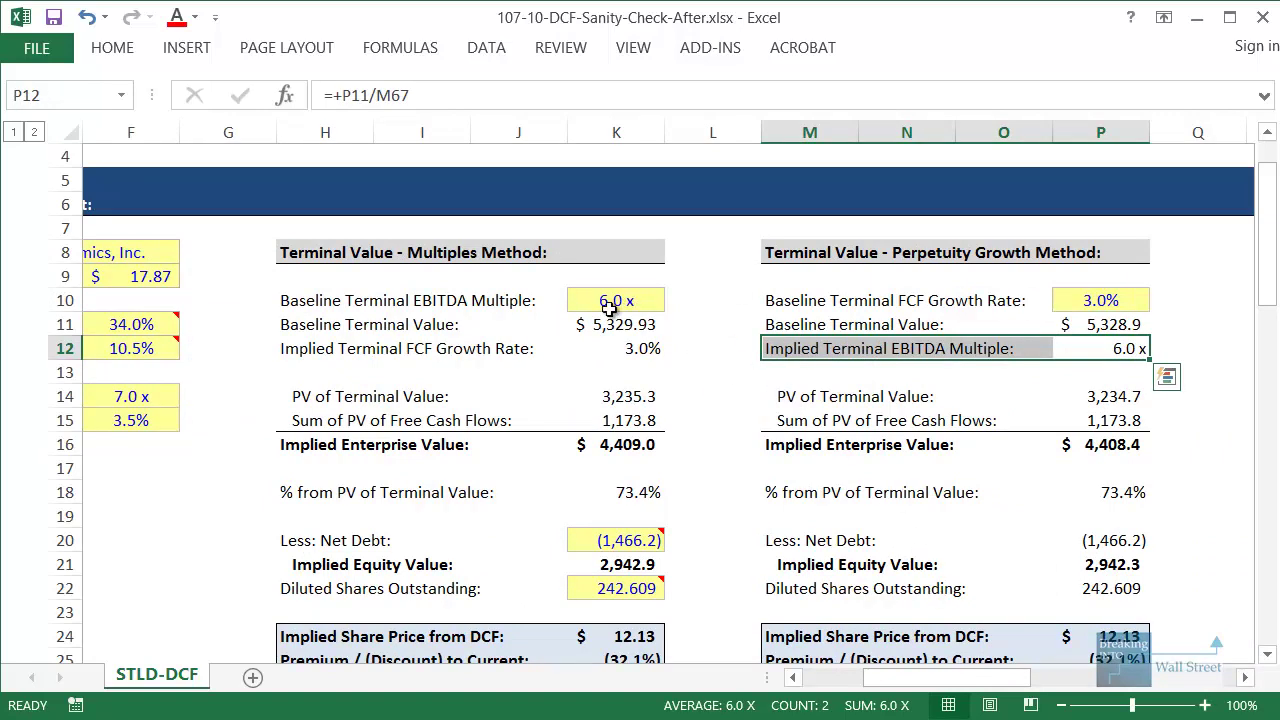
{"action": "left_click_drag", "start_coordinate": [860, 682], "coordinate": [870, 683]}
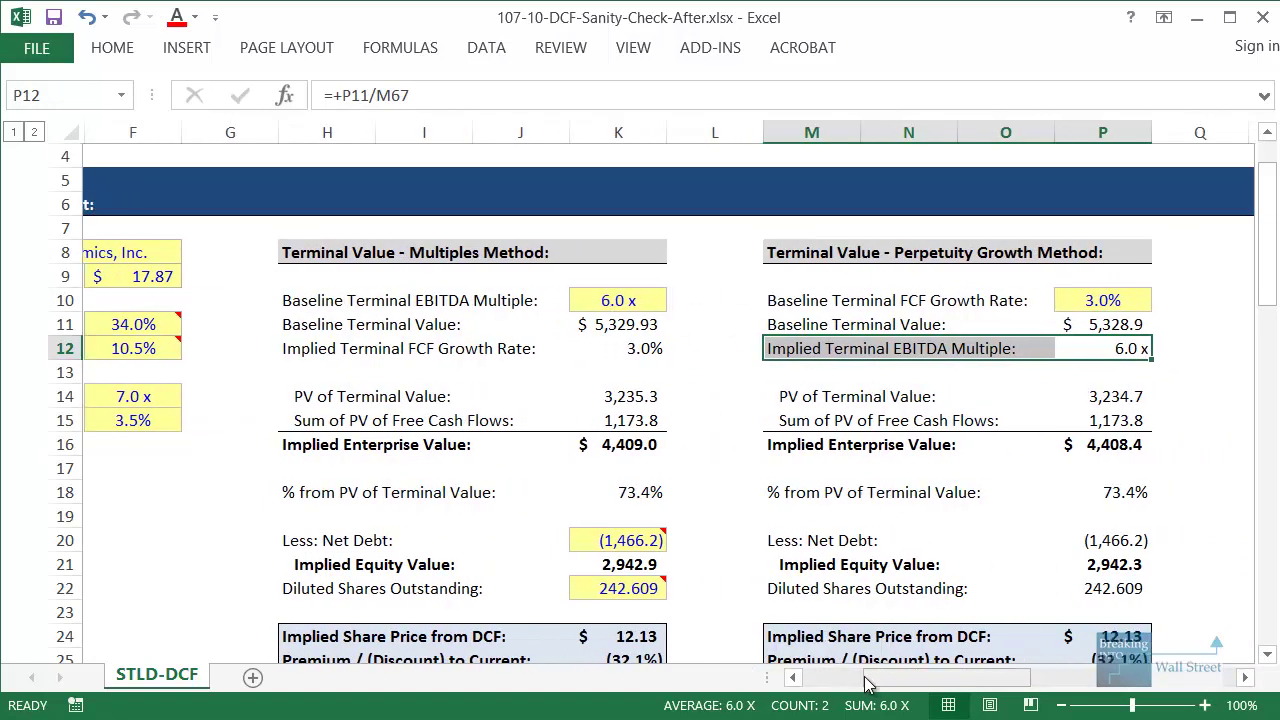
- Compare both methods' terminal growth rates, EBITDA multiples and % from PV of Terminal Value with the comps multiple and long-term growth assumptions
{"action": "mouse_move", "coordinate": [1043, 260]}
{"action": "left_mouse_down"}
{"action": "mouse_move", "coordinate": [1080, 314]}
{"action": "mouse_move", "coordinate": [1200, 335]}
{"action": "left_mouse_up"}
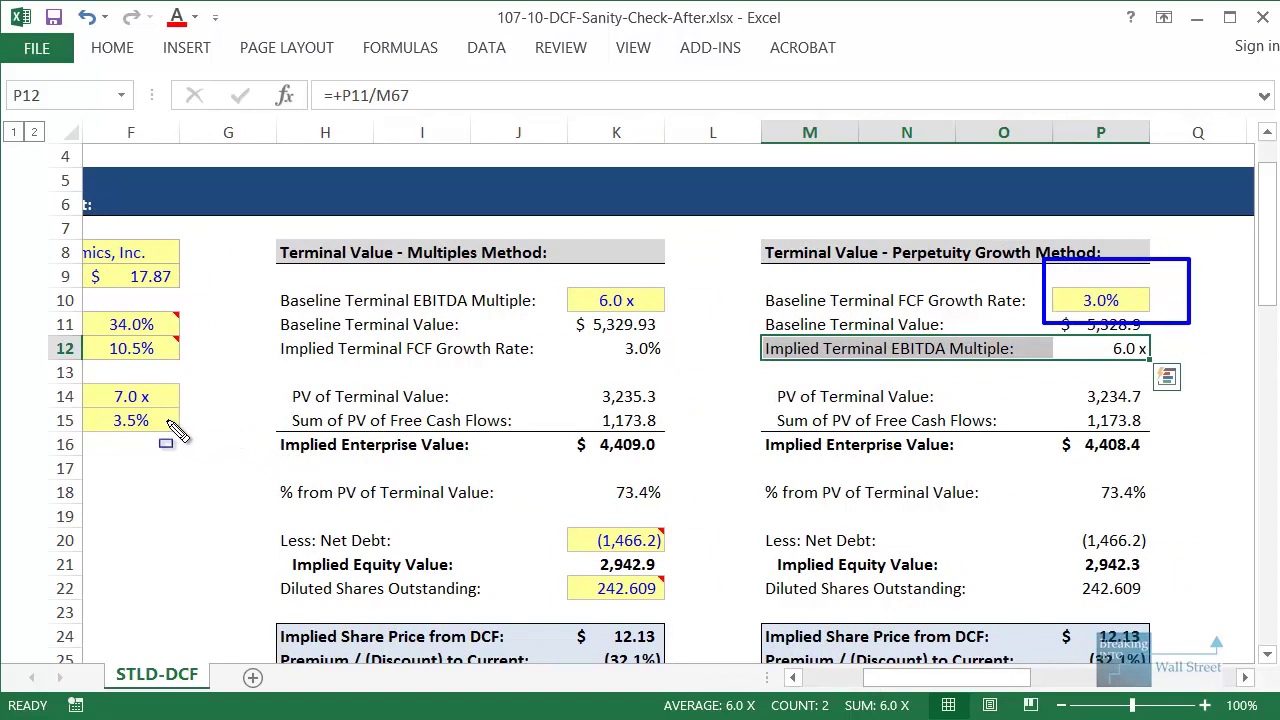
{"action": "mouse_move", "coordinate": [76, 404]}
{"action": "left_mouse_down"}
{"action": "mouse_move", "coordinate": [205, 458]}
{"action": "mouse_move", "coordinate": [207, 444]}
{"action": "left_mouse_up"}
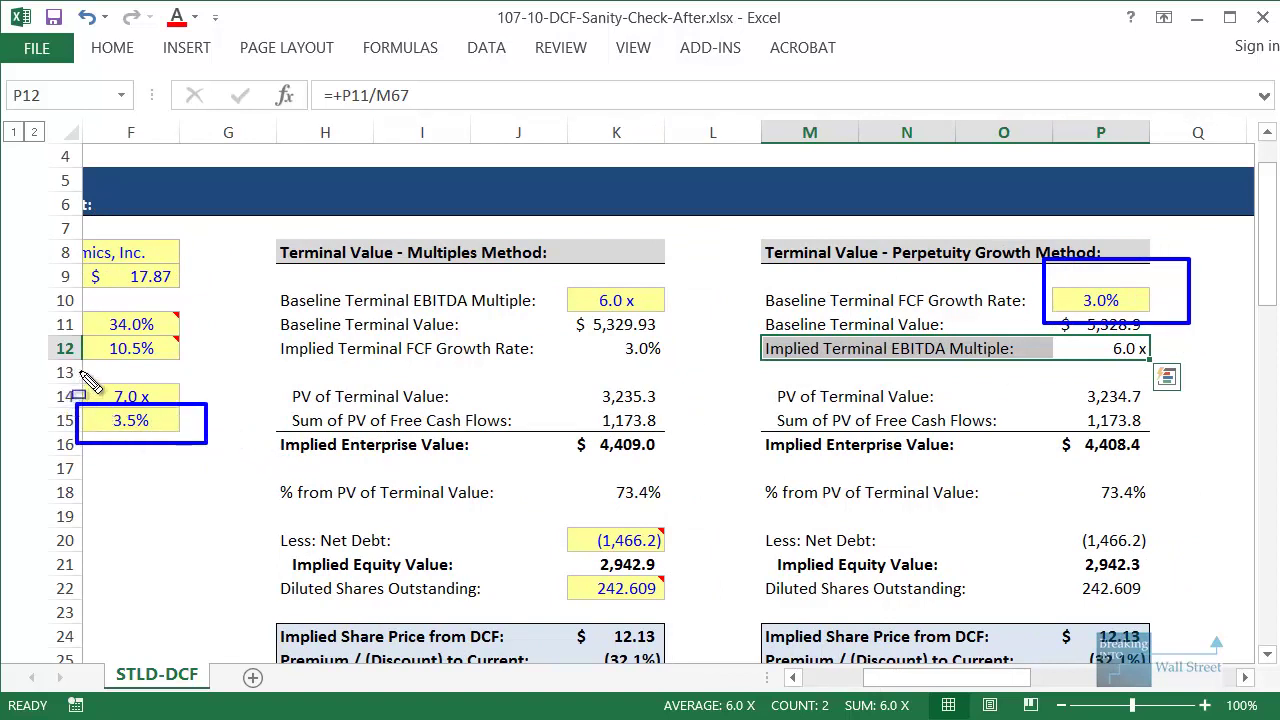
{"action": "left_click_drag", "start_coordinate": [80, 371], "coordinate": [218, 406]}
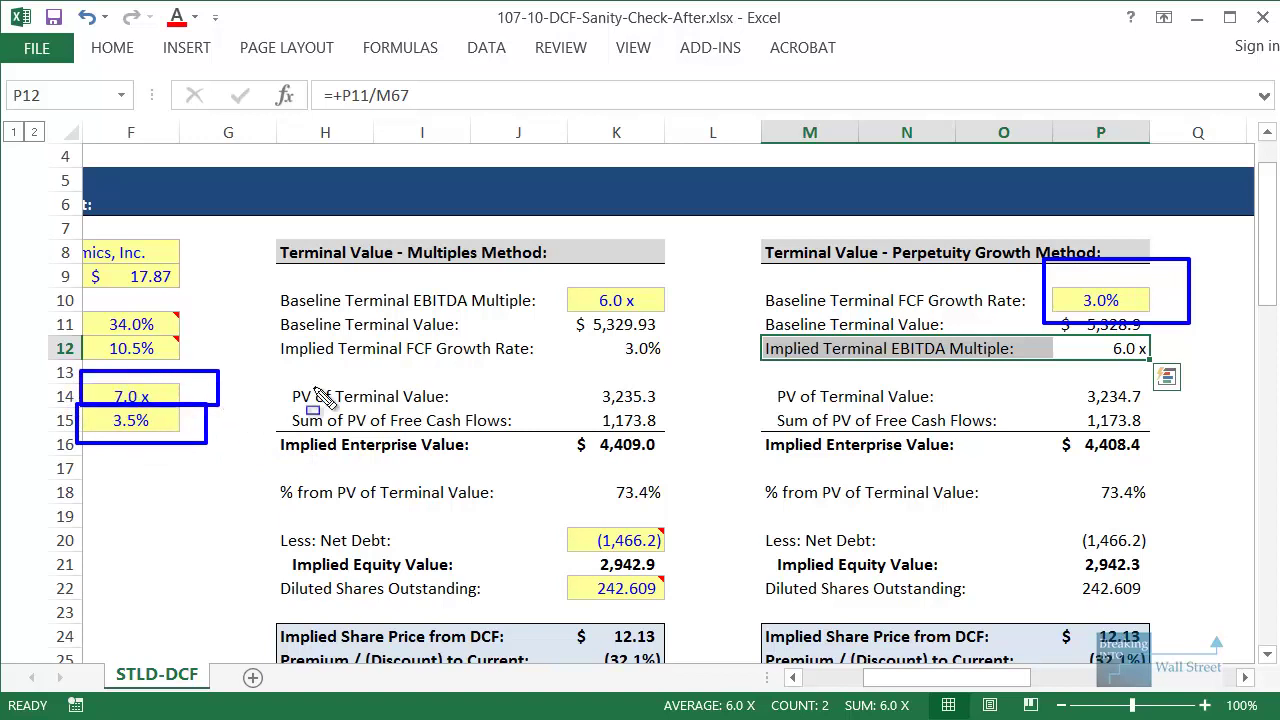
{"action": "left_click_drag", "start_coordinate": [536, 281], "coordinate": [712, 320]}
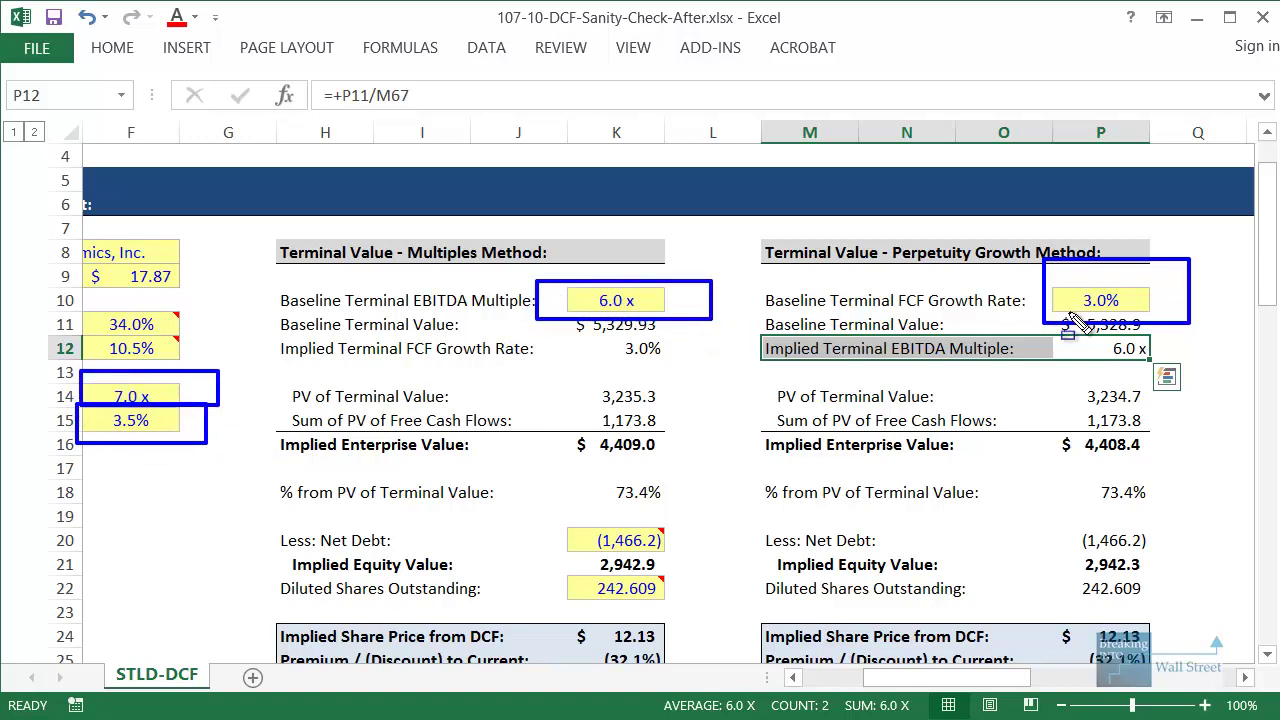
{"action": "left_click_drag", "start_coordinate": [1052, 337], "coordinate": [1238, 360]}
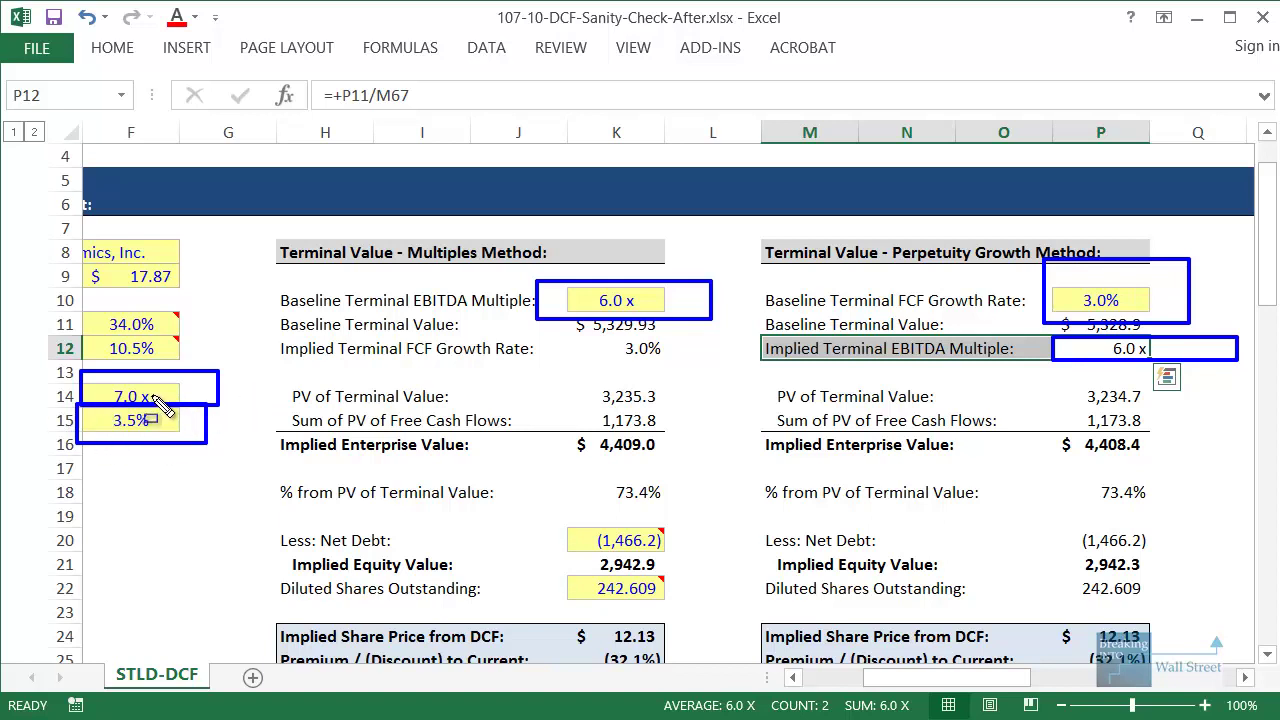
{"action": "left_click_drag", "start_coordinate": [561, 464], "coordinate": [692, 515]}
{"action": "mouse_move", "coordinate": [1056, 462]}
{"action": "left_mouse_down"}
{"action": "mouse_move", "coordinate": [1213, 542]}
{"action": "mouse_move", "coordinate": [1215, 521]}
{"action": "left_mouse_up"}
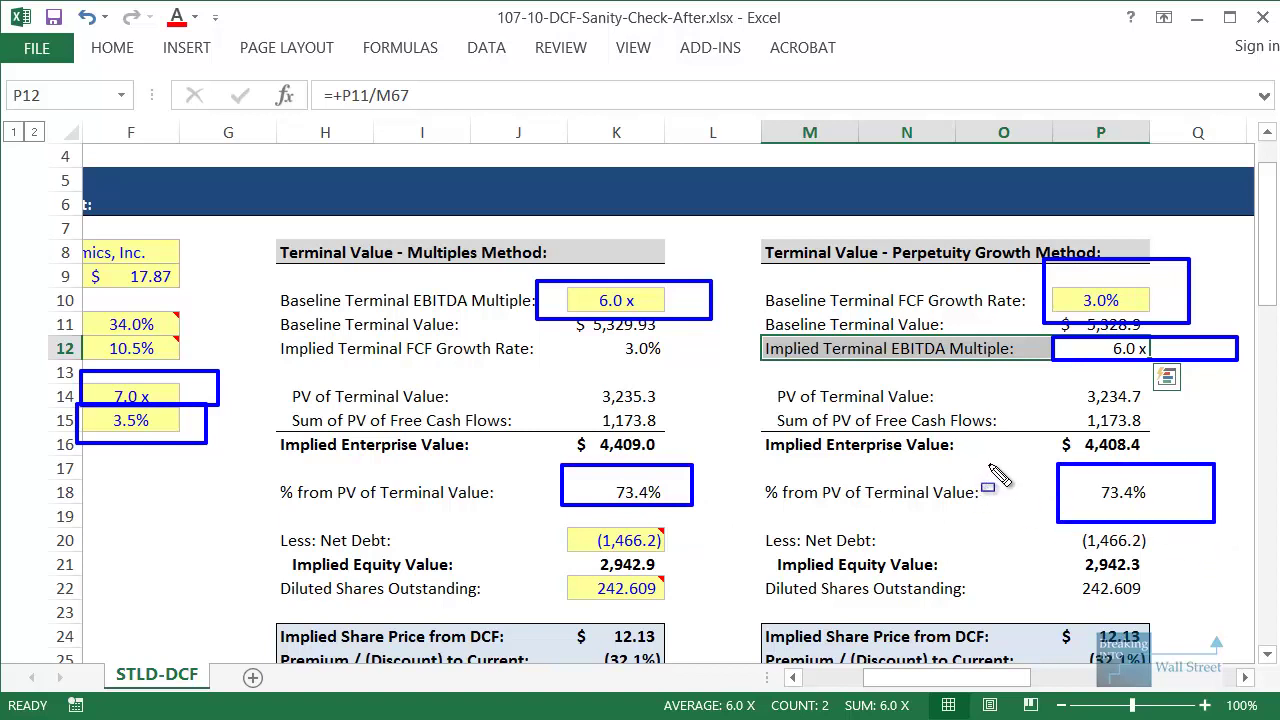
{"action": "left_click_drag", "start_coordinate": [770, 384], "coordinate": [1071, 407]}
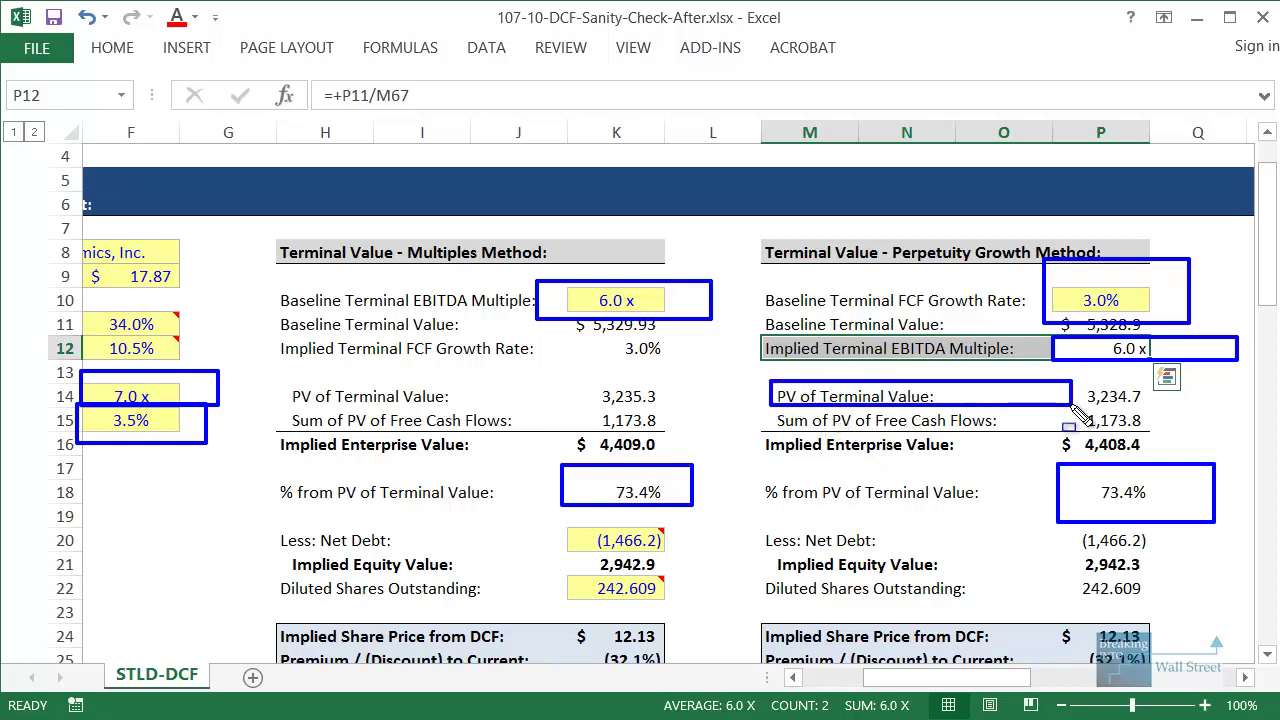
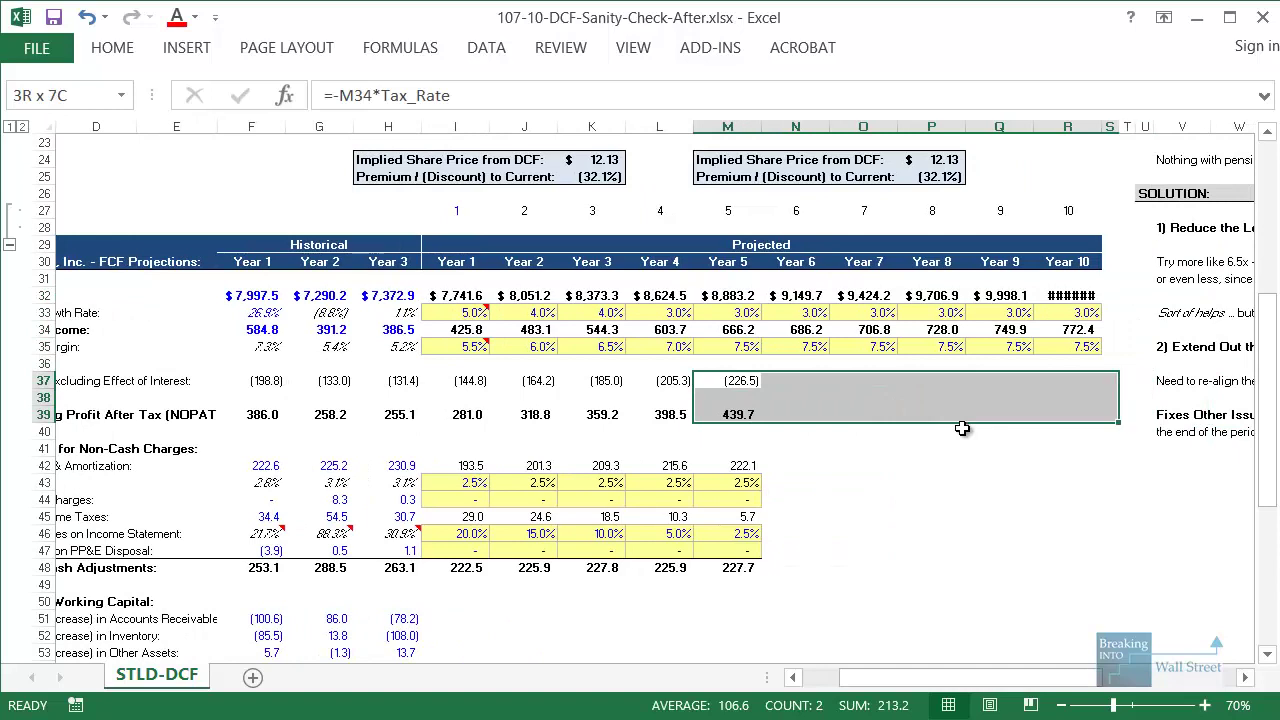
- Extend the Year 5 tax and NOPAT formulas in M37:M39 across the projections through Year 10
{"action": "key", "text": "ctrl+q"}
{"action": "key", "text": "Escape"}
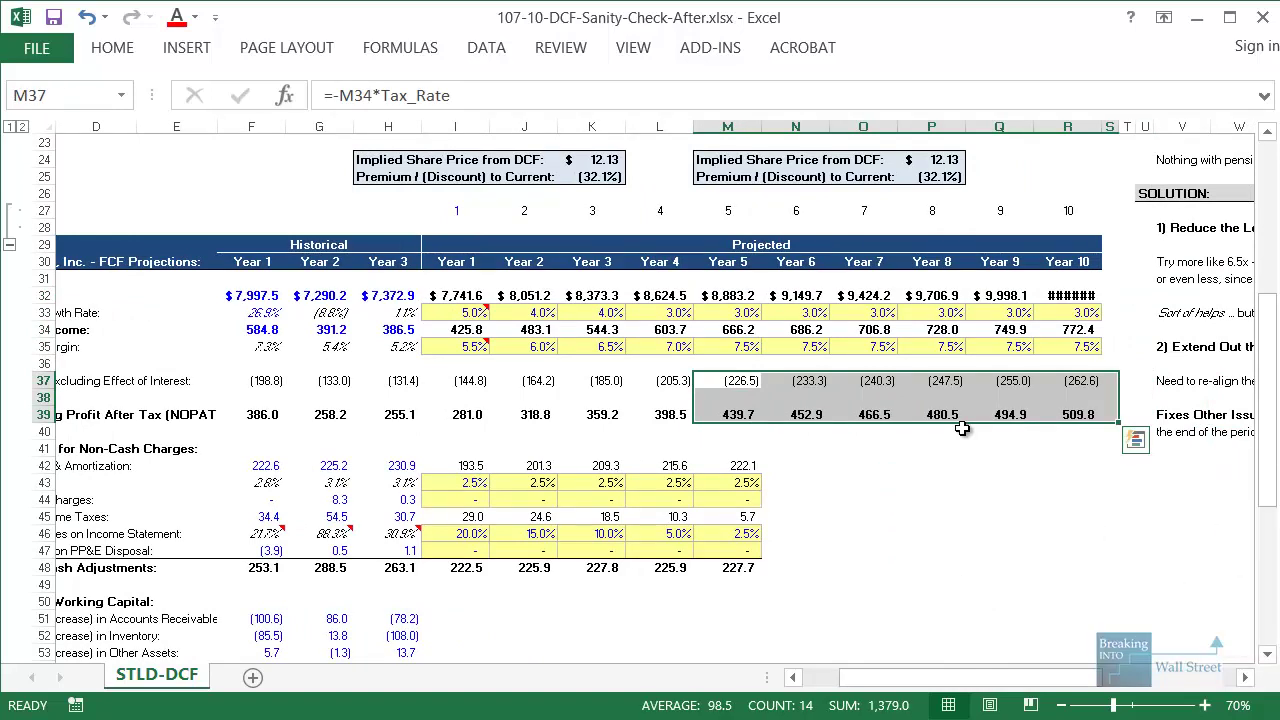
{"action": "key", "text": "Right"}
{"action": "key", "text": "Right"}
{"action": "key", "text": "Right"}
{"action": "key", "text": "Right"}
{"action": "key", "text": "Right"}
{"action": "key", "text": "Right"}
{"action": "key", "text": "shift+Down"}
{"action": "key", "text": "shift+Down"}
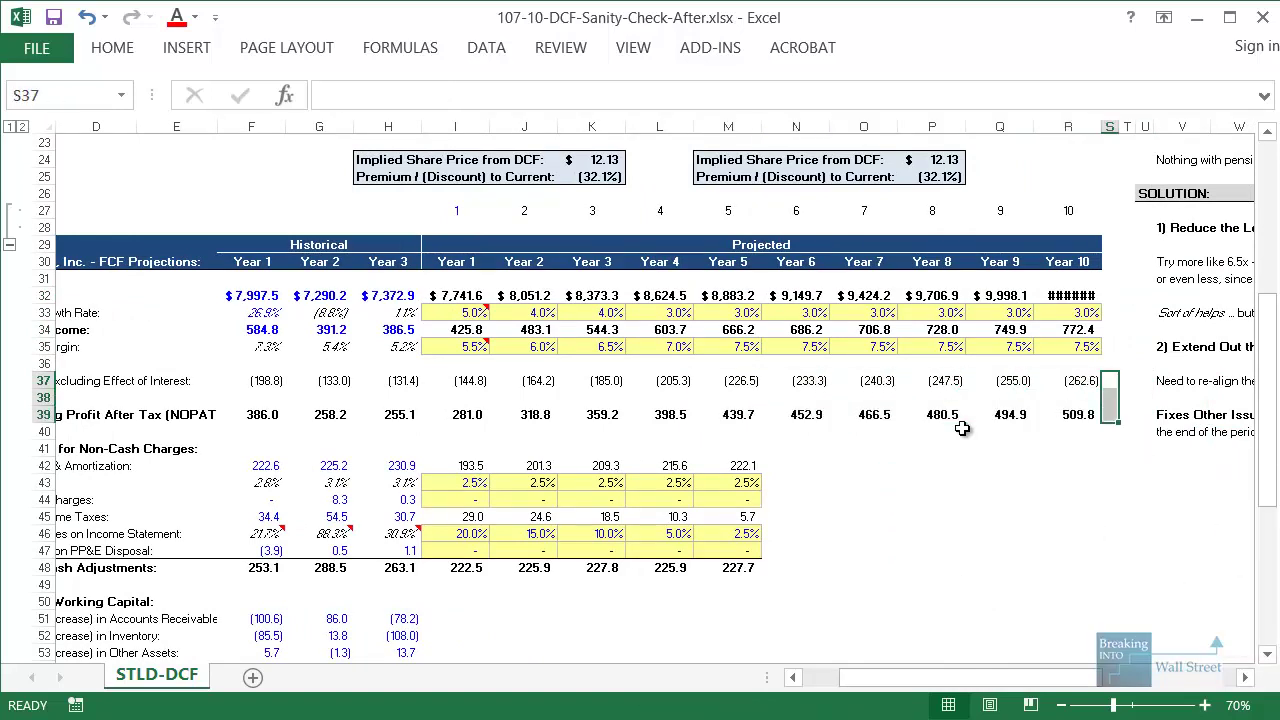
- Extend the Year 5 non-cash adjustment rows, M42:M48, across the projections through Year 10
{"action": "left_click", "coordinate": [728, 499]}
{"action": "left_click_drag", "start_coordinate": [728, 466], "coordinate": [1089, 559]}
{"action": "left_click", "coordinate": [855, 535]}
- Set the Revenue Growth Rate in Row 33 to 2.5% for both Year 6 and Year 7
{"action": "left_click", "coordinate": [863, 314]}
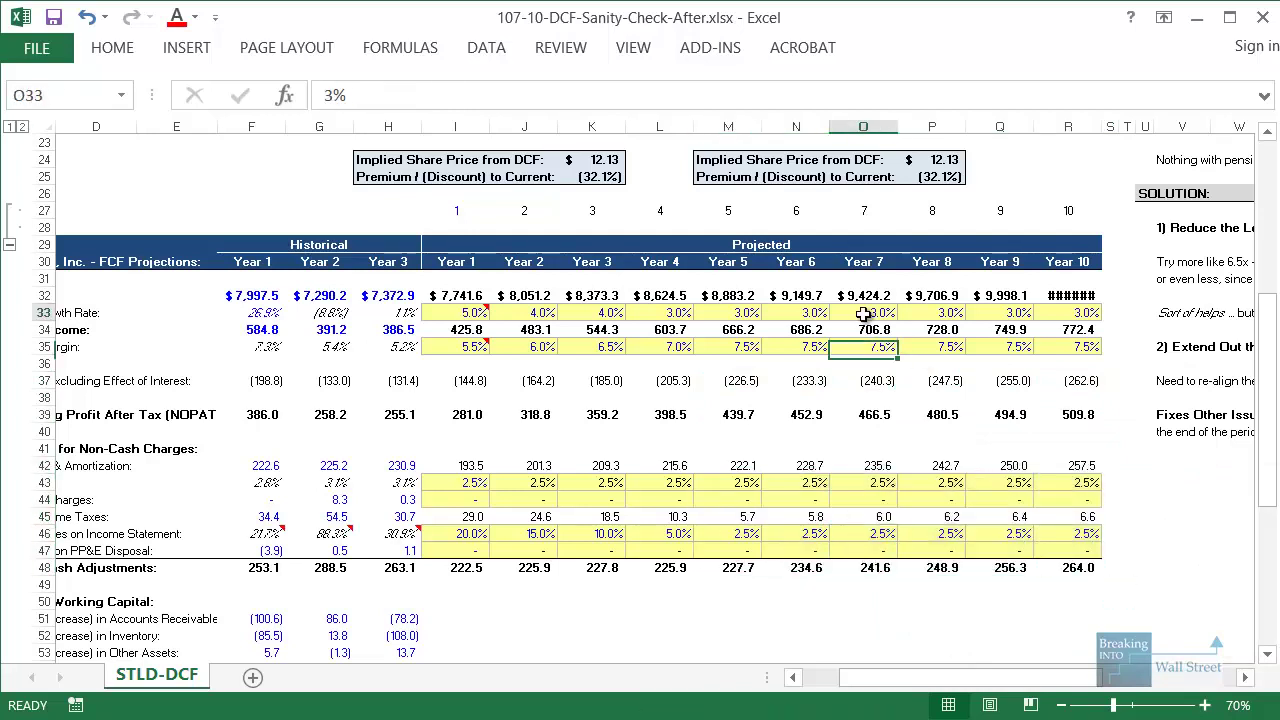
{"action": "scroll", "coordinate": [943, 443], "scroll_direction": "up", "scroll_amount": 1, "text": "ctrl"}
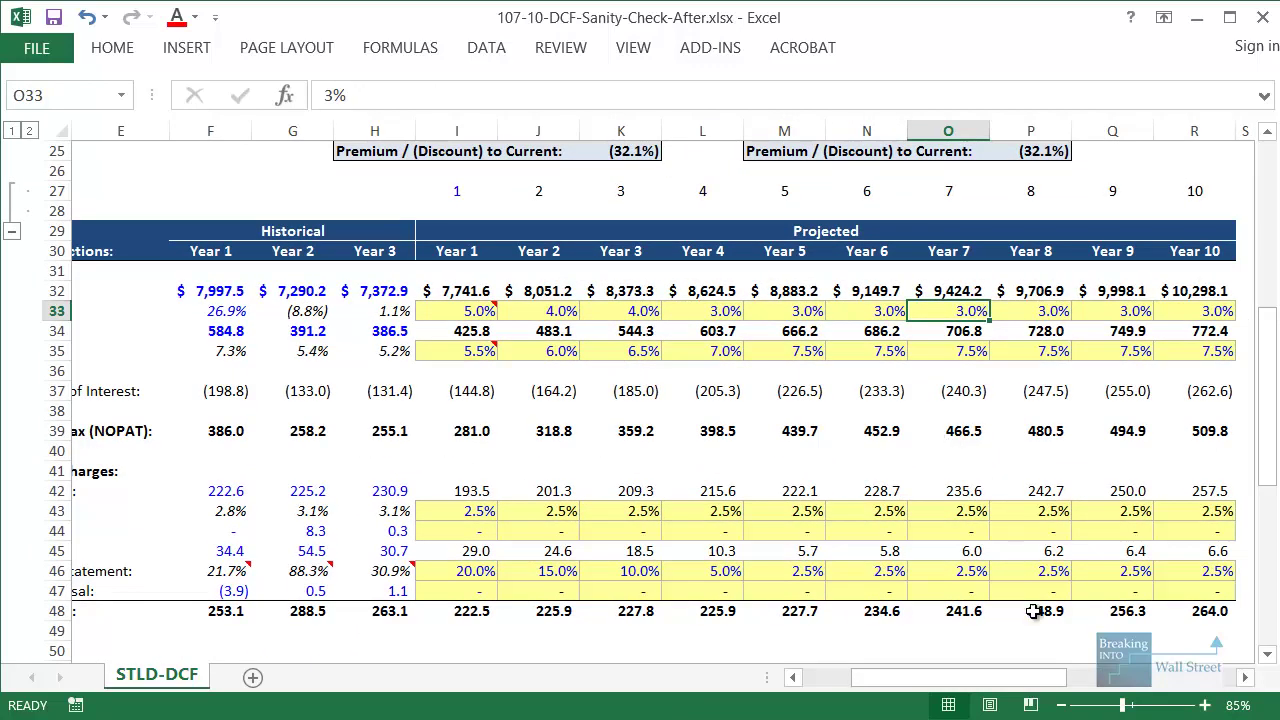
{"action": "left_click_drag", "start_coordinate": [994, 676], "coordinate": [893, 697]}
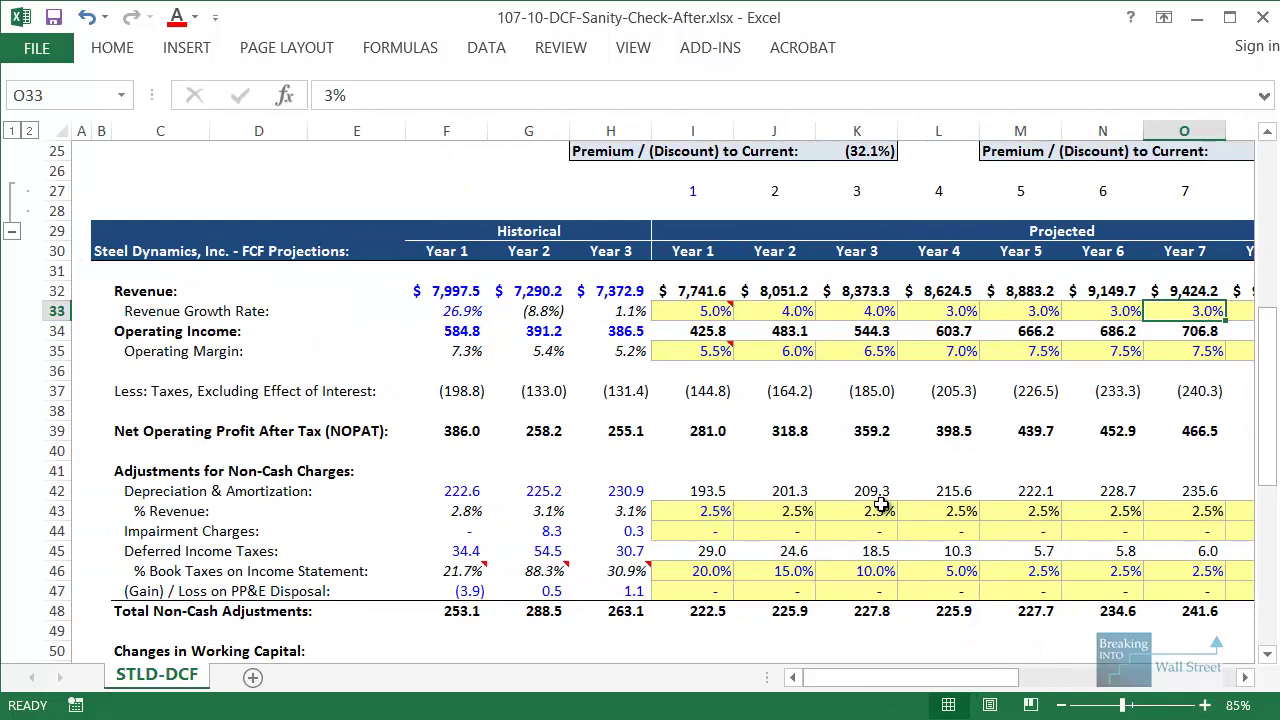
{"action": "key", "text": "Right"}
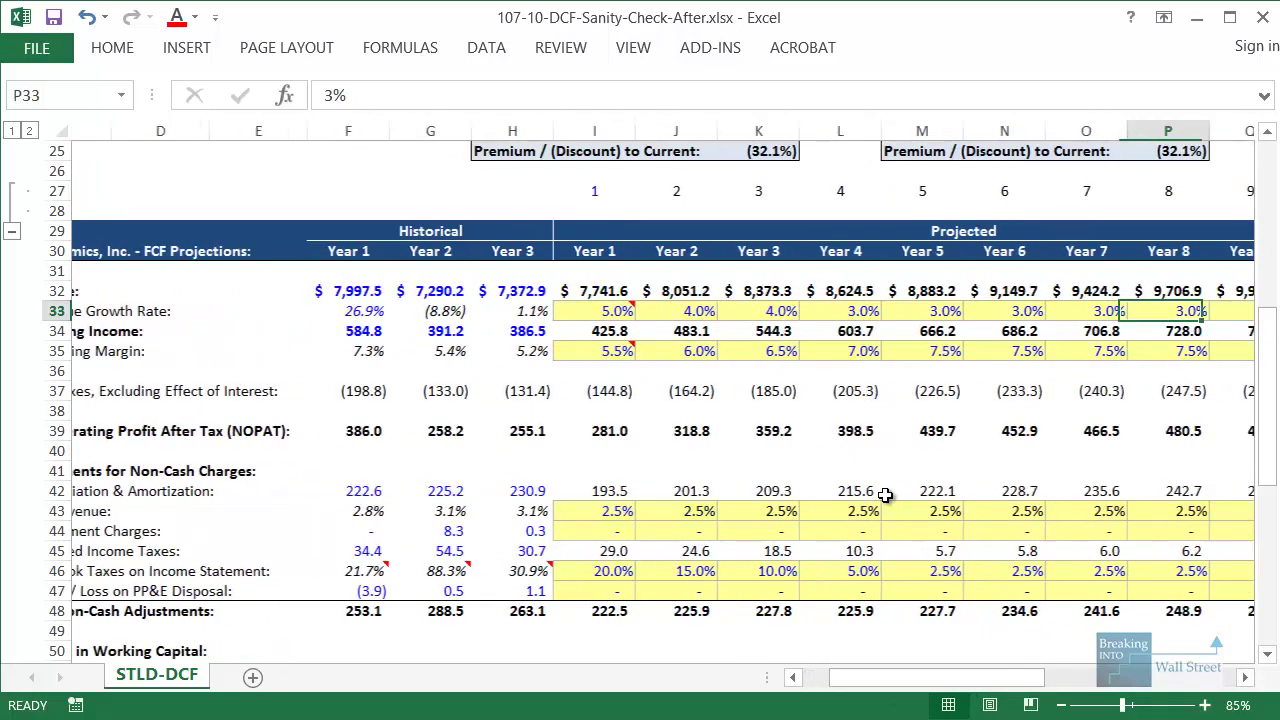
{"action": "key", "text": "Left"}
{"action": "key", "text": "Left"}
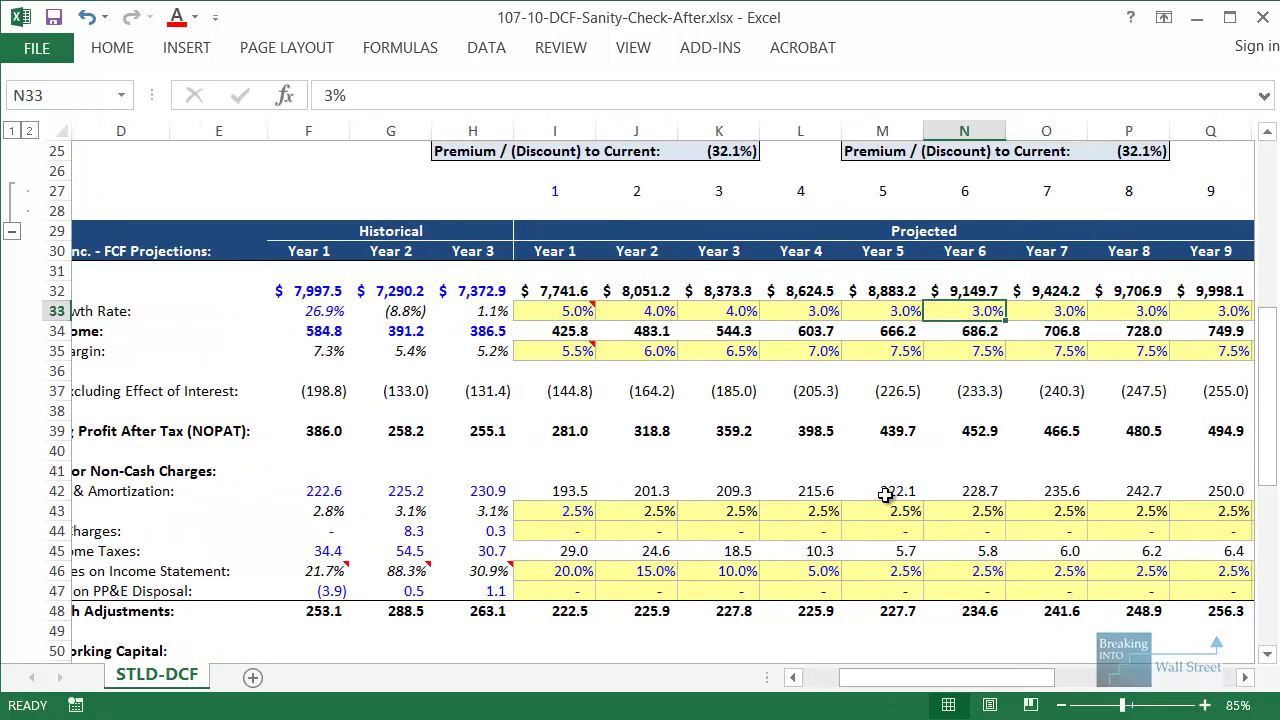
{"action": "type", "text": "3"}
{"action": "key", "text": "BackSpace"}
{"action": "type", "text": "2.5"}
{"action": "key", "text": "Right"}
{"action": "type", "text": "2.5"}
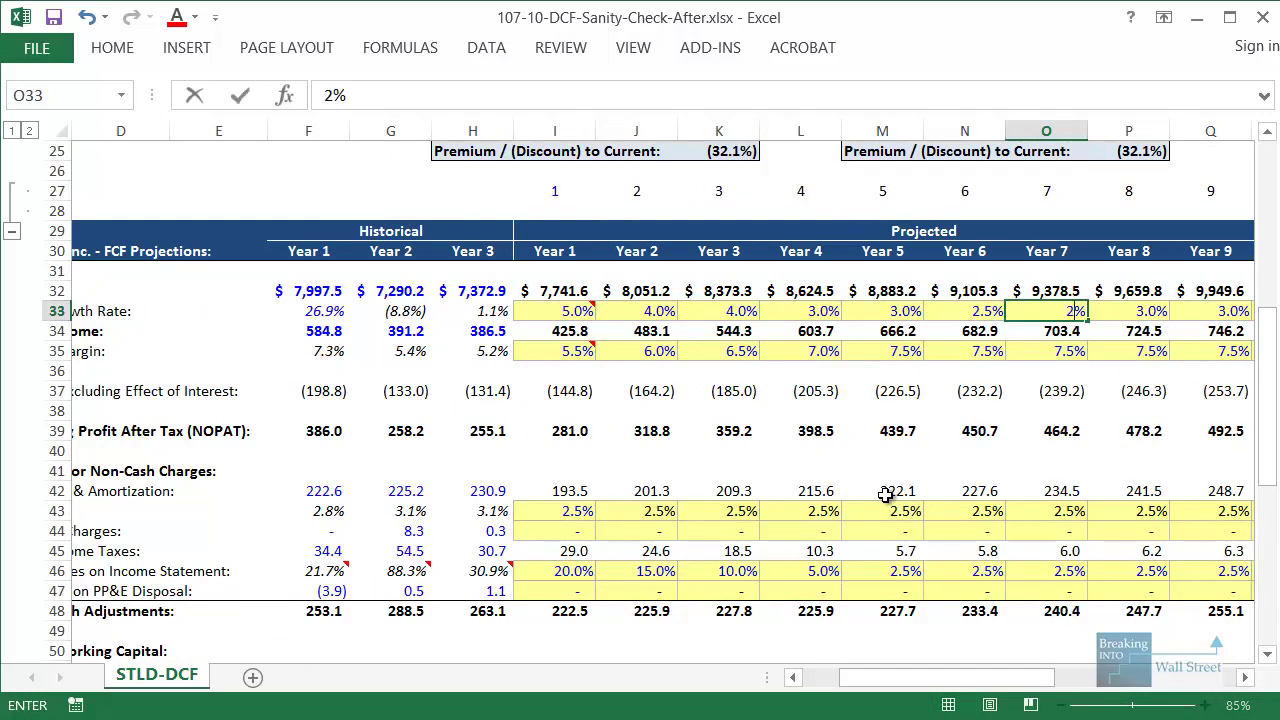
{"action": "key", "text": "ctrl+Return"}
- Set the Revenue Growth Rate to 2.0% for Years 8 and 9 and to 1.5% for Year 10
{"action": "key", "text": "Right"}
{"action": "key", "text": "Right"}
{"action": "key", "text": "Left"}
{"action": "type", "text": "2"}
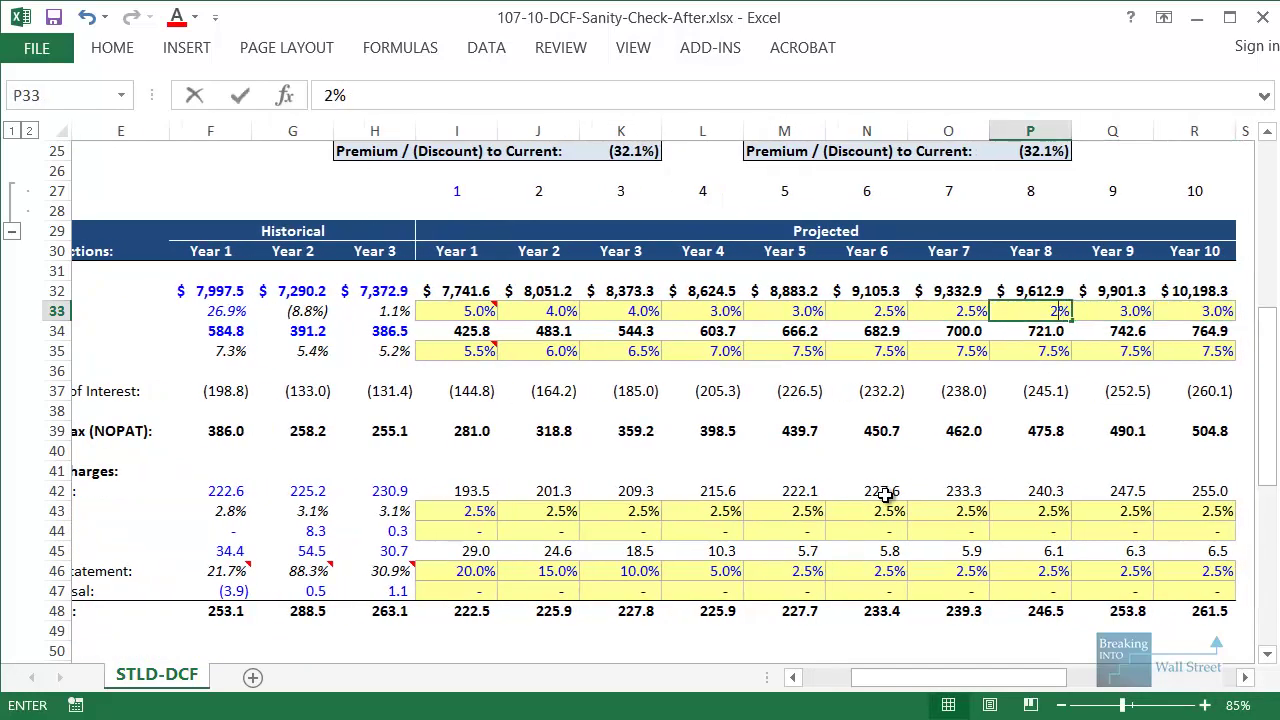
{"action": "key", "text": "ctrl+Return"}
{"action": "key", "text": "Right"}
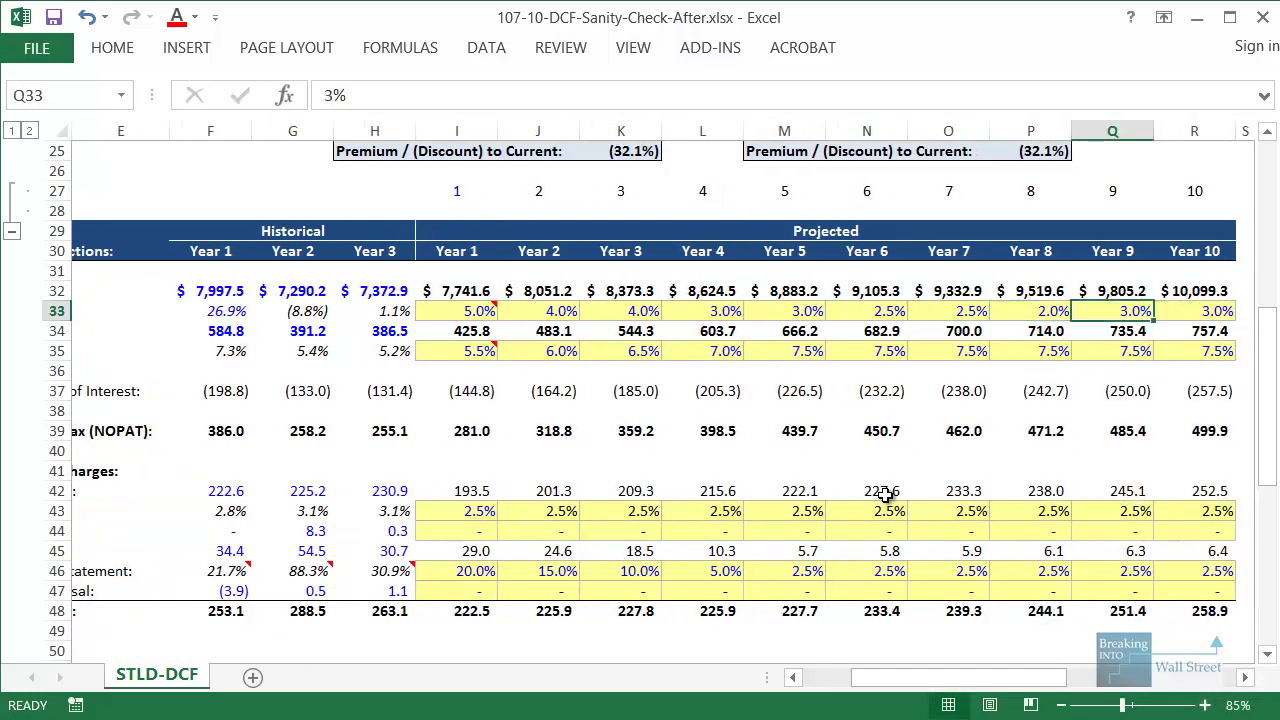
{"action": "type", "text": "3"}
{"action": "key", "text": "BackSpace"}
{"action": "type", "text": "2"}
{"action": "key", "text": "Right"}
{"action": "type", "text": "1.5"}
{"action": "key", "text": "ctrl+Return"}
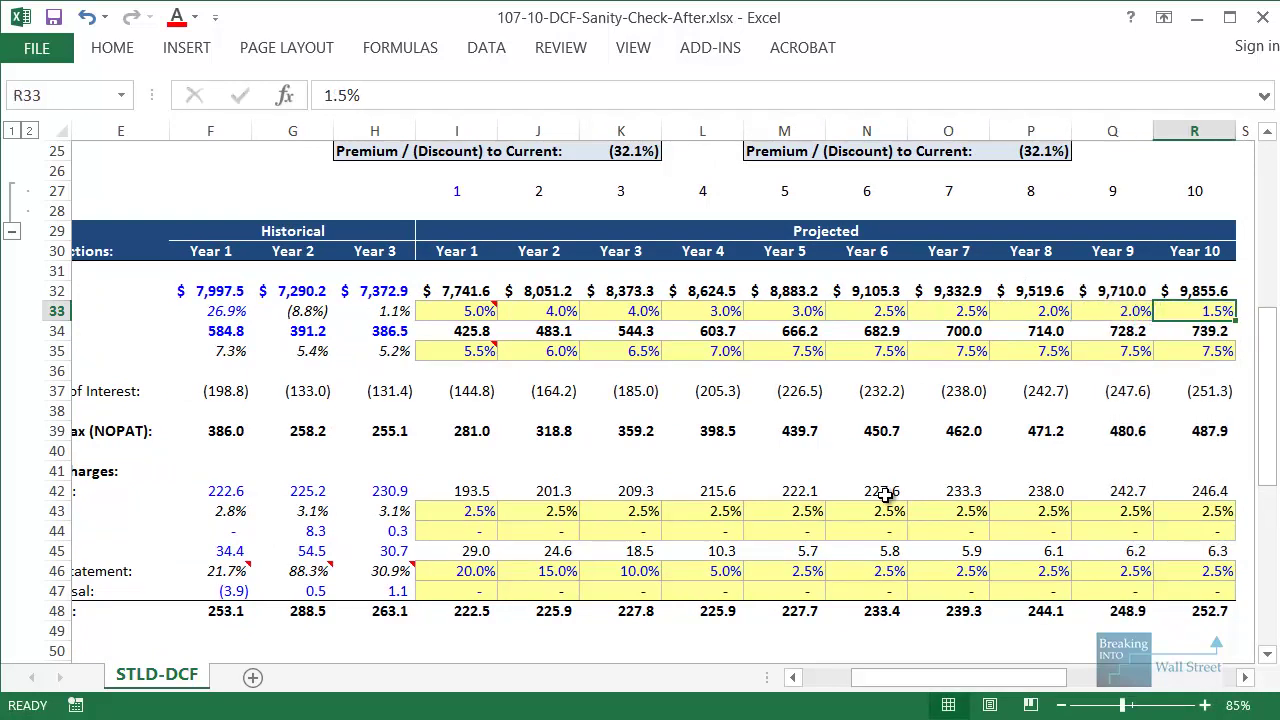
- Set the Operating Margin in row 35 to 8.0% for each of Years 7 through 10
{"action": "key", "text": "Left"}
{"action": "key", "text": "Left"}
{"action": "key", "text": "Left"}
{"action": "key", "text": "Left"}
{"action": "key", "text": "Down"}
{"action": "key", "text": "Down"}
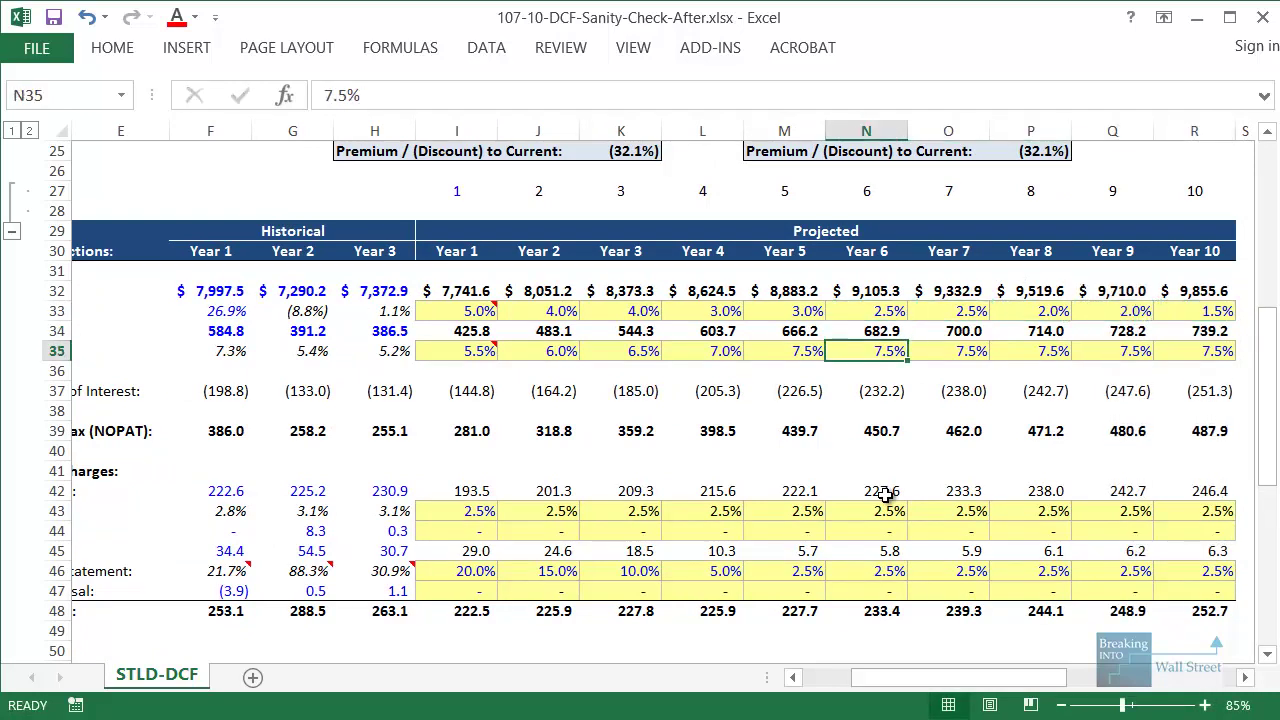
{"action": "key", "text": "Right"}
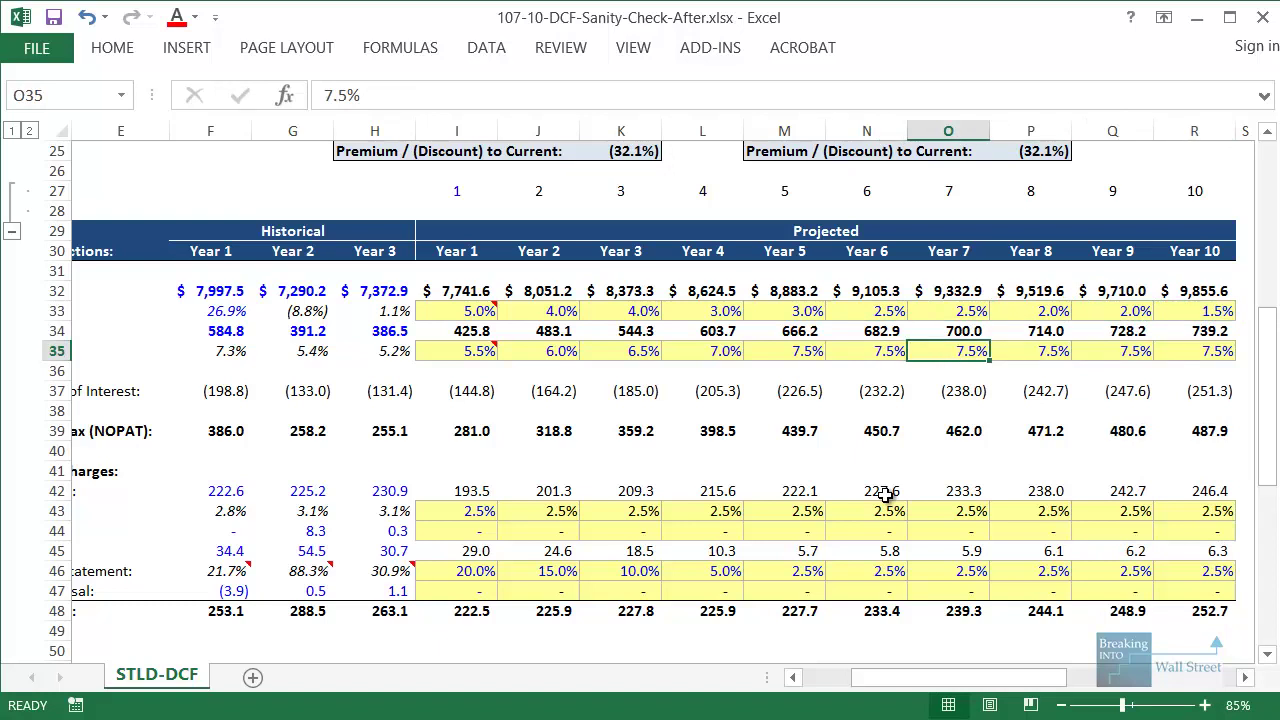
{"action": "type", "text": "8"}
{"action": "key", "text": "Right"}
{"action": "type", "text": "8"}
{"action": "key", "text": "Right"}
{"action": "type", "text": "8"}
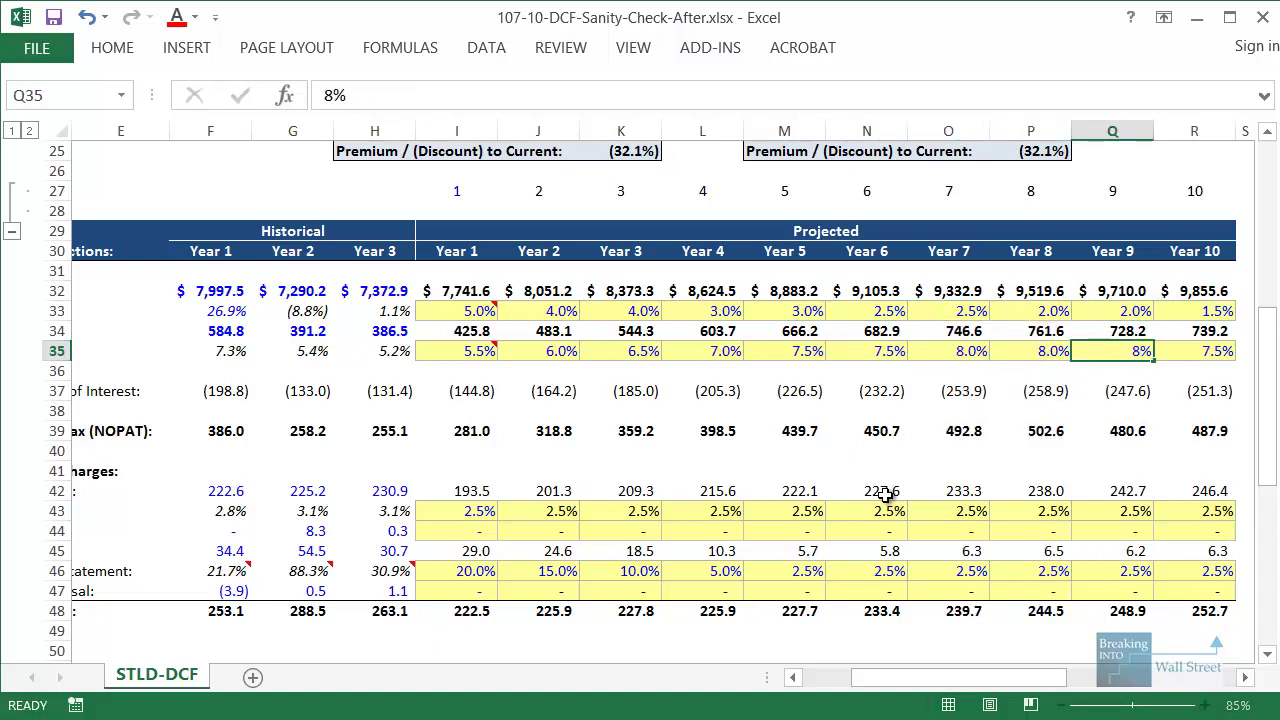
{"action": "key", "text": "Right"}
{"action": "type", "text": "8"}
{"action": "key", "text": "ctrl+Return"}
- Select the Operating Margin cells for Years 5 to 10, M35:R35, to review the margin trend
{"action": "key", "text": "Left"}
{"action": "key", "text": "Left"}
{"action": "key", "text": "Left"}
{"action": "key", "text": "Left"}
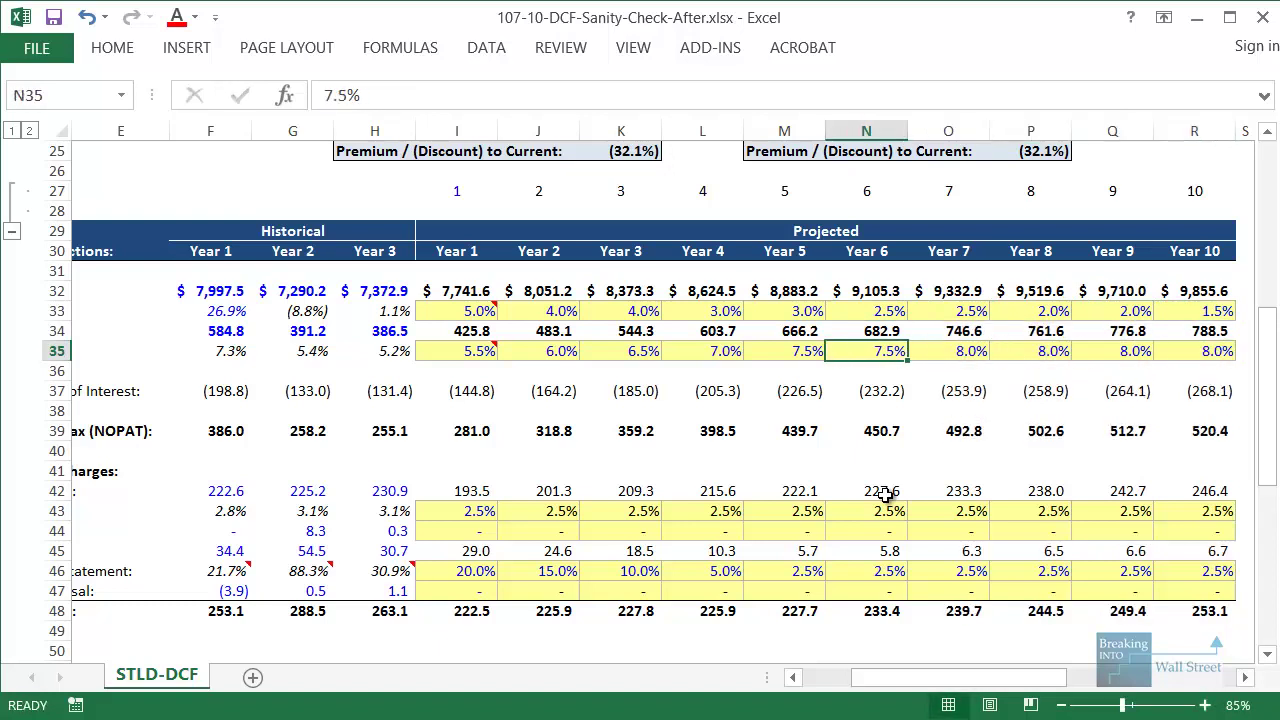
{"action": "key", "text": "Left"}
{"action": "key", "text": "ctrl+shift+Right"}
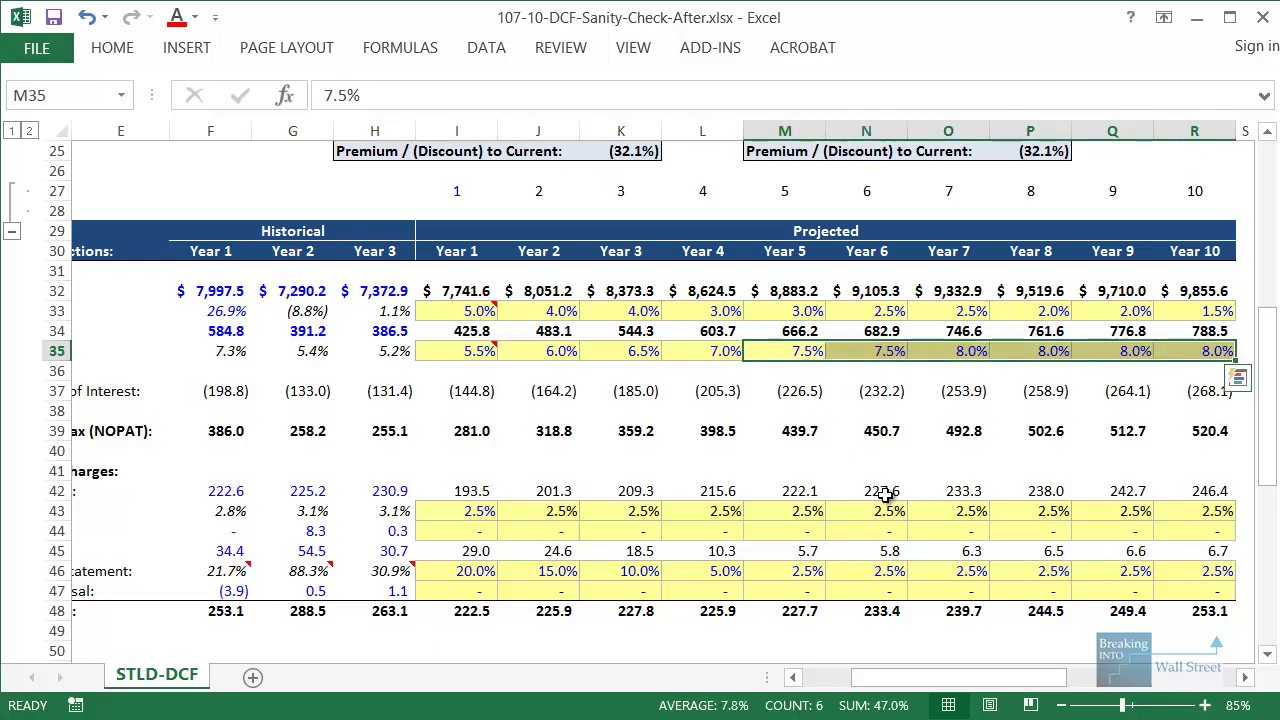
- Select rows 37 to 39 to review the taxes and Net Operating Profit After Tax lines
{"action": "key", "text": "Down"}
{"action": "key", "text": "Down"}
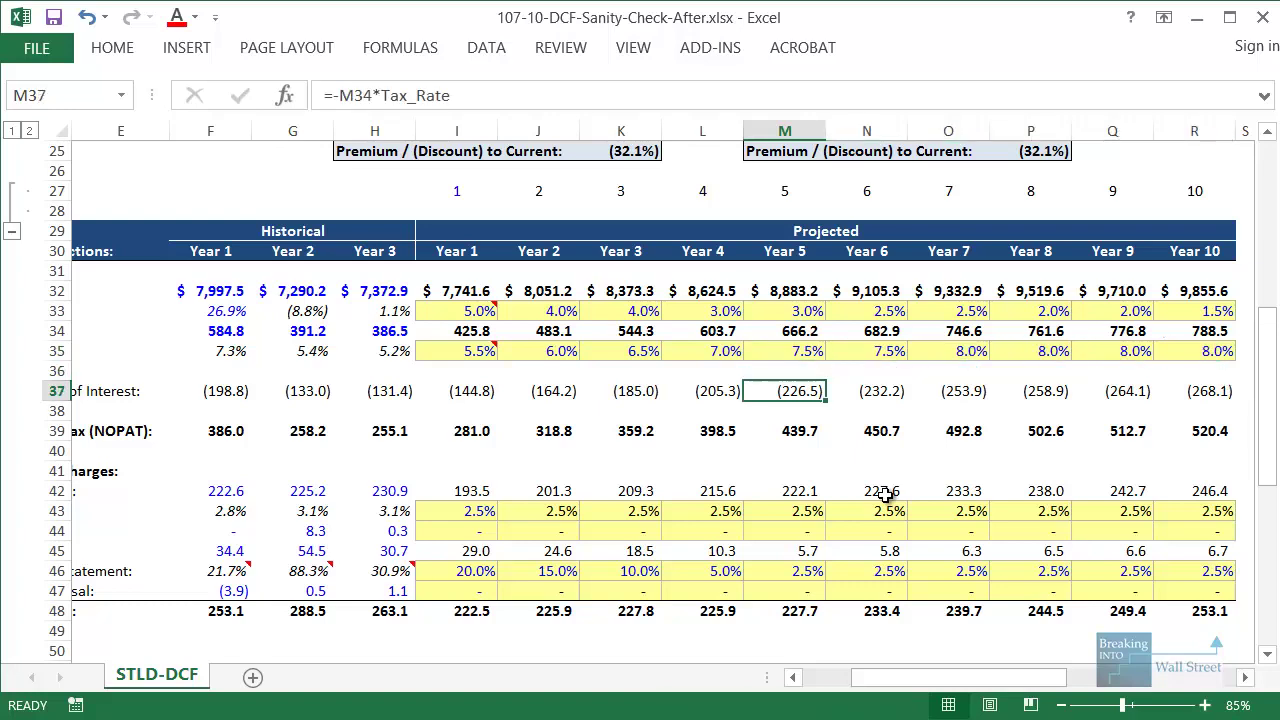
{"action": "key", "text": "ctrl+Left"}
{"action": "key", "text": "ctrl+Left"}
{"action": "key", "text": "shift+space"}
{"action": "key", "text": "shift+Down"}
{"action": "key", "text": "shift+Down"}
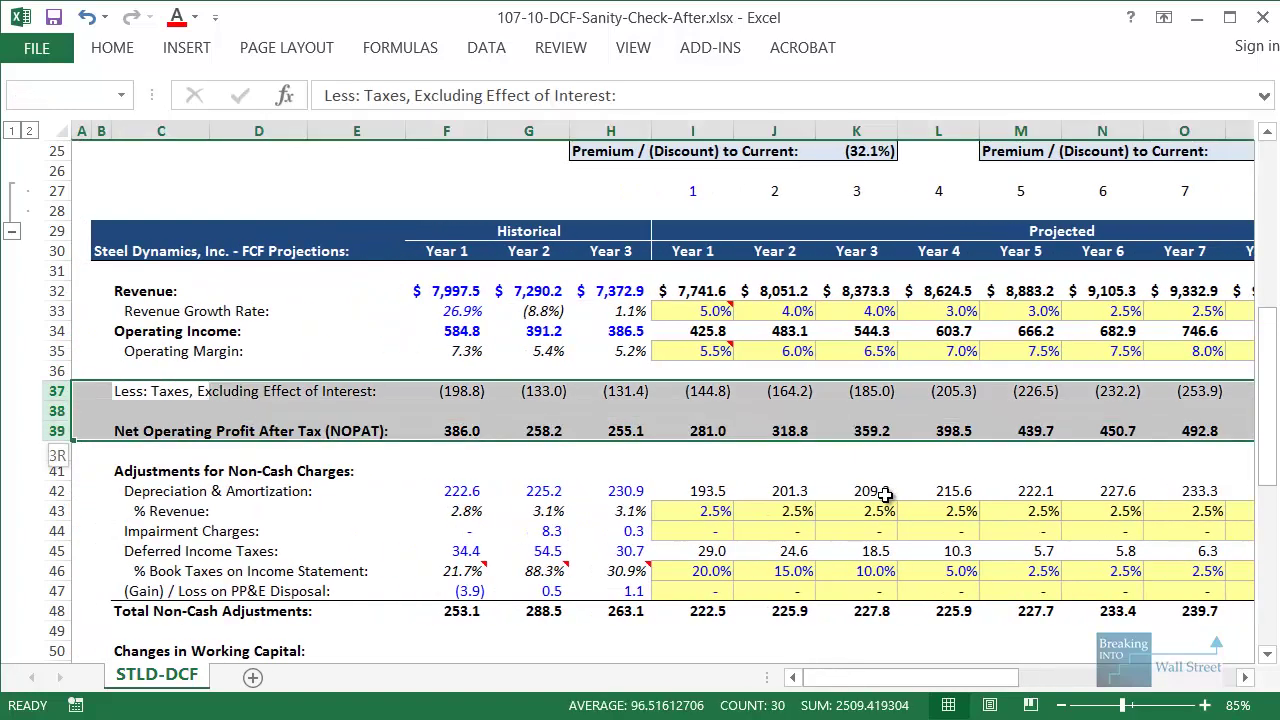
- Examine the projected D&A percentage, impairment and PP&E disposal assumptions in the non-cash adjustments section
{"action": "key", "text": "Down"}
{"action": "key", "text": "Down"}
{"action": "scroll", "coordinate": [886, 490], "scroll_direction": "down", "scroll_amount": 1}
{"action": "left_click", "coordinate": [790, 456]}
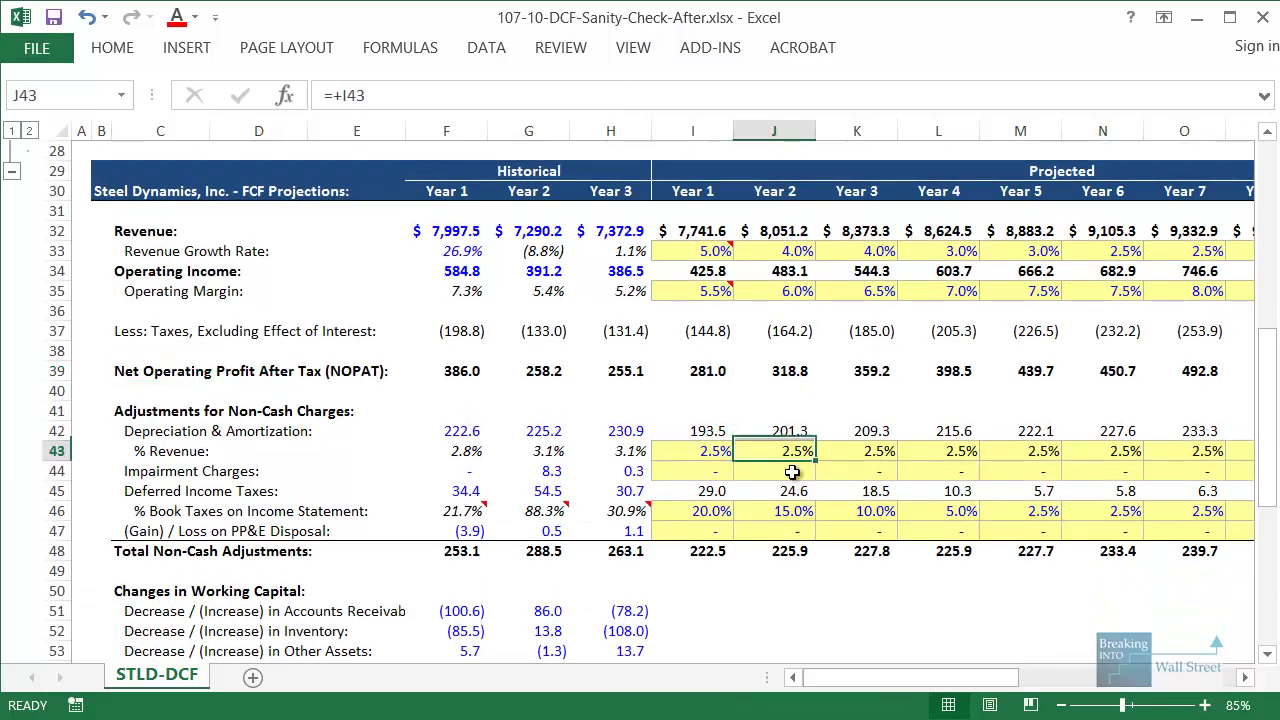
{"action": "left_click_drag", "start_coordinate": [791, 472], "coordinate": [1040, 505]}
{"action": "left_click", "coordinate": [1040, 491]}
{"action": "left_click_drag", "start_coordinate": [940, 451], "coordinate": [1090, 476]}
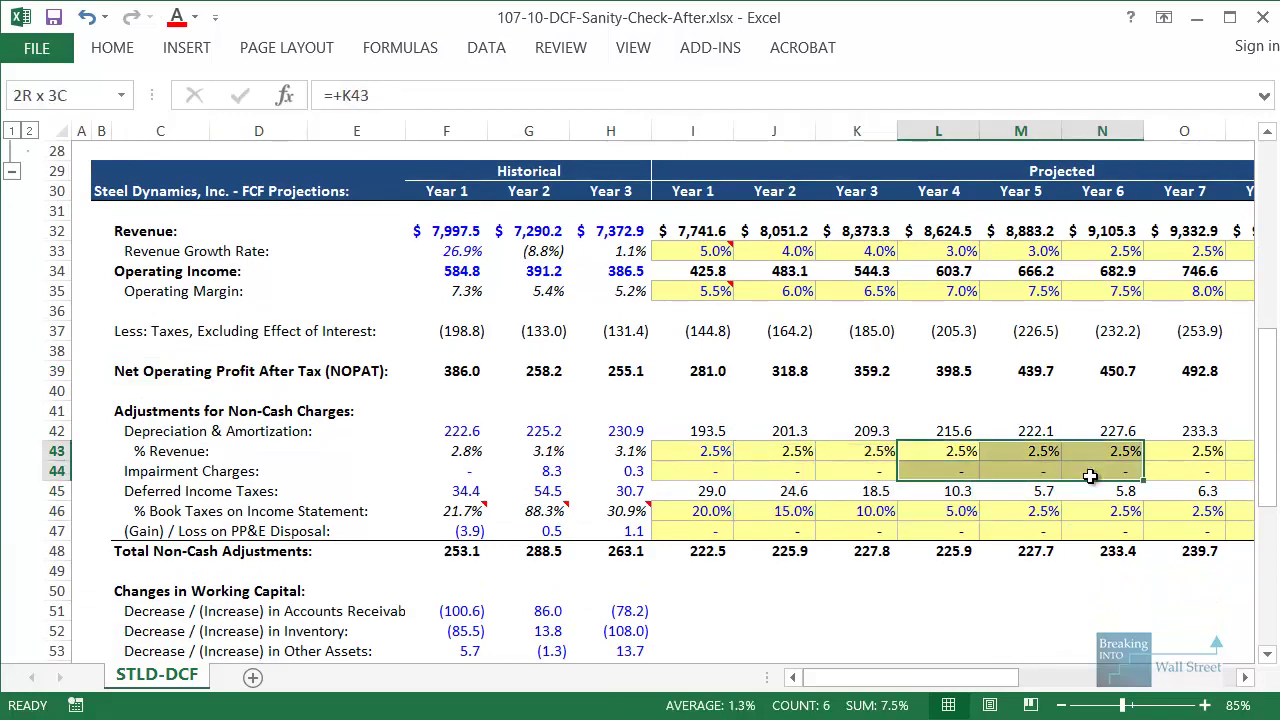
{"action": "left_click", "coordinate": [922, 531]}
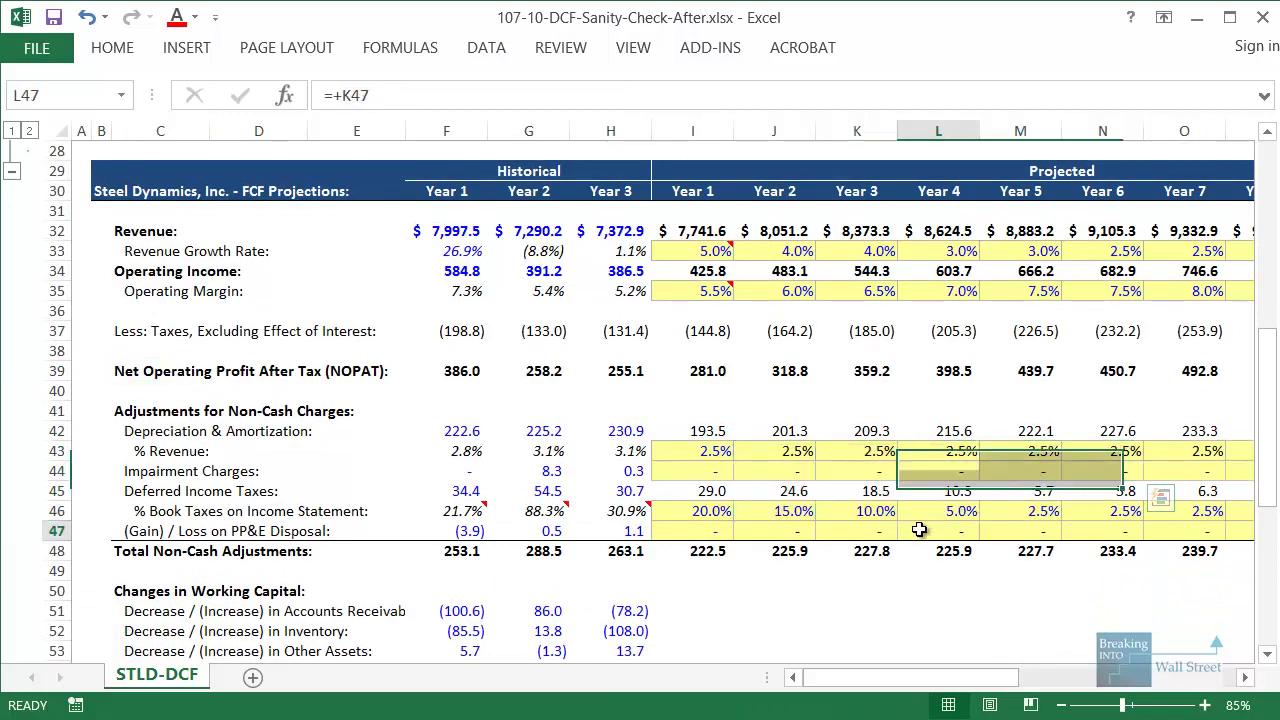
- Go along the Deferred Income Taxes row to Year 10 and inspect the % Book Taxes entry in R46
{"action": "left_click", "coordinate": [850, 486]}
{"action": "key", "text": "Right"}
{"action": "key", "text": "Right"}
{"action": "key", "text": "Right"}
{"action": "key", "text": "Right"}
{"action": "key", "text": "Right"}
{"action": "key", "text": "Right"}
{"action": "key", "text": "Right"}
{"action": "key", "text": "Right"}
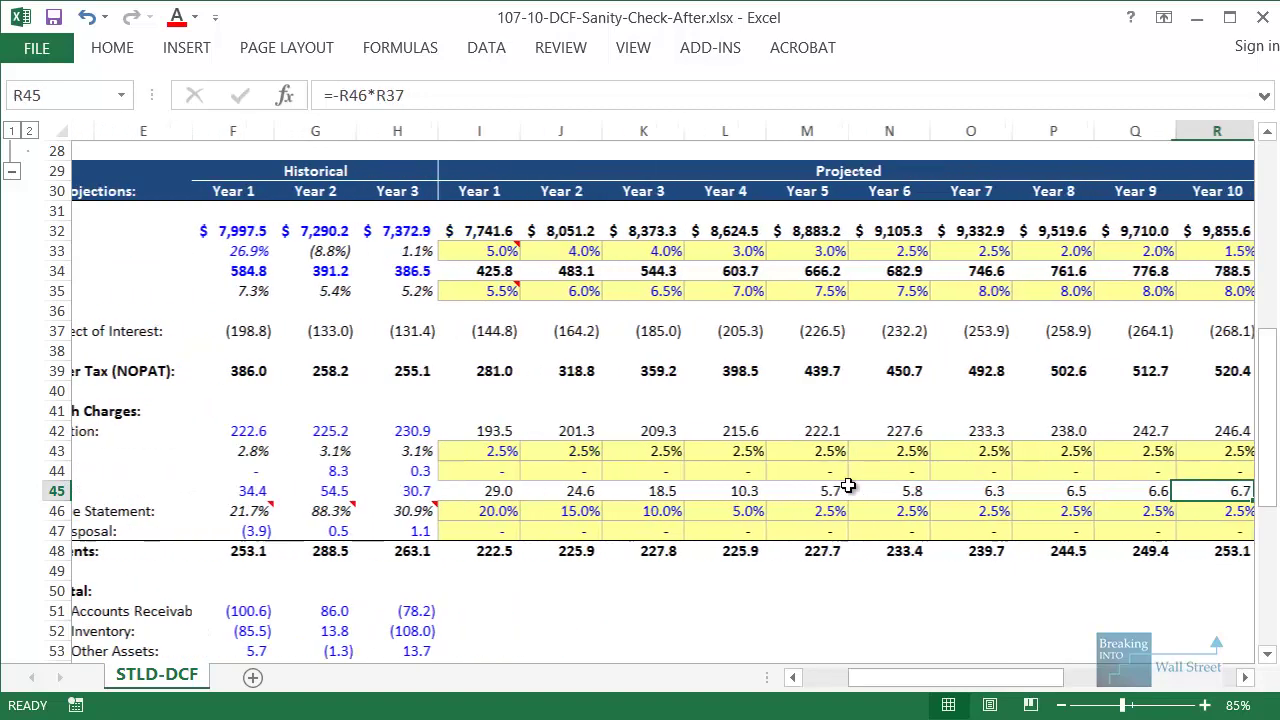
{"action": "key", "text": "Left"}
{"action": "key", "text": "F2"}
{"action": "key", "text": "Return"}
{"action": "key", "text": "F2"}
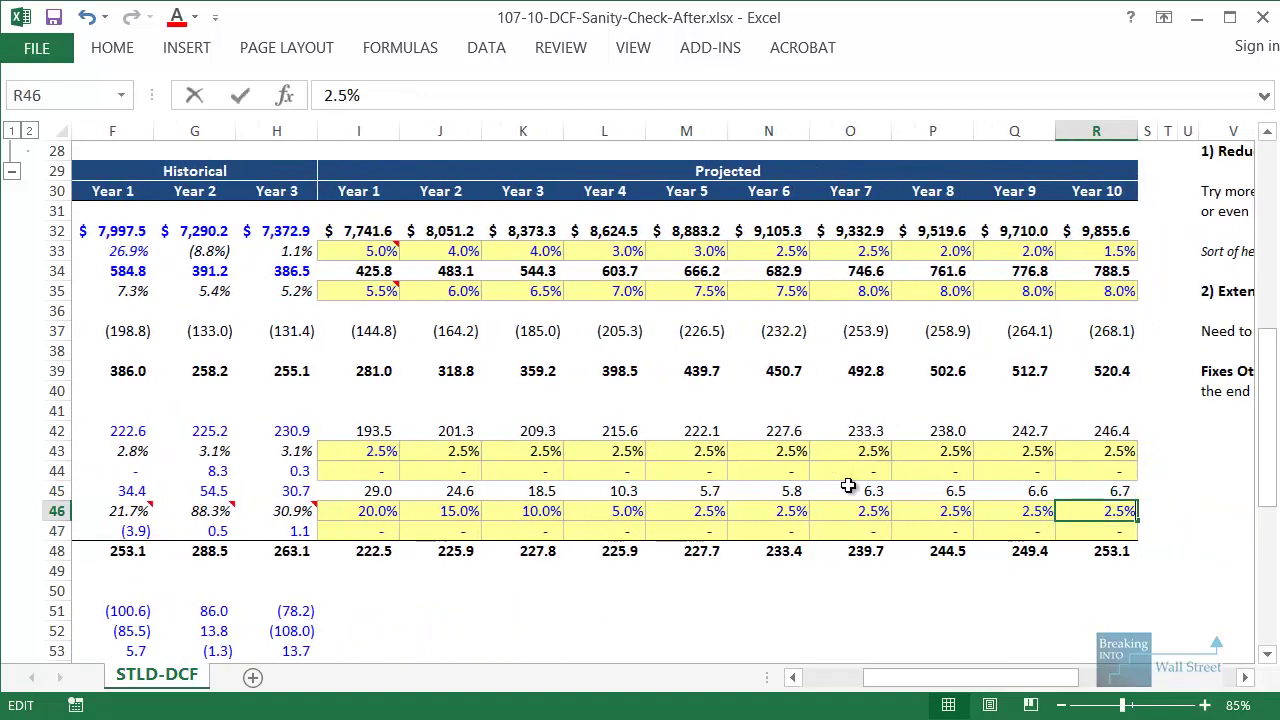
{"action": "key", "text": "Escape"}
- Inspect the Year 10 formulas for Deferred Income Taxes in R45 and Total Non-Cash Adjustments in R48
{"action": "key", "text": "Up"}
{"action": "key", "text": "Left"}
{"action": "key", "text": "Left"}
{"action": "key", "text": "Right"}
{"action": "key", "text": "Right"}
{"action": "key", "text": "F2"}
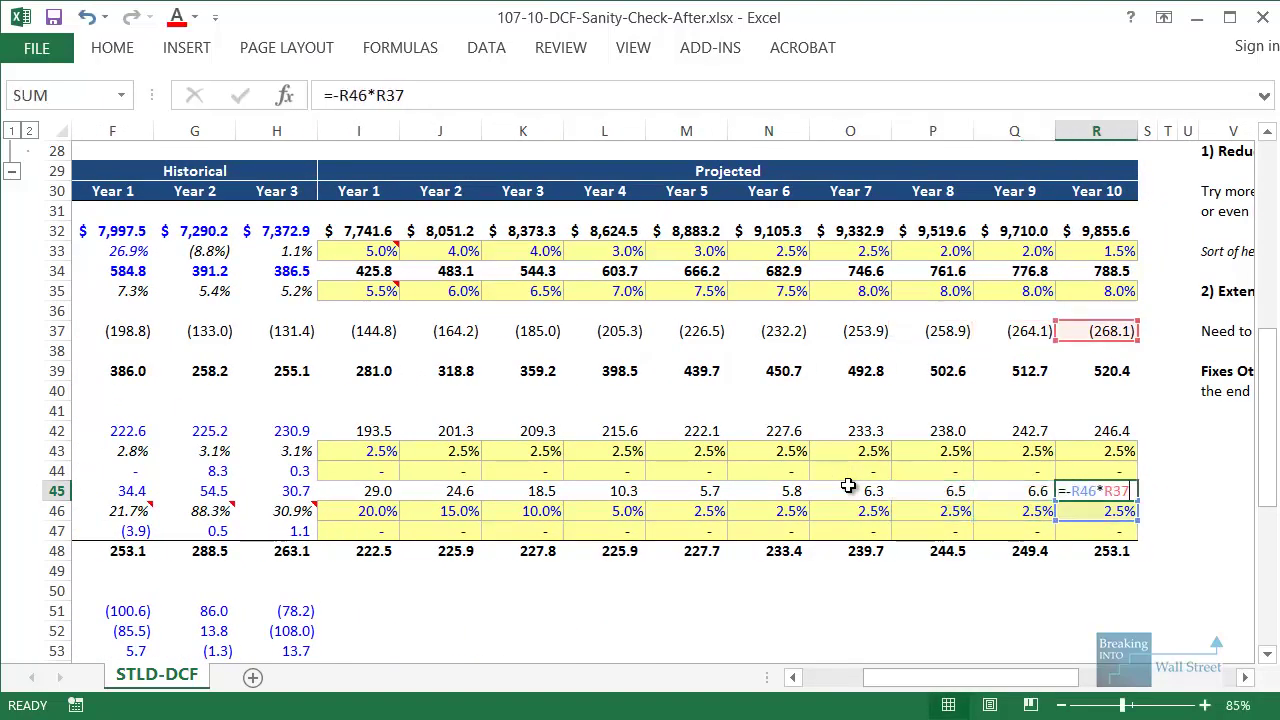
{"action": "key", "text": "Return"}
{"action": "key", "text": "Down"}
{"action": "key", "text": "Down"}
{"action": "key", "text": "F2"}
{"action": "key", "text": "Escape"}
- Examine the Net Change in Working Capital, Capital Expenditures and Unlevered Free Cash Flow rows together with their labels
{"action": "scroll", "coordinate": [635, 512], "scroll_direction": "down", "scroll_amount": 3}
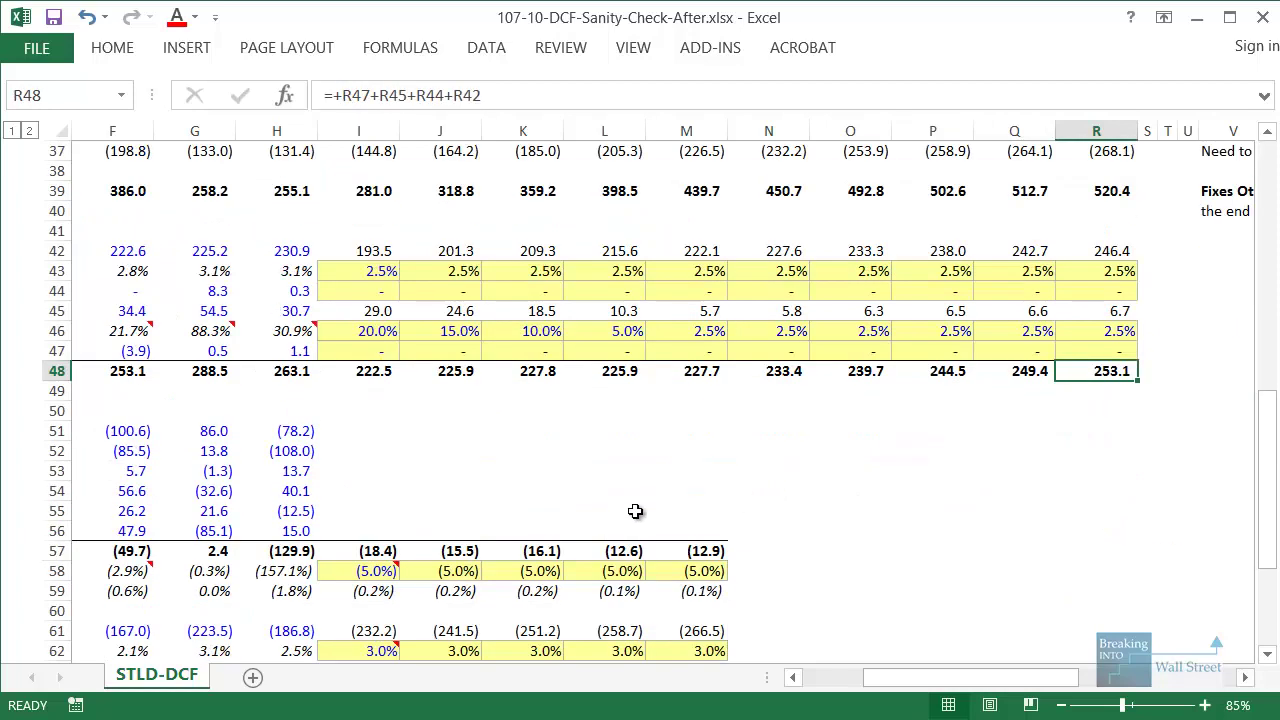
{"action": "scroll", "coordinate": [635, 512], "scroll_direction": "down", "scroll_amount": 1}
{"action": "left_click", "coordinate": [385, 476]}
{"action": "key", "text": "Down"}
{"action": "key", "text": "ctrl+Left"}
{"action": "key", "text": "ctrl+Left"}
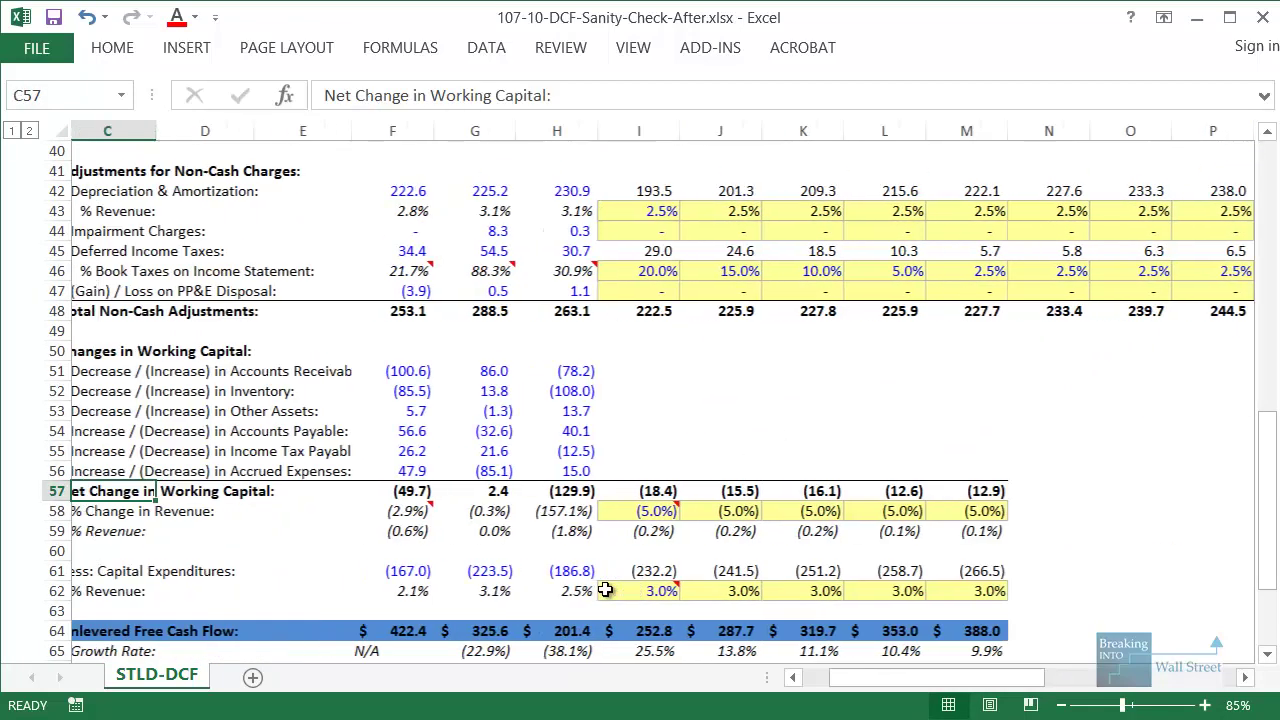
{"action": "key", "text": "ctrl+Left"}
{"action": "scroll", "coordinate": [625, 572], "scroll_direction": "down", "scroll_amount": 1}
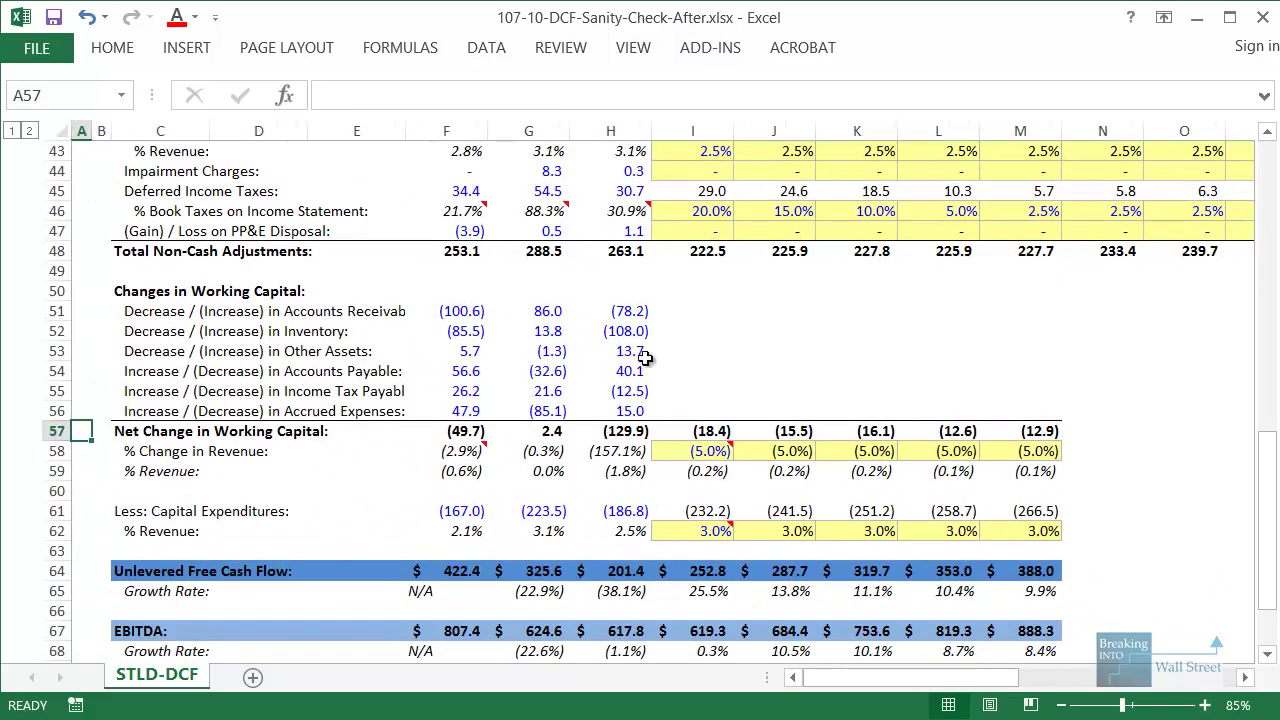
- Freeze the panes at cell I31 to keep the year headers, row labels and historical columns in view
{"action": "scroll", "coordinate": [645, 358], "scroll_direction": "up", "scroll_amount": 6}
{"action": "left_click", "coordinate": [691, 286]}
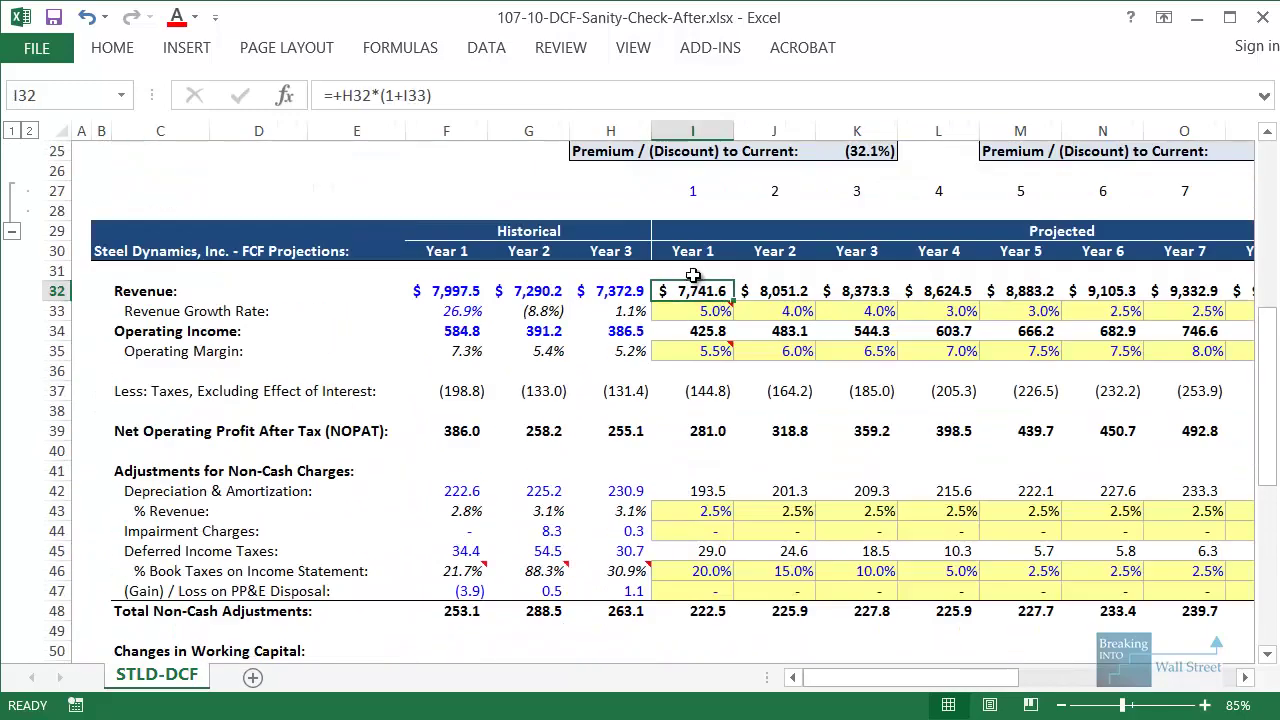
{"action": "scroll", "coordinate": [692, 286], "scroll_direction": "down", "scroll_amount": 1}
{"action": "key", "text": "Up"}
{"action": "key", "text": "alt+w"}
{"action": "key", "text": "f"}
{"action": "key", "text": "f"}
- Copy the Year 5 formulas in M57:M68 across to Year 10 in column R, from Net Change in Working Capital down to EBITDA growth
{"action": "scroll", "coordinate": [706, 490], "scroll_direction": "down", "scroll_amount": 6}
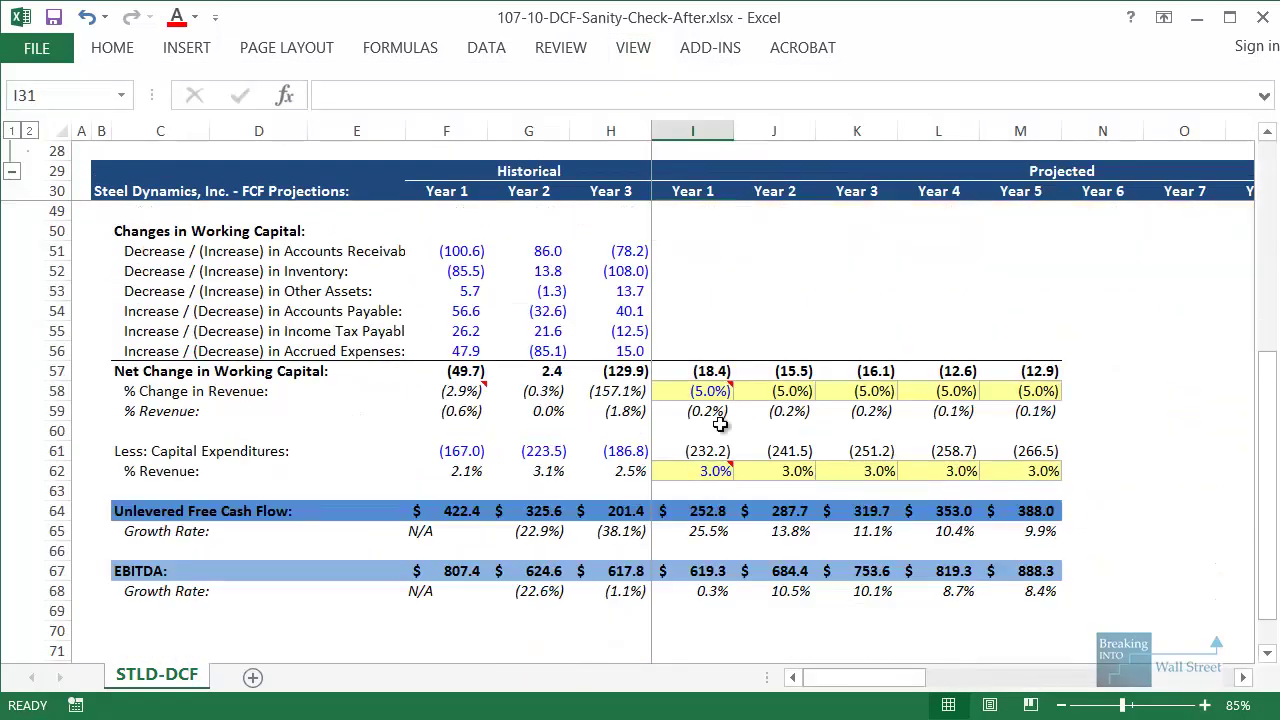
{"action": "left_click", "coordinate": [713, 371]}
{"action": "key", "text": "Right"}
{"action": "key", "text": "Right"}
{"action": "key", "text": "Right"}
{"action": "key", "text": "Right"}
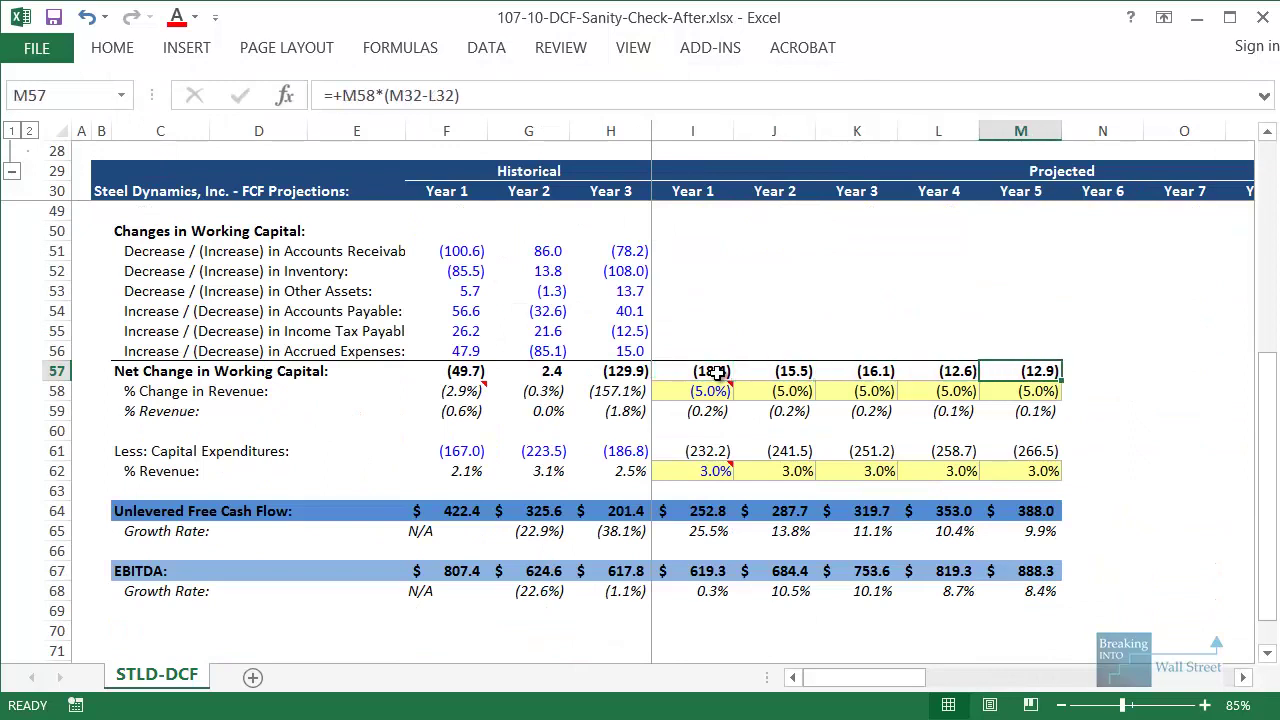
{"action": "key", "text": "shift+Down"}
{"action": "key", "text": "shift+Down"}
{"action": "key", "text": "shift+Right"}
{"action": "key", "text": "shift+Down"}
{"action": "key", "text": "shift+Left"}
{"action": "key", "text": "shift+Down"}
{"action": "key", "text": "shift+Down"}
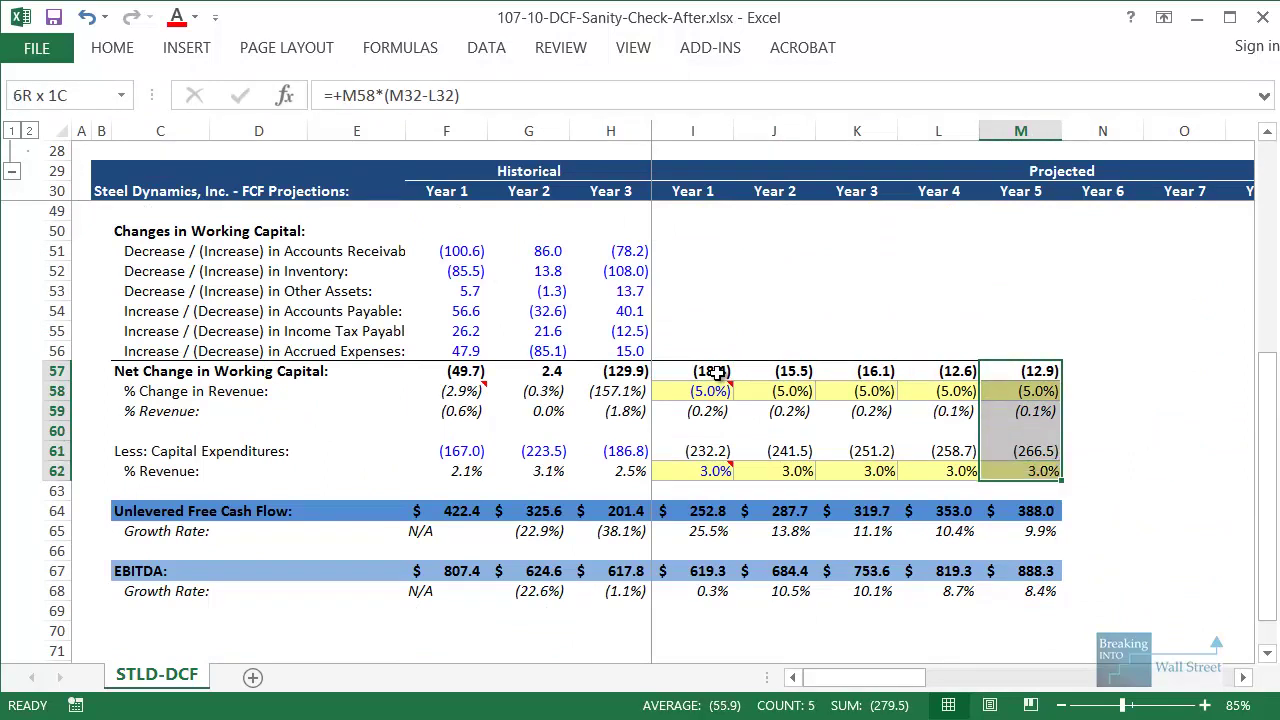
{"action": "key", "text": "shift+Down"}
{"action": "key", "text": "shift+Down"}
{"action": "key", "text": "shift+Down"}
{"action": "key", "text": "shift+Down"}
{"action": "key", "text": "shift+Down"}
{"action": "key", "text": "shift+Down"}
{"action": "key", "text": "shift+Down"}
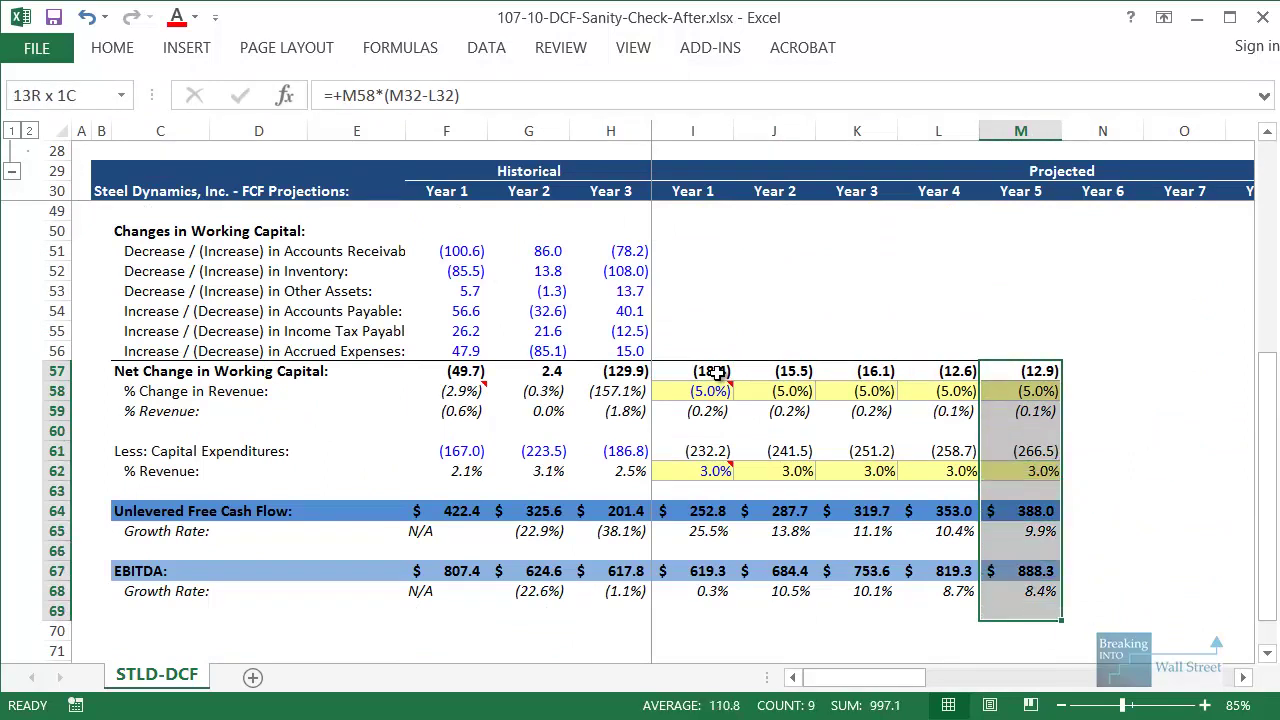
{"action": "key", "text": "shift+Up"}
{"action": "key", "text": "shift+Right"}
{"action": "key", "text": "shift+Right"}
{"action": "key", "text": "shift+Right"}
{"action": "key", "text": "shift+Right"}
{"action": "key", "text": "shift+Right"}
{"action": "key", "text": "shift+Right"}
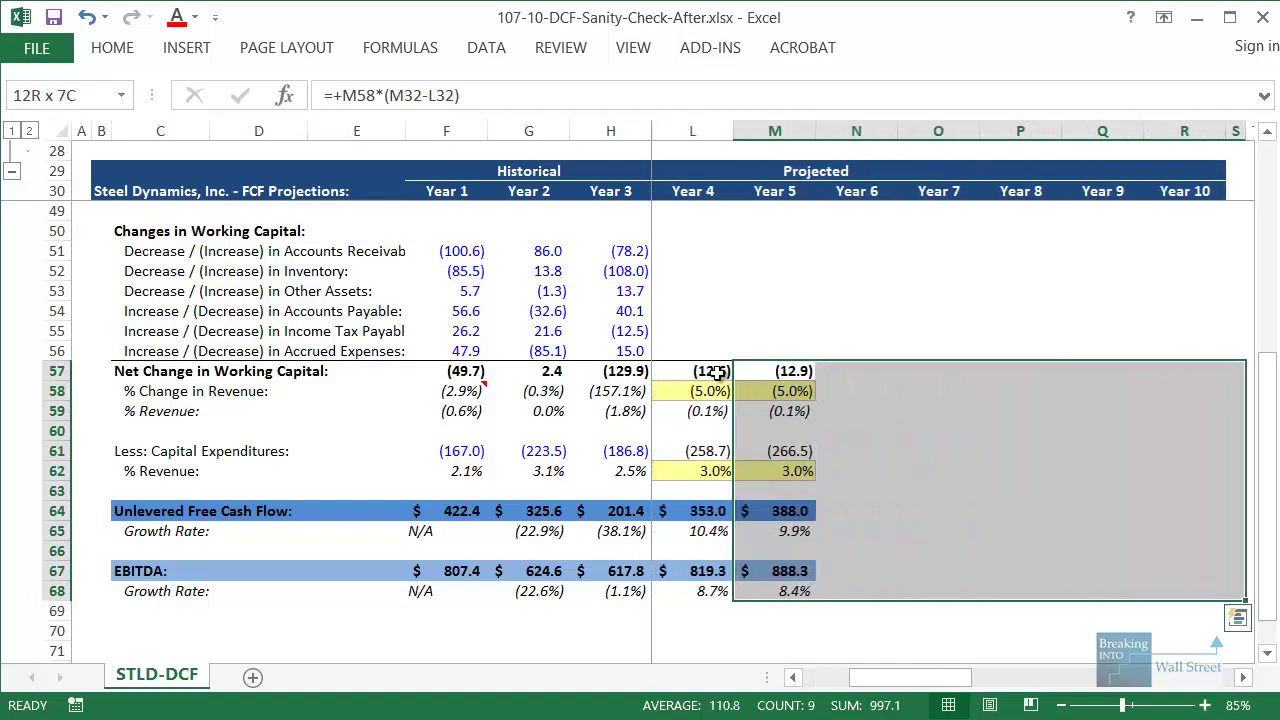
{"action": "key", "text": "shift+Left"}
{"action": "key", "text": "ctrl+r"}
- Check the copied Net Change in Working Capital formulas in row 57 for Year 6 through Year 10
{"action": "key", "text": "Right"}
{"action": "key", "text": "F2"}
{"action": "key", "text": "Tab"}
{"action": "key", "text": "F2"}
{"action": "key", "text": "Tab"}
{"action": "key", "text": "F2"}
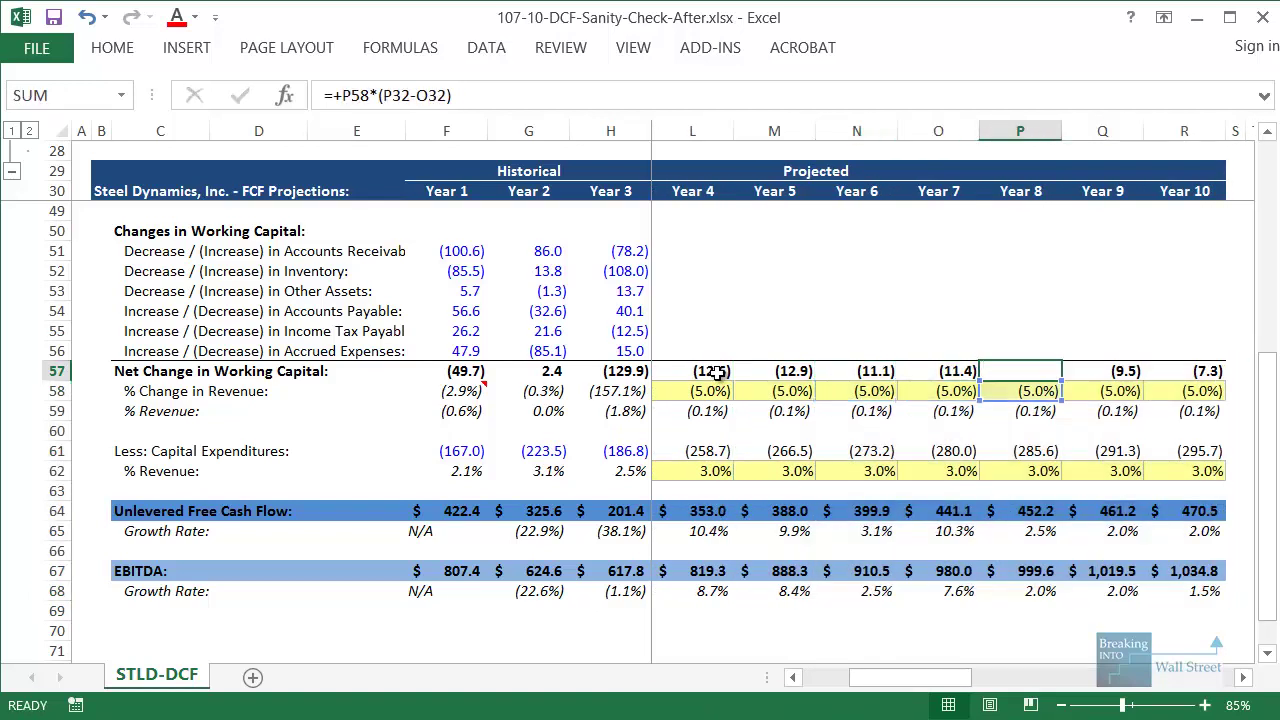
{"action": "key", "text": "Tab"}
{"action": "key", "text": "F2"}
{"action": "key", "text": "Tab"}
{"action": "key", "text": "F2"}
{"action": "key", "text": "Tab"}
- Highlight the rows from Net Change in Working Capital in row 57 downward to review the projected assumptions
{"action": "key", "text": "Left"}
{"action": "key", "text": "Down"}
{"action": "key", "text": "Left"}
{"action": "key", "text": "Up"}
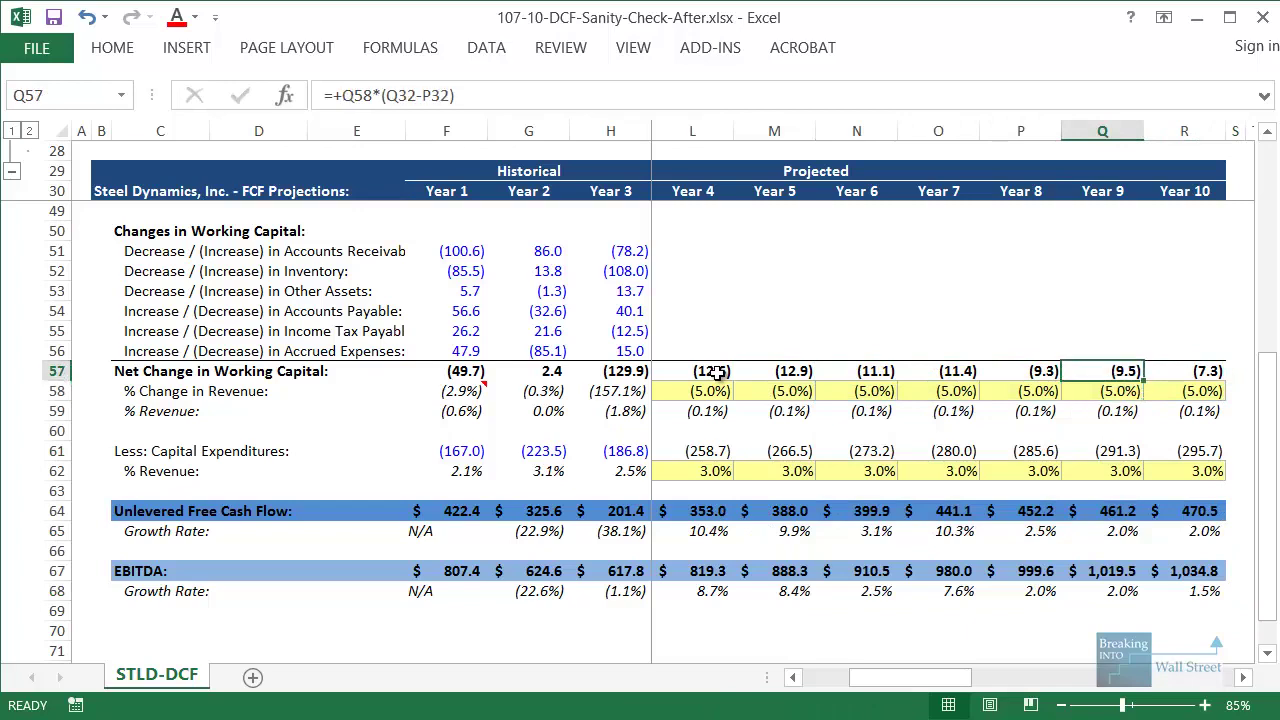
{"action": "key", "text": "shift+space"}
{"action": "key", "text": "shift+Down"}
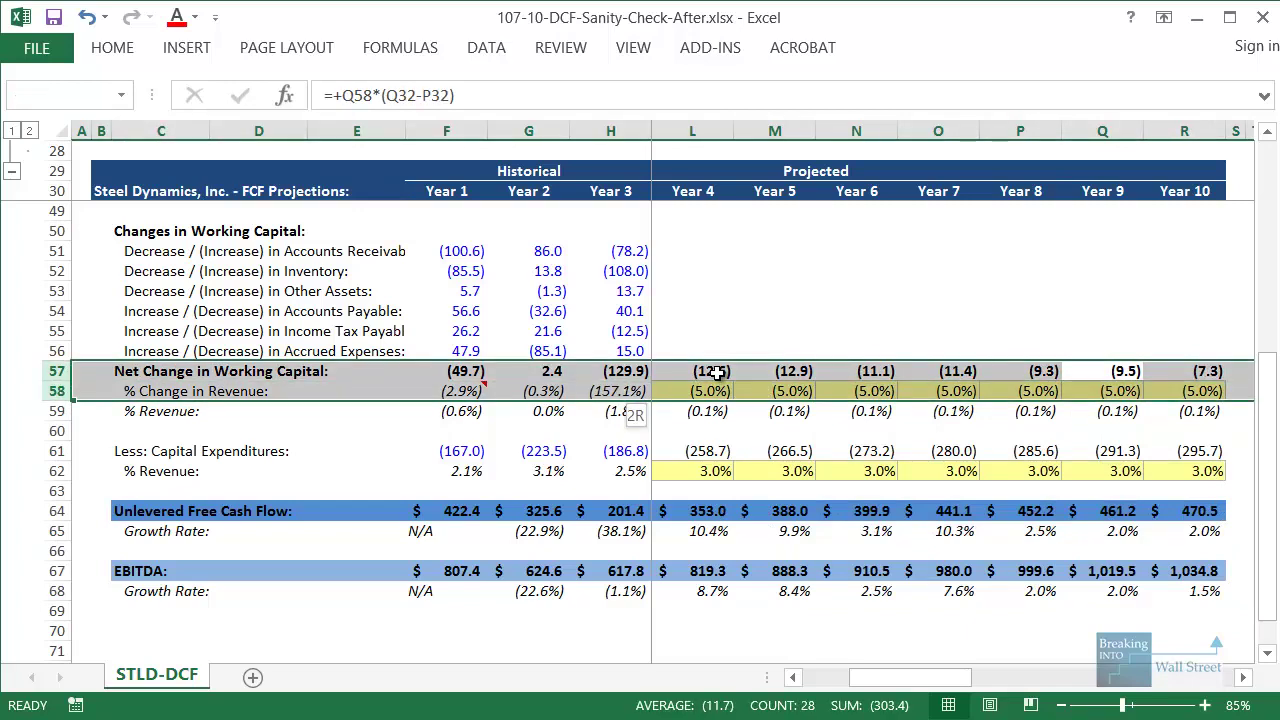
{"action": "key", "text": "shift+Down"}
{"action": "key", "text": "shift+Down"}
{"action": "key", "text": "shift+Down"}
{"action": "key", "text": "shift+Down"}
{"action": "key", "text": "shift+Down"}
- Highlight rows 61 and 62 to review the Capital Expenditures and their % Revenue assumption
{"action": "key", "text": "Down"}
{"action": "key", "text": "Down"}
{"action": "key", "text": "Down"}
{"action": "key", "text": "Down"}
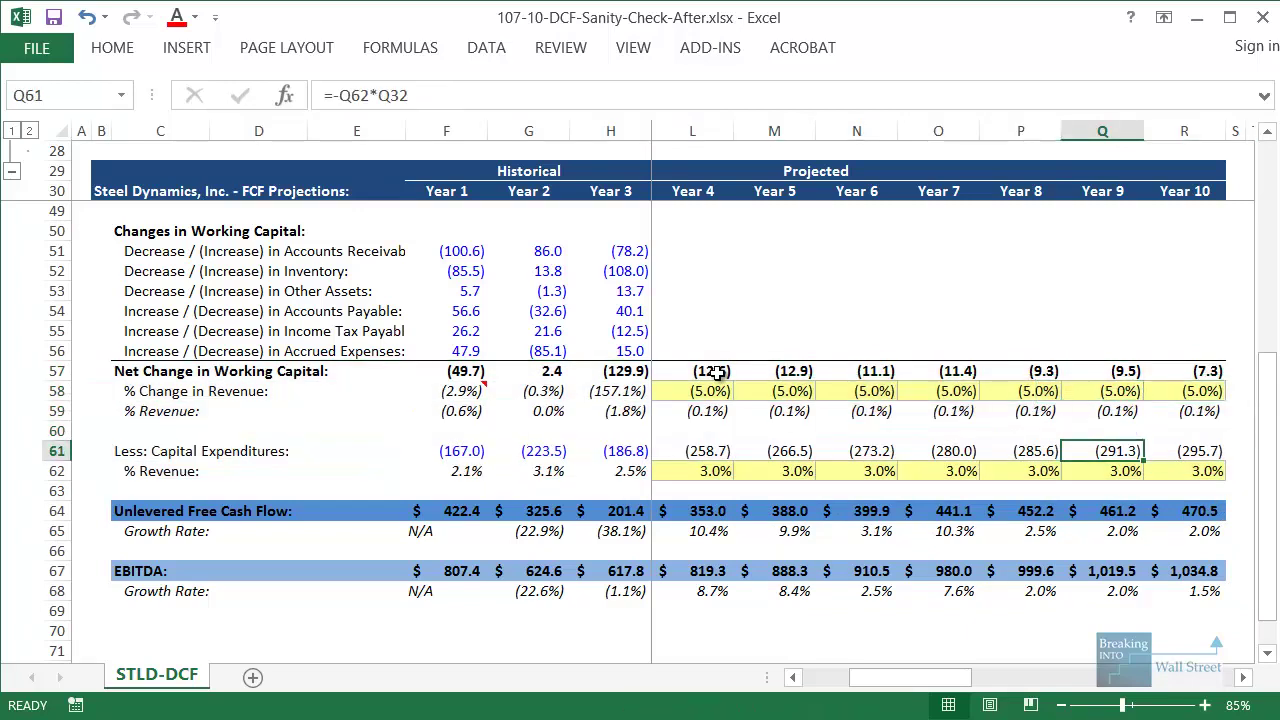
{"action": "key", "text": "shift+space"}
{"action": "key", "text": "shift+Down"}
- Inspect the Year 7 formulas for Unlevered Free Cash Flow in O64 and its Growth Rate in O65
{"action": "key", "text": "Down"}
{"action": "key", "text": "Down"}
{"action": "key", "text": "Down"}
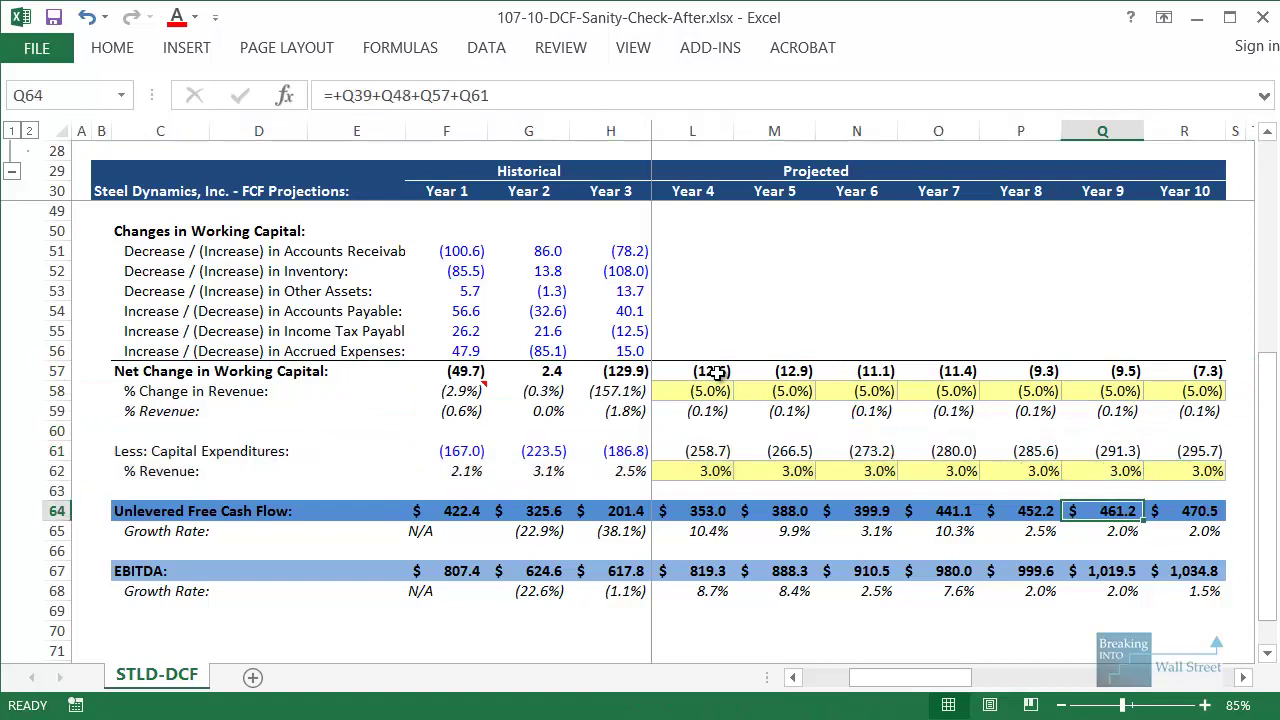
{"action": "key", "text": "Left"}
{"action": "key", "text": "Left"}
{"action": "key", "text": "F2"}
{"action": "key", "text": "Return"}
{"action": "key", "text": "F2"}
{"action": "key", "text": "Escape"}
- Inspect the Unlevered Free Cash Flow Growth Rate formulas for Year 9 in Q65 and Year 10 in R65
{"action": "key", "text": "Right"}
{"action": "key", "text": "Right"}
{"action": "key", "text": "F2"}
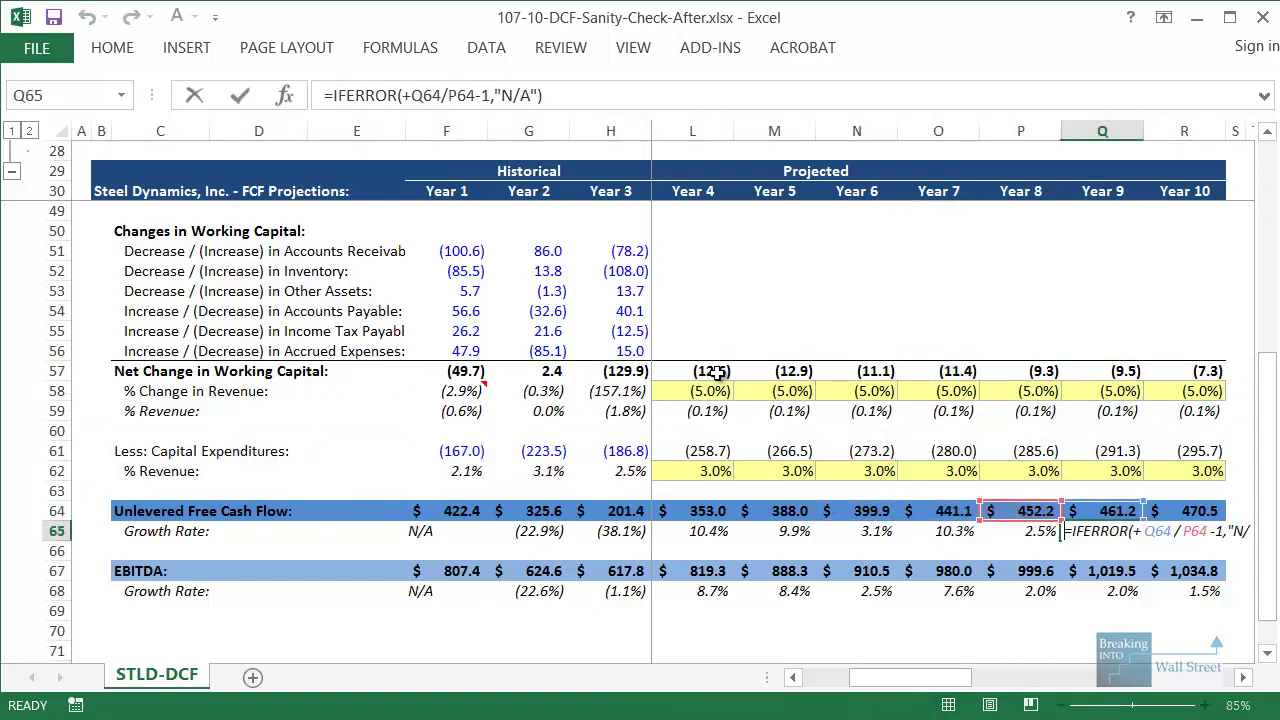
{"action": "key", "text": "Escape"}
{"action": "key", "text": "Right"}
{"action": "key", "text": "F2"}
{"action": "key", "text": "Escape"}
{"action": "key", "text": "Left"}
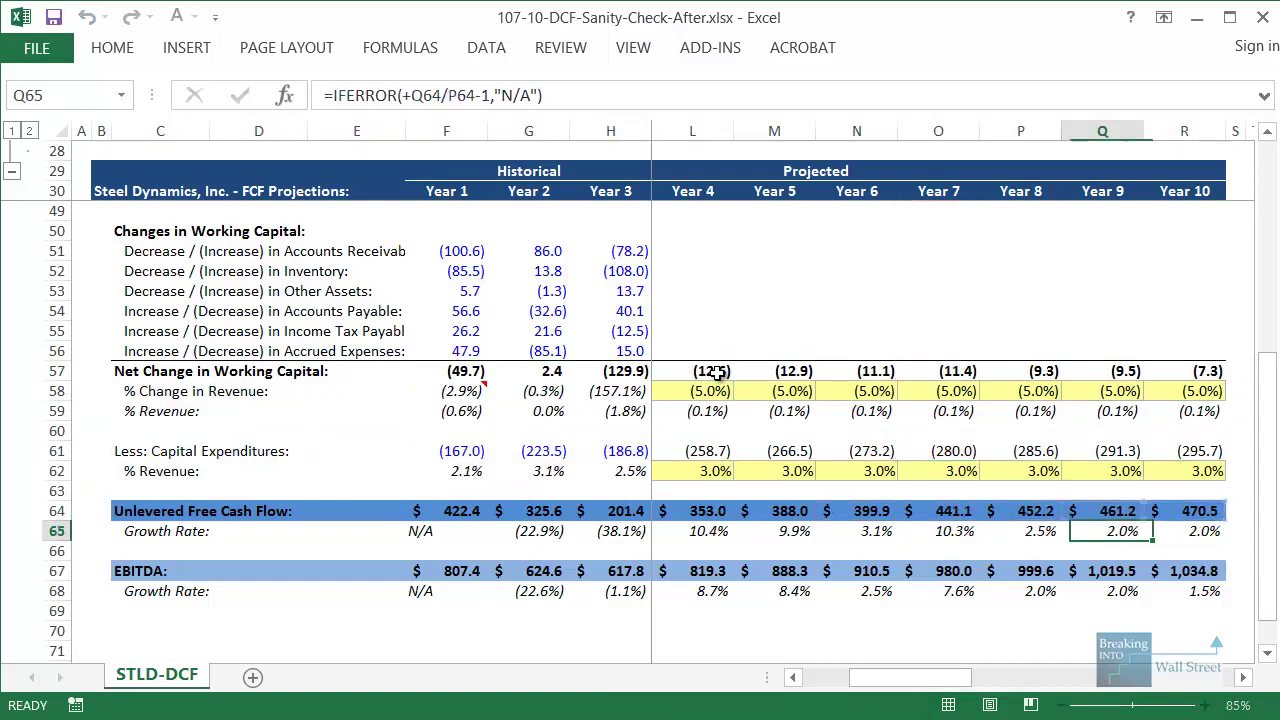
{"action": "key", "text": "F2"}
{"action": "key", "text": "Escape"}
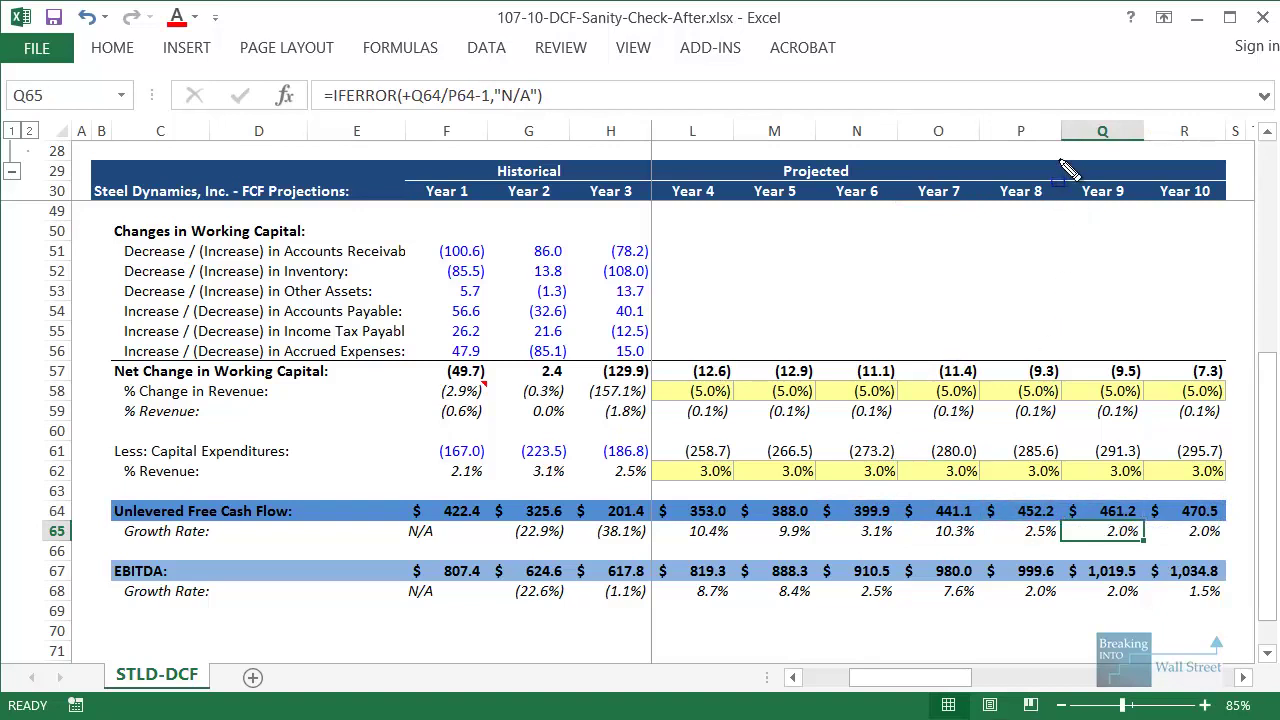
{"action": "mouse_move", "coordinate": [1200, 543]}
{"action": "left_mouse_down"}
{"action": "mouse_move", "coordinate": [1250, 550]}
{"action": "mouse_move", "coordinate": [1258, 630]}
{"action": "left_mouse_up"}
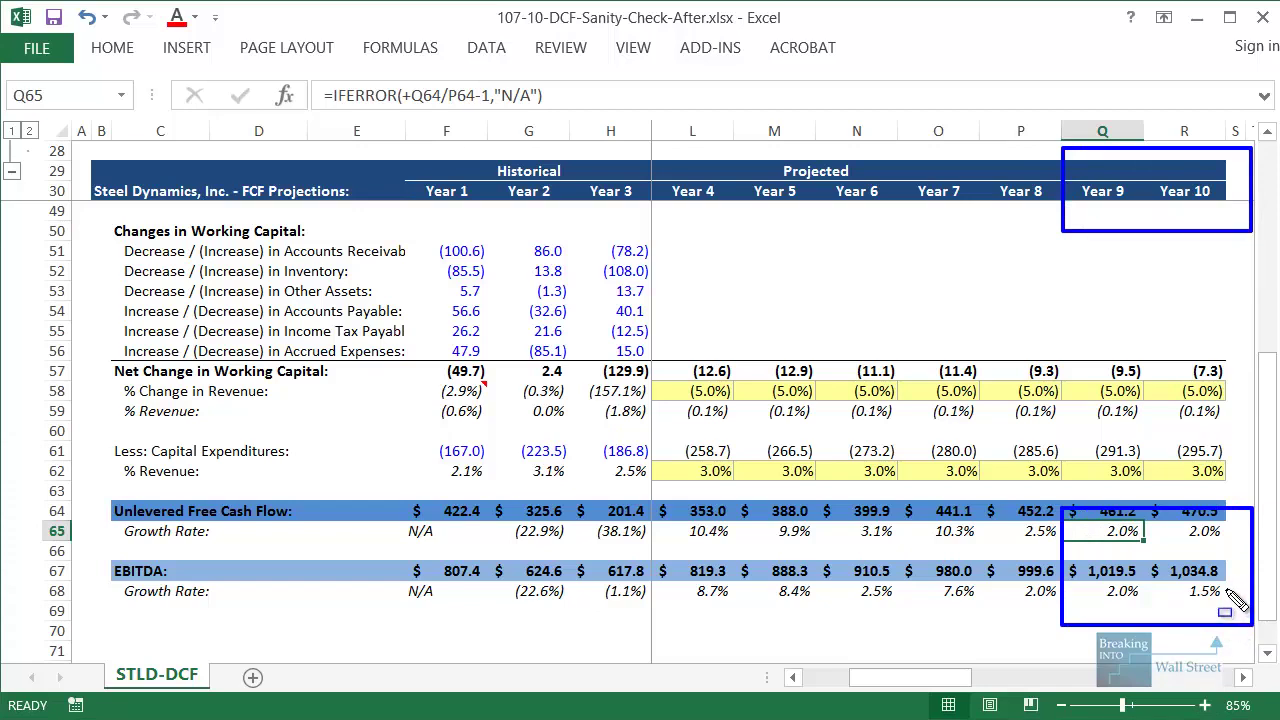
- Unfreeze the panes and compare the Implied Enterprise Values under the Multiples and Perpetuity Growth methods
{"action": "scroll", "coordinate": [1160, 552], "scroll_direction": "up", "scroll_amount": 6}
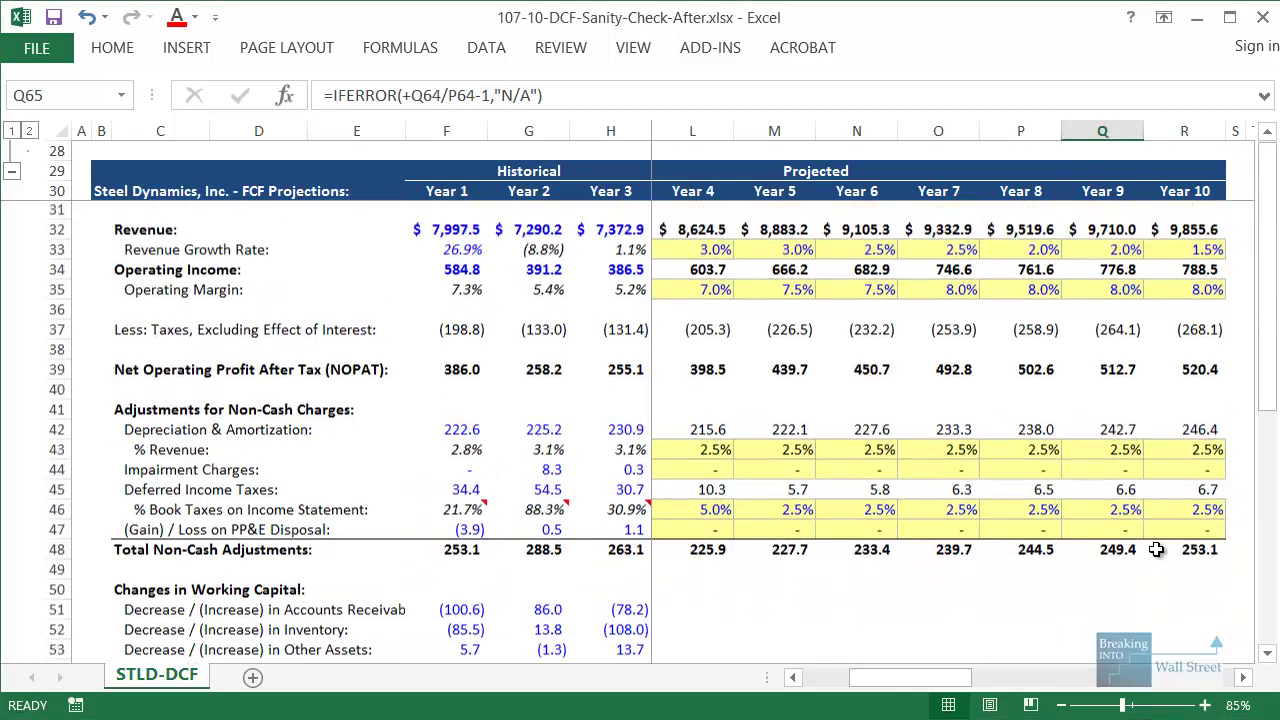
{"action": "key", "text": "alt+w"}
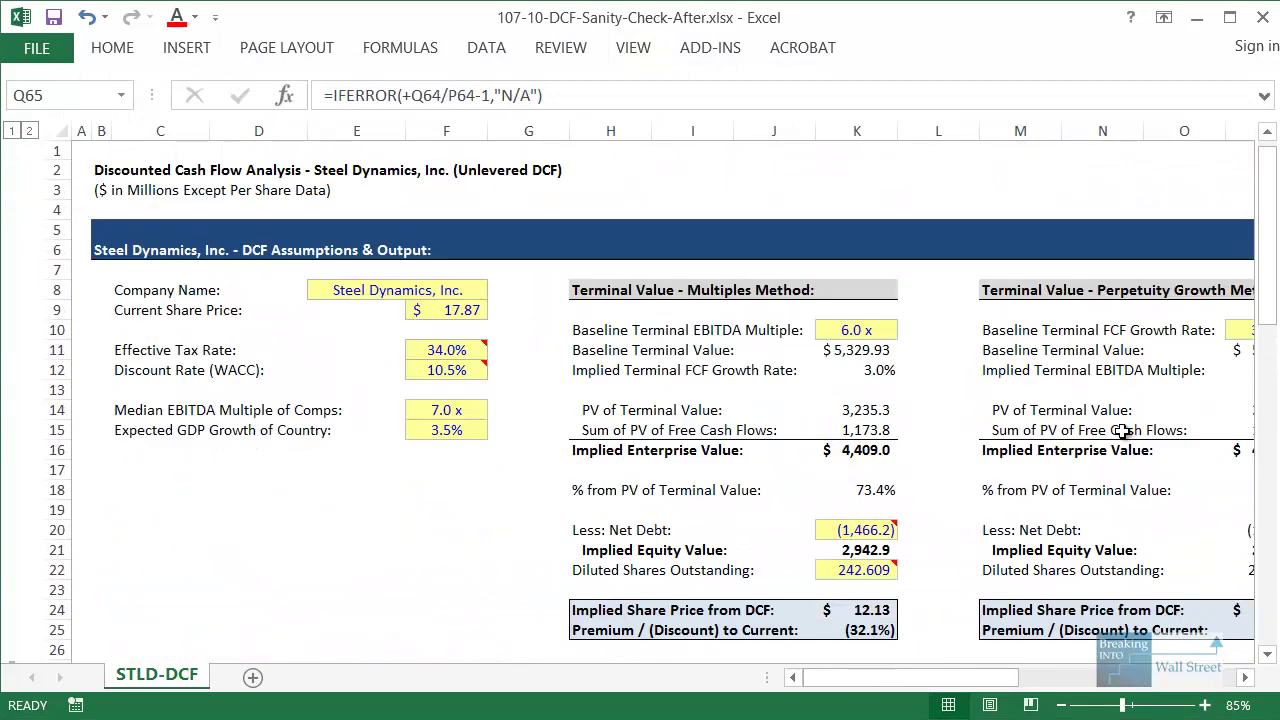
{"action": "left_click_drag", "start_coordinate": [1020, 410], "coordinate": [1020, 430]}
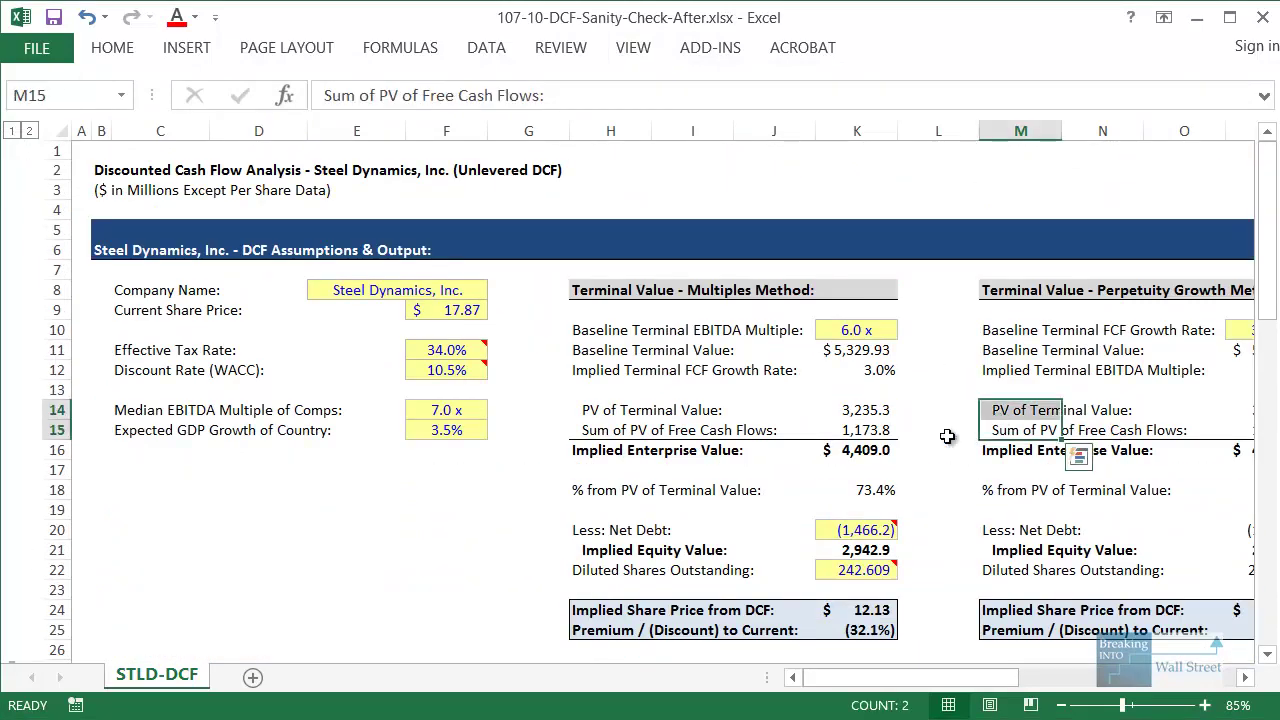
{"action": "scroll", "coordinate": [947, 436], "scroll_direction": "up", "scroll_amount": 1}
{"action": "left_click", "coordinate": [650, 466]}
{"action": "left_click_drag", "start_coordinate": [857, 443], "coordinate": [1225, 470]}
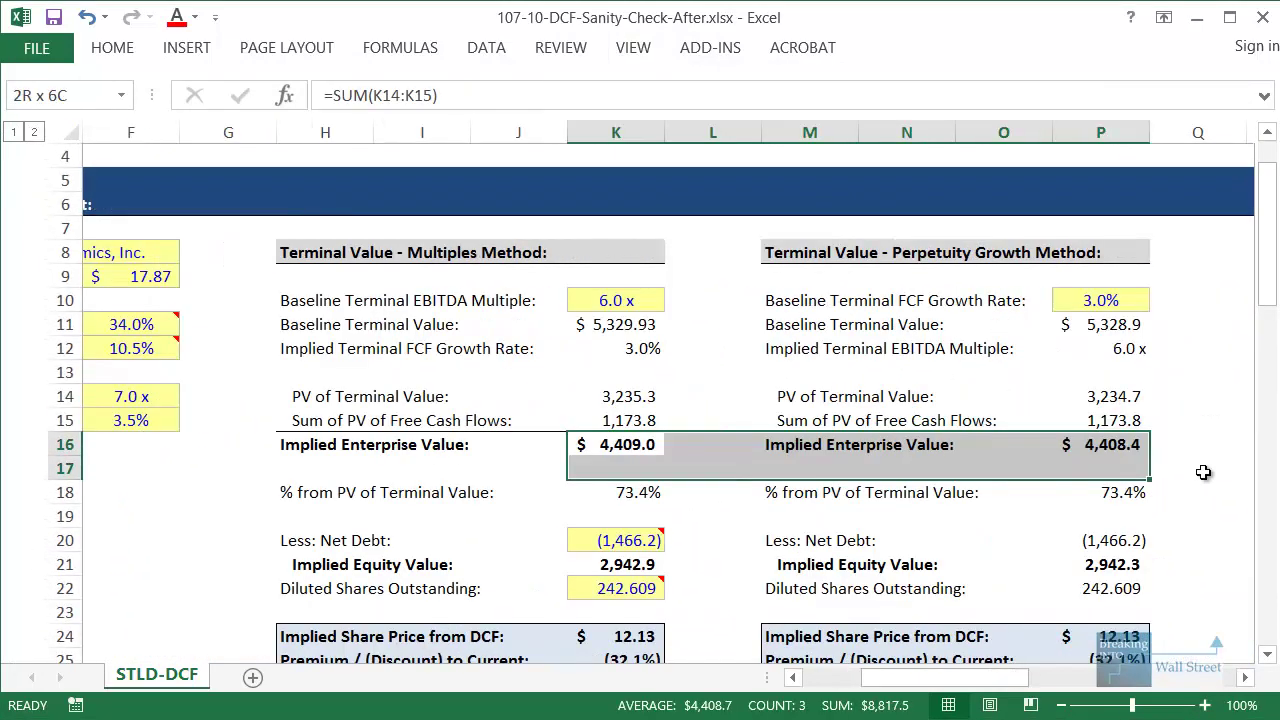
{"action": "left_click_drag", "start_coordinate": [260, 327], "coordinate": [714, 378]}
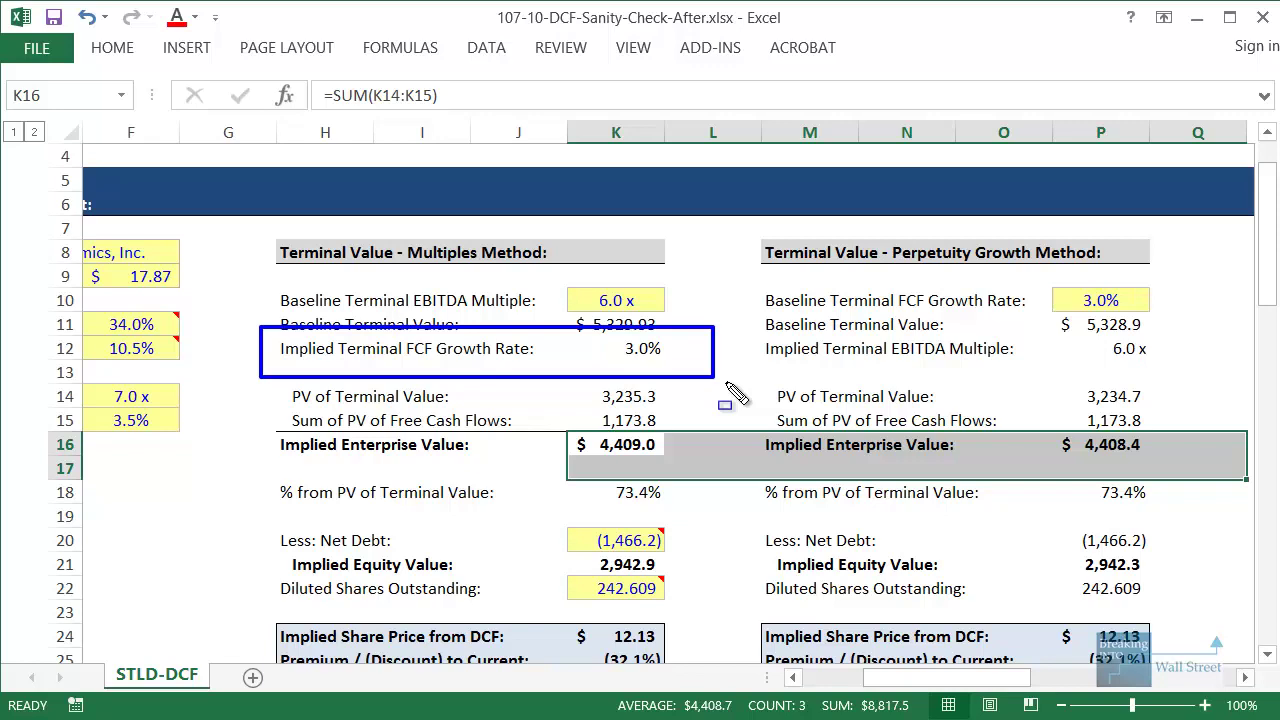
- Point the Multiples Method Baseline Terminal Value in K11 to Year 10 EBITDA with the formula =+Terminal_Multiple*R67
{"action": "scroll", "coordinate": [733, 392], "scroll_direction": "down", "scroll_amount": 6}
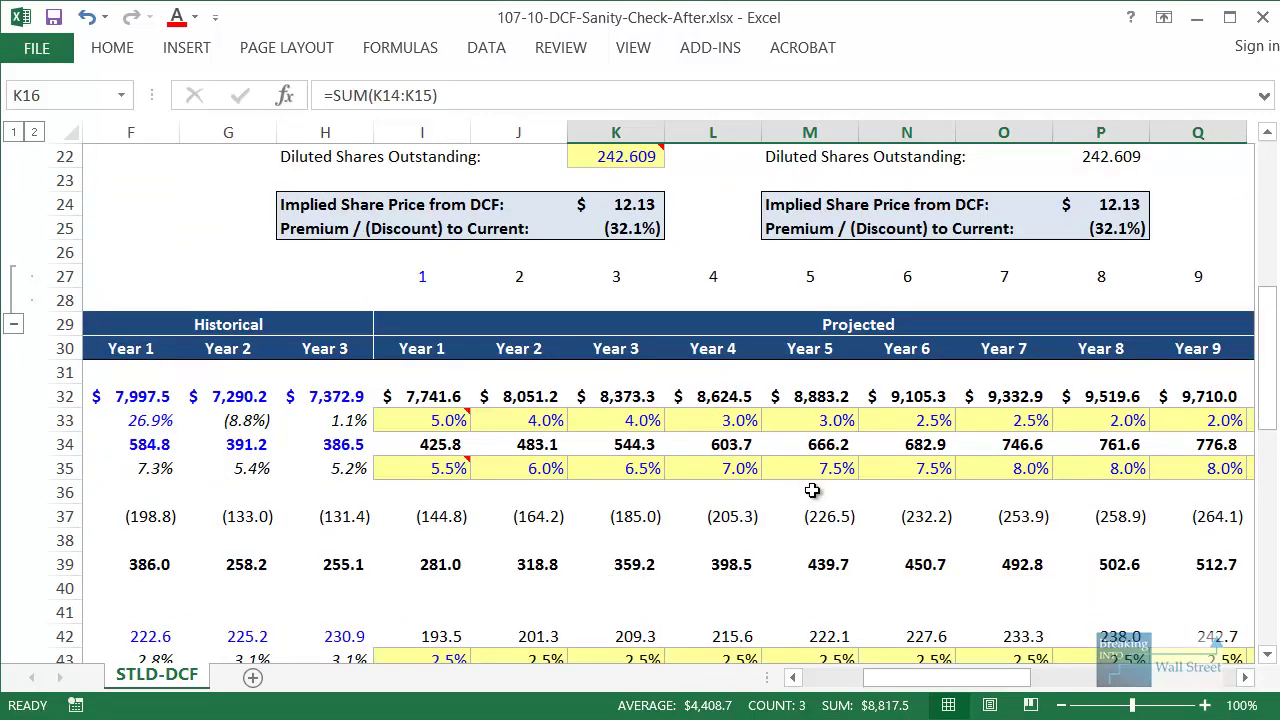
{"action": "scroll", "coordinate": [812, 490], "scroll_direction": "up", "scroll_amount": 2}
{"action": "scroll", "coordinate": [812, 490], "scroll_direction": "up", "scroll_amount": 5}
{"action": "left_click", "coordinate": [620, 396]}
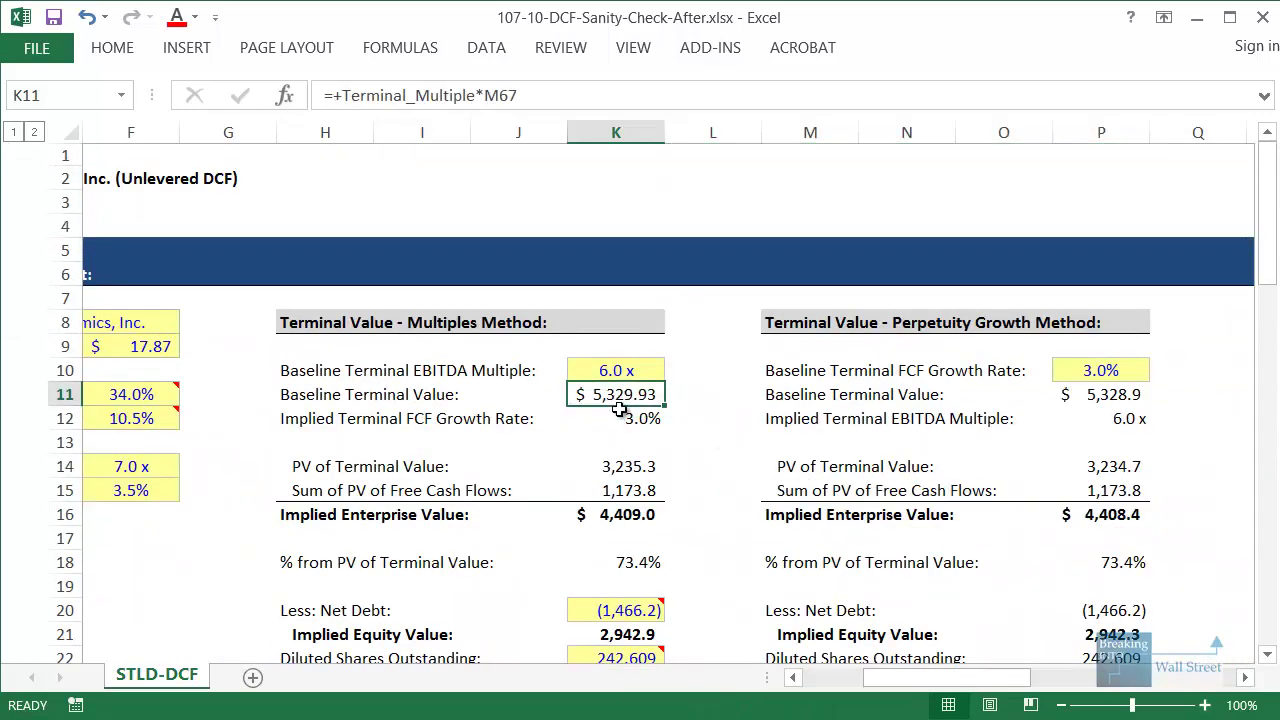
{"action": "key", "text": "F2"}
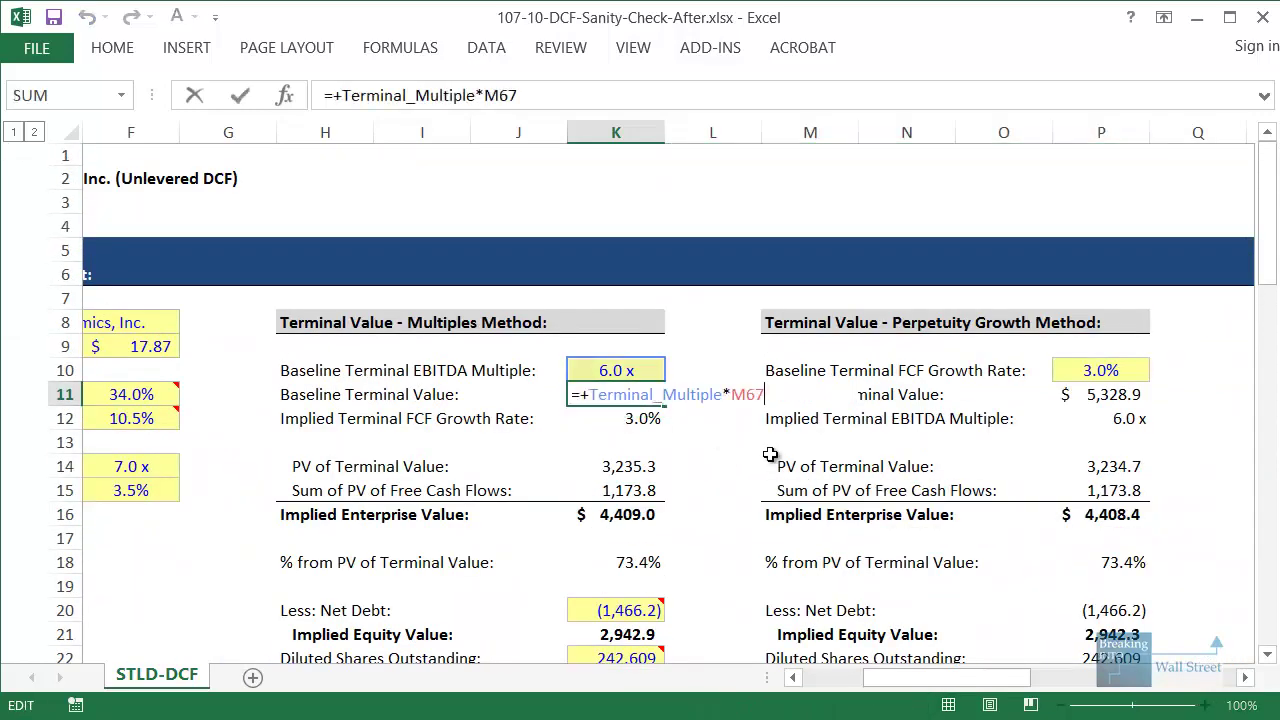
{"action": "scroll", "coordinate": [770, 455], "scroll_direction": "down", "scroll_amount": 16}
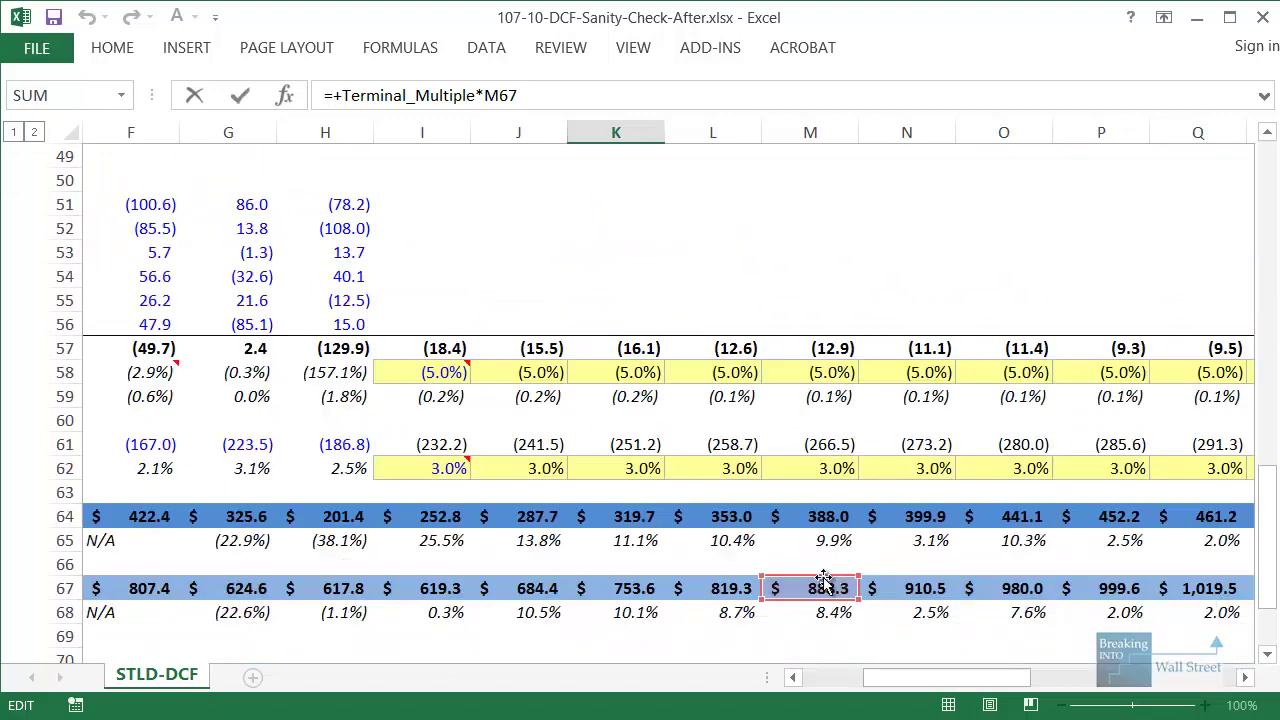
{"action": "left_click_drag", "start_coordinate": [990, 690], "coordinate": [1014, 690]}
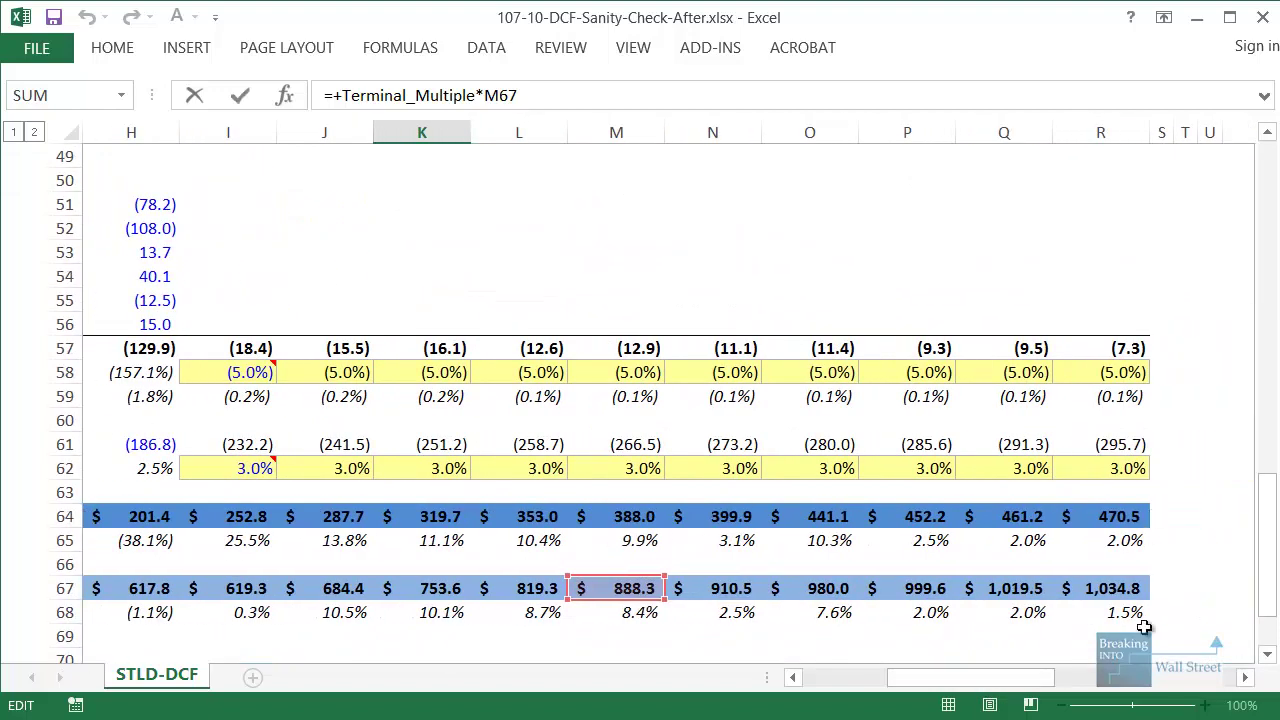
{"action": "scroll", "coordinate": [1088, 455], "scroll_direction": "up", "scroll_amount": 16}
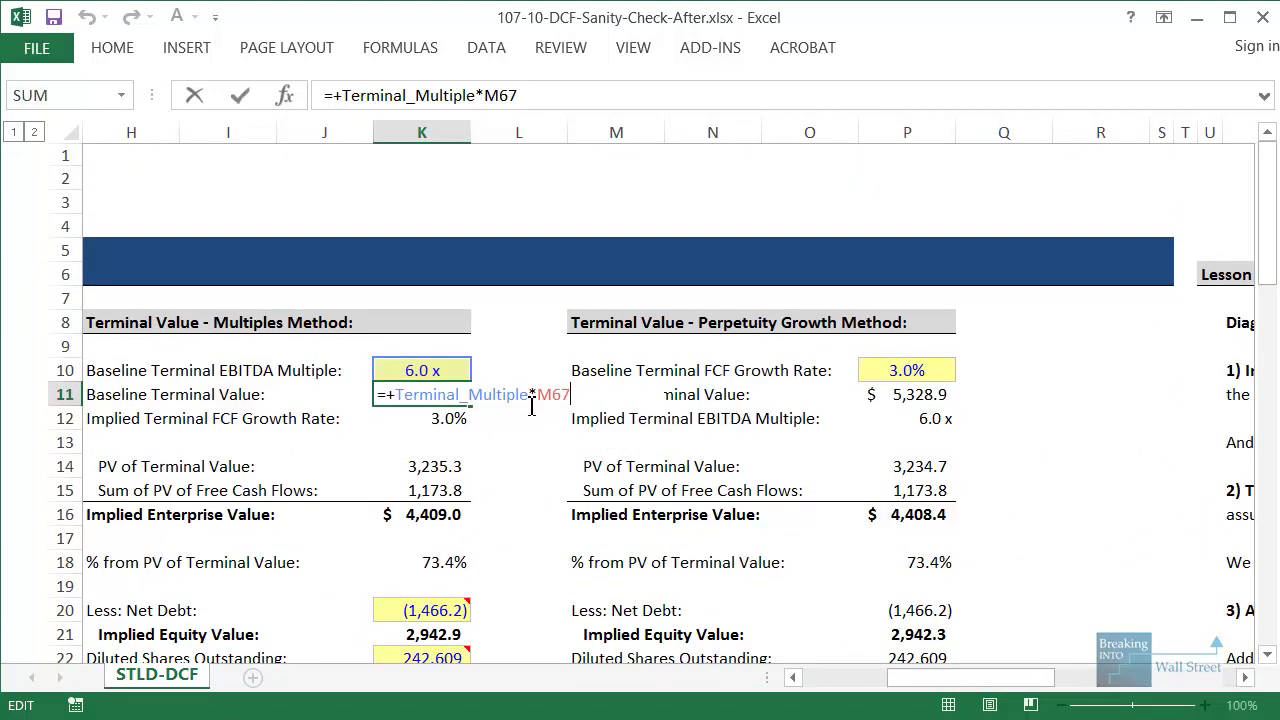
{"action": "scroll", "coordinate": [600, 405], "scroll_direction": "down", "scroll_amount": 2}
{"action": "key", "text": "BackSpace"}
{"action": "type", "text": "R"}
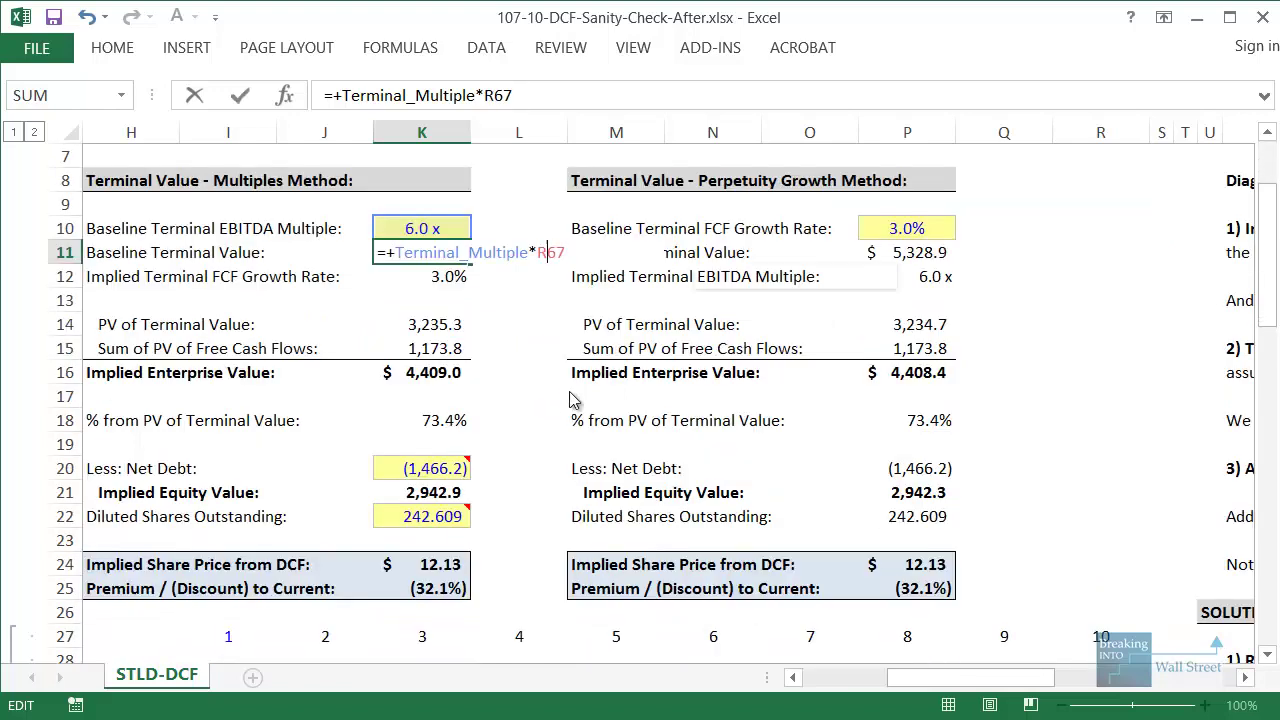
{"action": "key", "text": "ctrl+Return"}
- Change the Implied Terminal FCF Growth Rate in K12 to use Year 10 free cash flow: =(K11*Discount_Rate-R64)/(R64+K11)
{"action": "key", "text": "Down"}
{"action": "key", "text": "F2"}
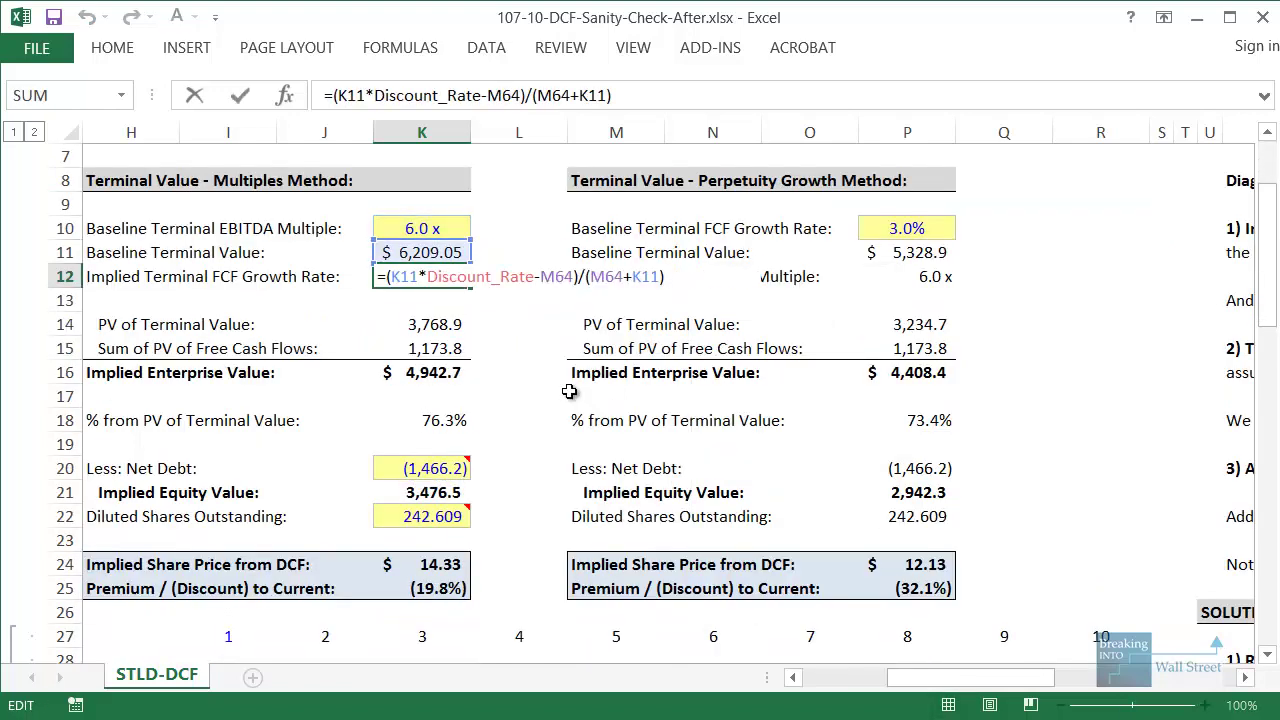
{"action": "key", "text": "BackSpace"}
{"action": "type", "text": "Rate-"}
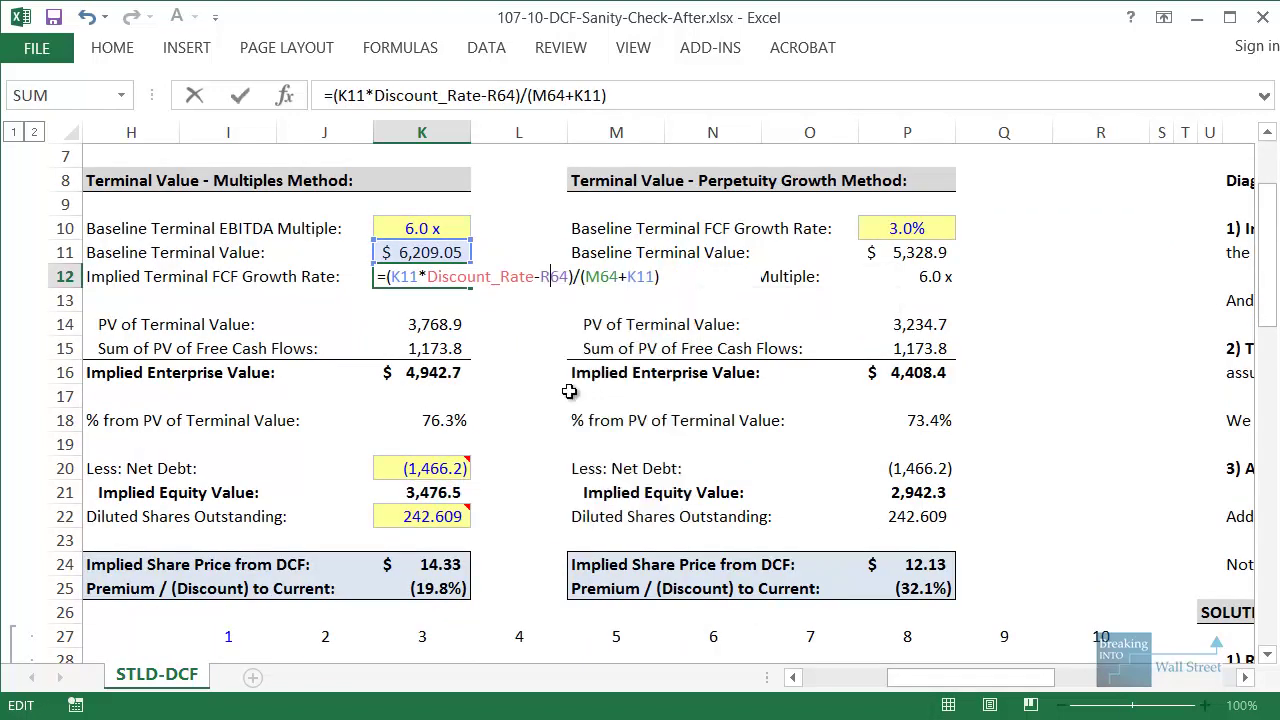
{"action": "type", "text": "R"}
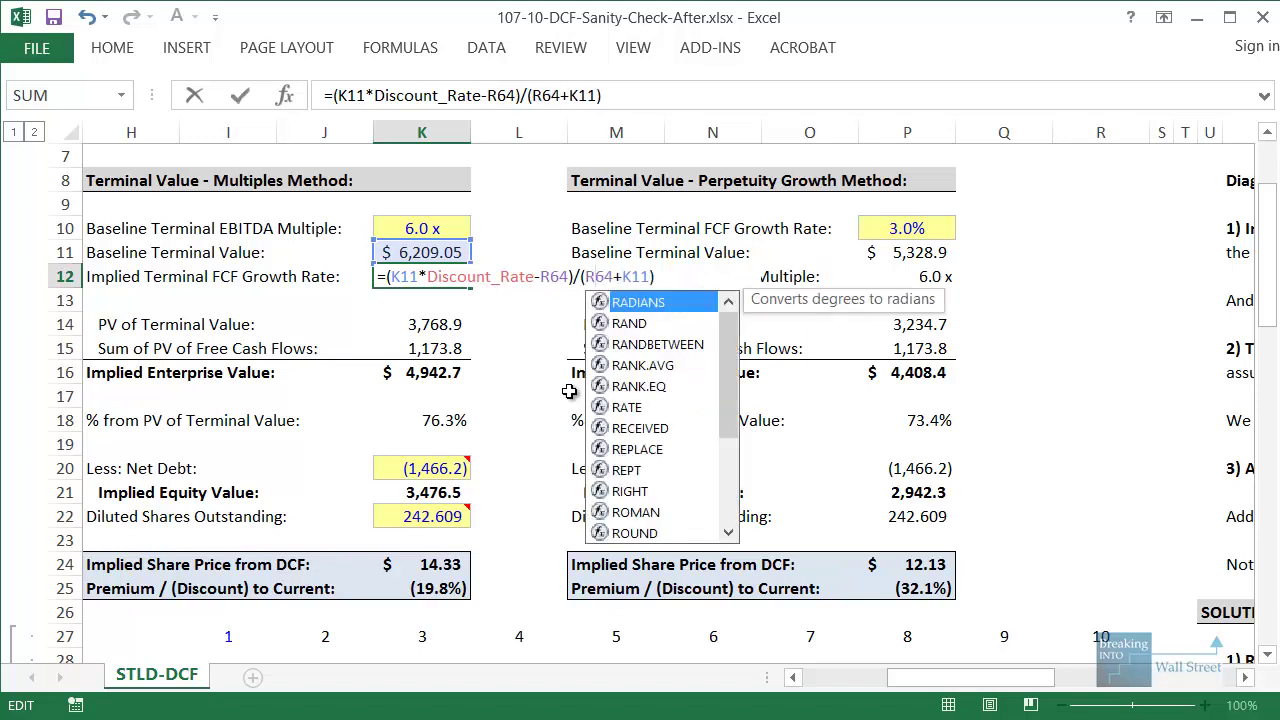
{"action": "key", "text": "Escape"}
{"action": "key", "text": "ctrl+Return"}
{"action": "key", "text": "Right"}
{"action": "key", "text": "Left"}
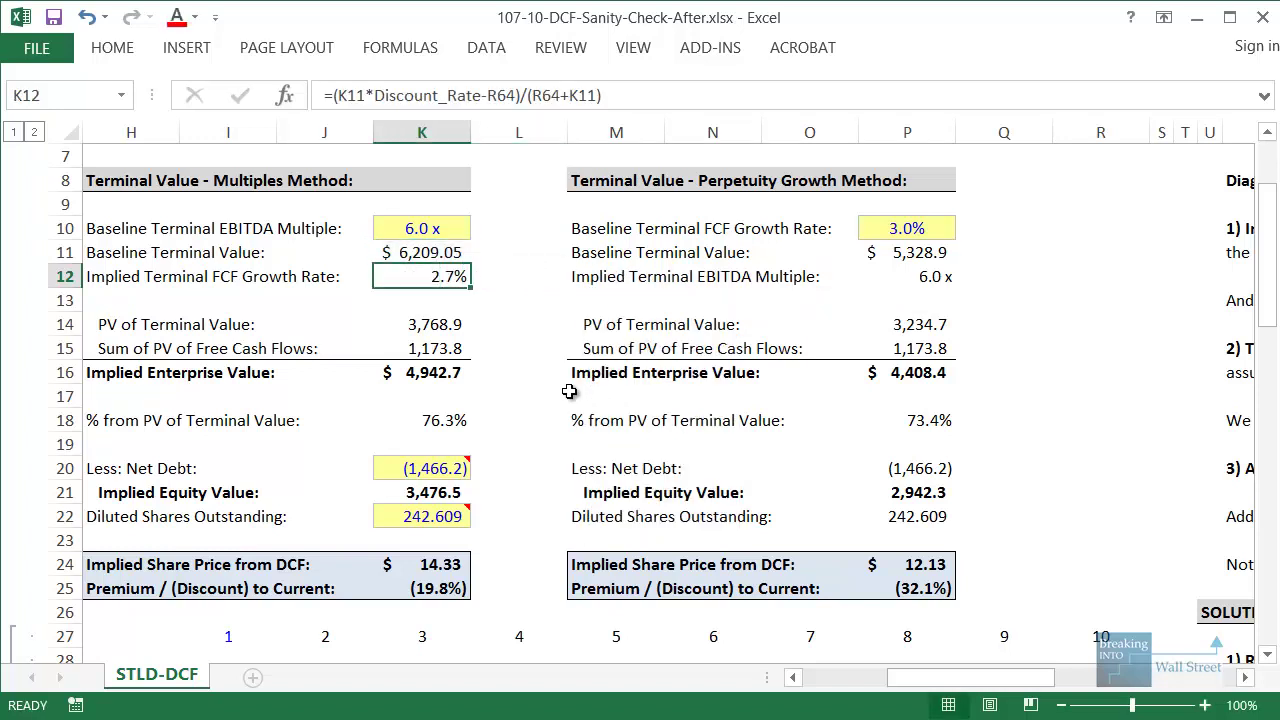
{"action": "key", "text": "F2"}
{"action": "key", "text": "Escape"}
- Point the Perpetuity Growth Baseline Terminal Value in P11 to Year 10 free cash flow: =+R64*(1+Terminal_Growth_Rate)/(Discount_Rate-Terminal_Growth_Rate)
{"action": "key", "text": "Right"}
{"action": "key", "text": "Right"}
{"action": "key", "text": "Right"}
{"action": "key", "text": "Right"}
{"action": "key", "text": "Right"}
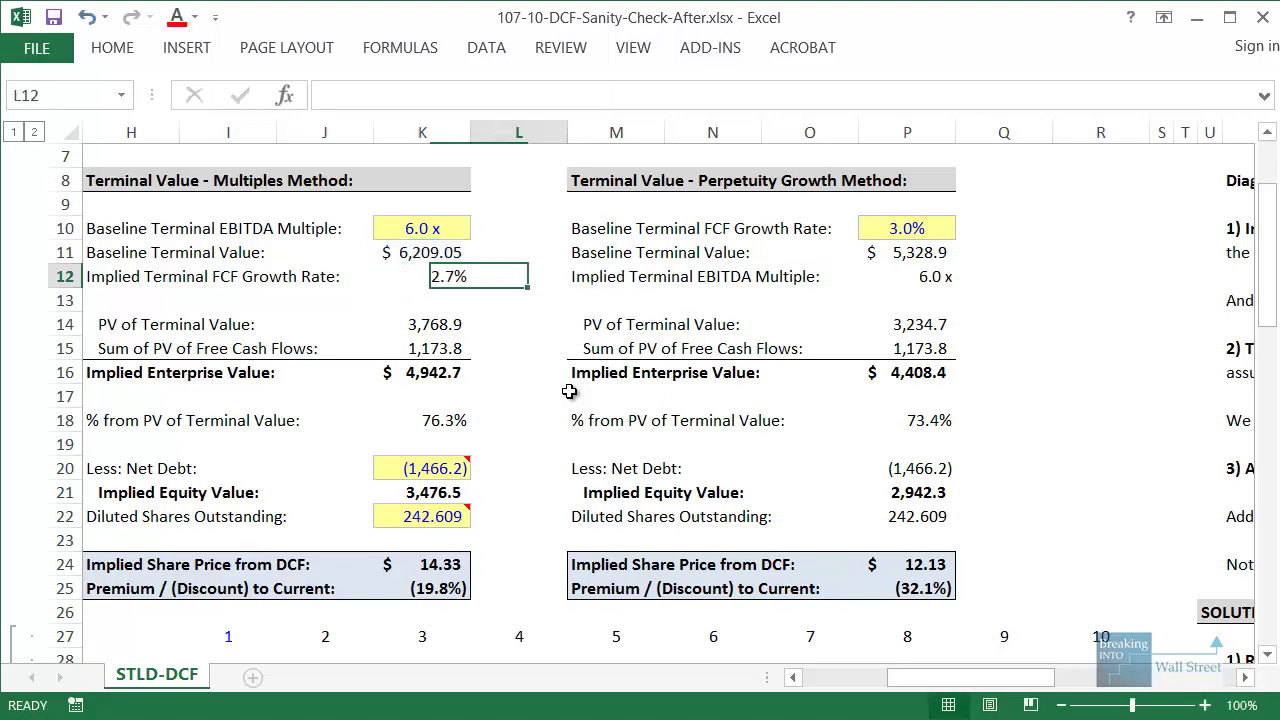
{"action": "key", "text": "Up"}
{"action": "key", "text": "Up"}
{"action": "key", "text": "Down"}
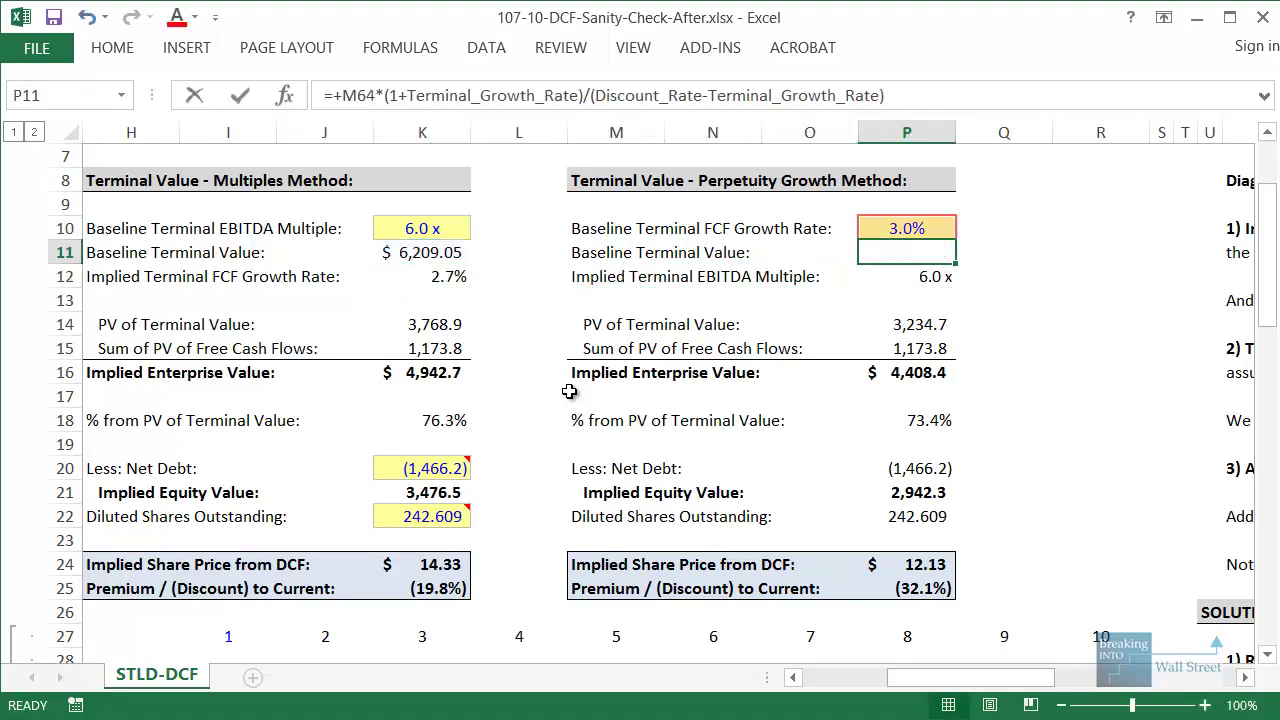
{"action": "key", "text": "F2"}
{"action": "key", "text": "BackSpace"}
{"action": "type", "text": "R"}
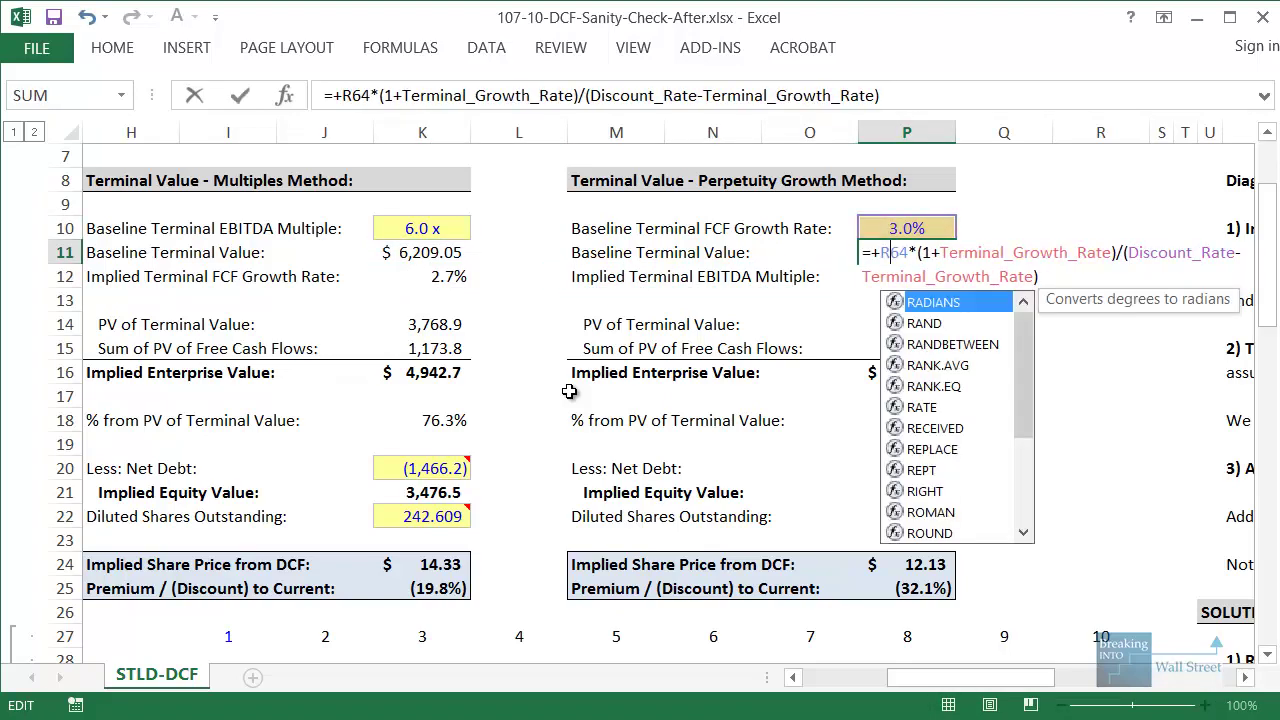
{"action": "key", "text": "ctrl+Return"}
- Change the Implied Terminal EBITDA Multiple in P12 to use Year 10 EBITDA with the formula =+P11/R67
{"action": "key", "text": "Down"}
{"action": "key", "text": "F2"}
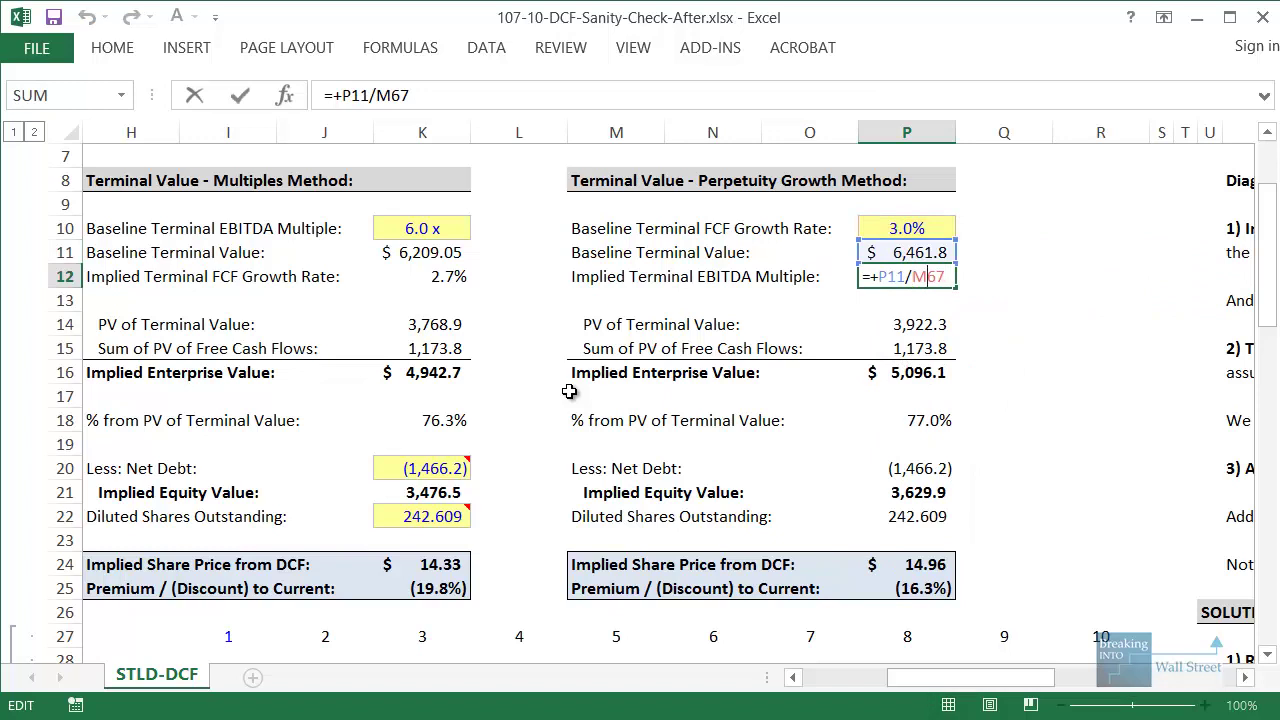
{"action": "key", "text": "Left"}
{"action": "key", "text": "Left"}
{"action": "key", "text": "BackSpace"}
{"action": "type", "text": "R"}
{"action": "key", "text": "ctrl+Return"}
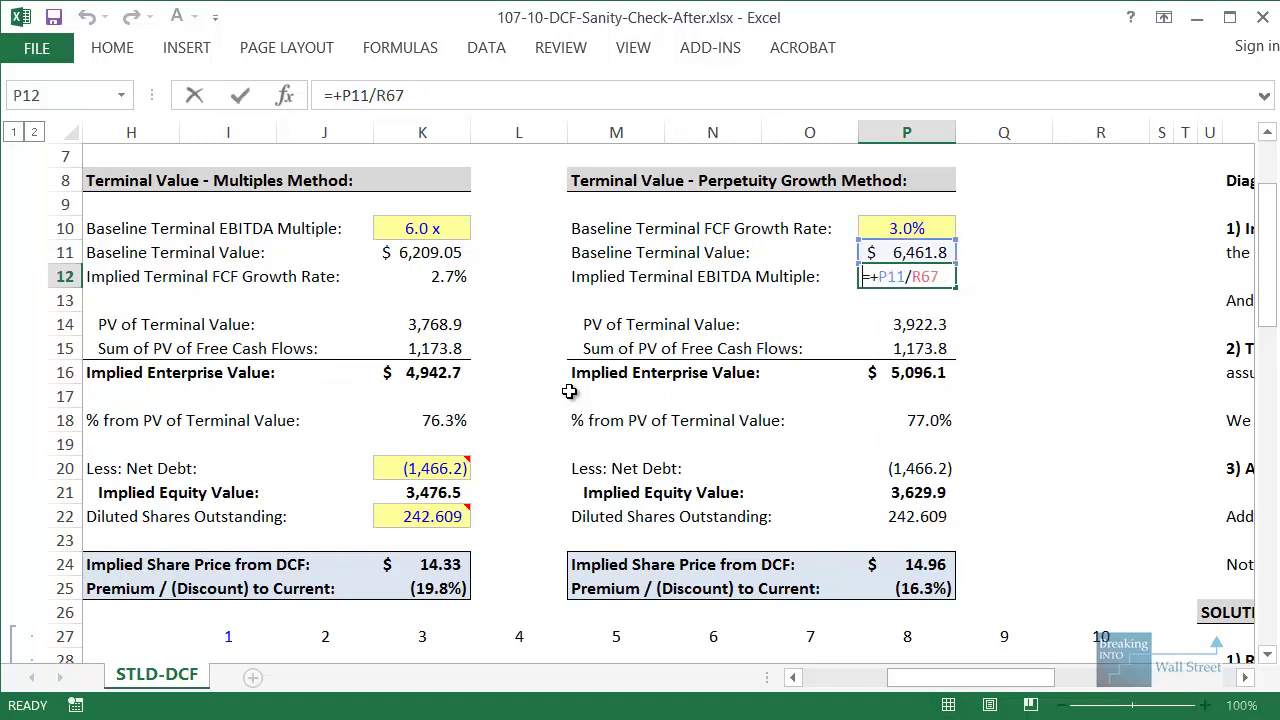
- Set the Baseline Terminal FCF Growth Rate in P10 to 2.7%
{"action": "key", "text": "Left"}
{"action": "key", "text": "Left"}
{"action": "key", "text": "Right"}
{"action": "key", "text": "Right"}
{"action": "key", "text": "Up"}
{"action": "key", "text": "Up"}
{"action": "type", "text": "2."}
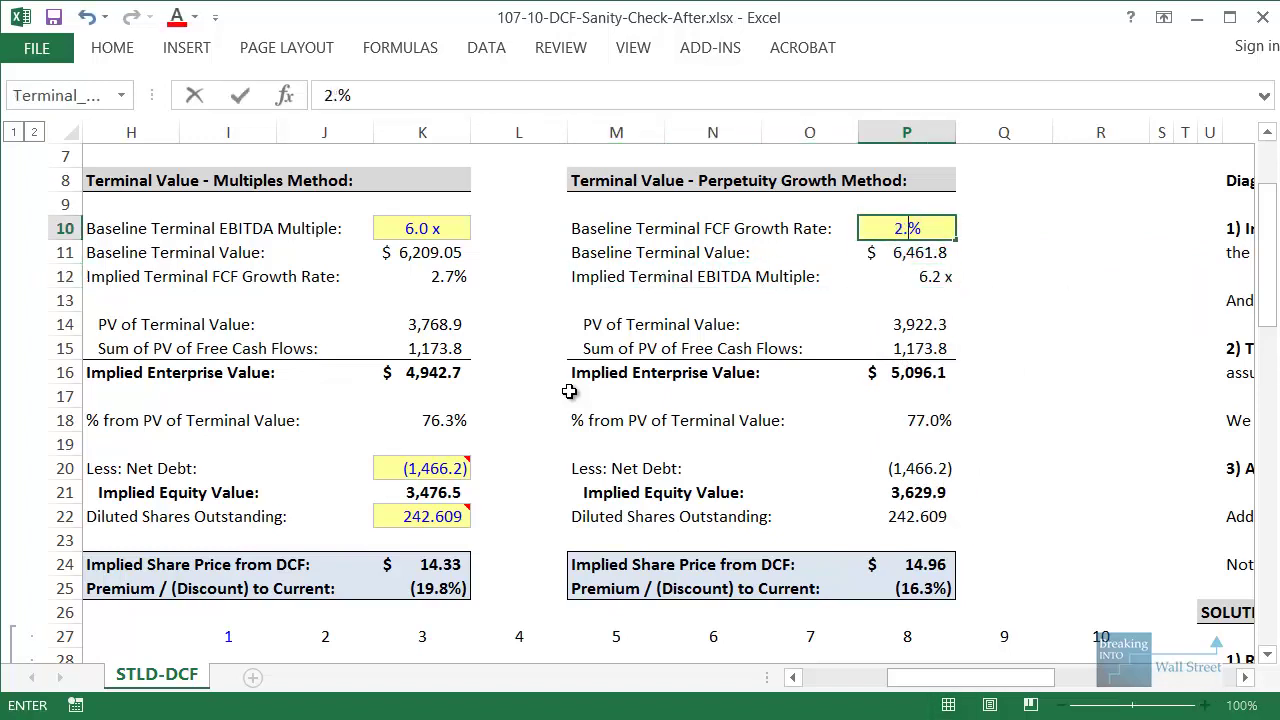
{"action": "type", "text": "7"}
{"action": "key", "text": "Return"}
- Discount the Multiples Method PV of Terminal Value in K14 by the Year 10 period: =K11/((1+Discount_Rate)^$R$27)
{"action": "key", "text": "Down"}
{"action": "key", "text": "Down"}
{"action": "key", "text": "Down"}
{"action": "key", "text": "Left"}
{"action": "key", "text": "Left"}
{"action": "key", "text": "Left"}
{"action": "key", "text": "Left"}
{"action": "key", "text": "Left"}
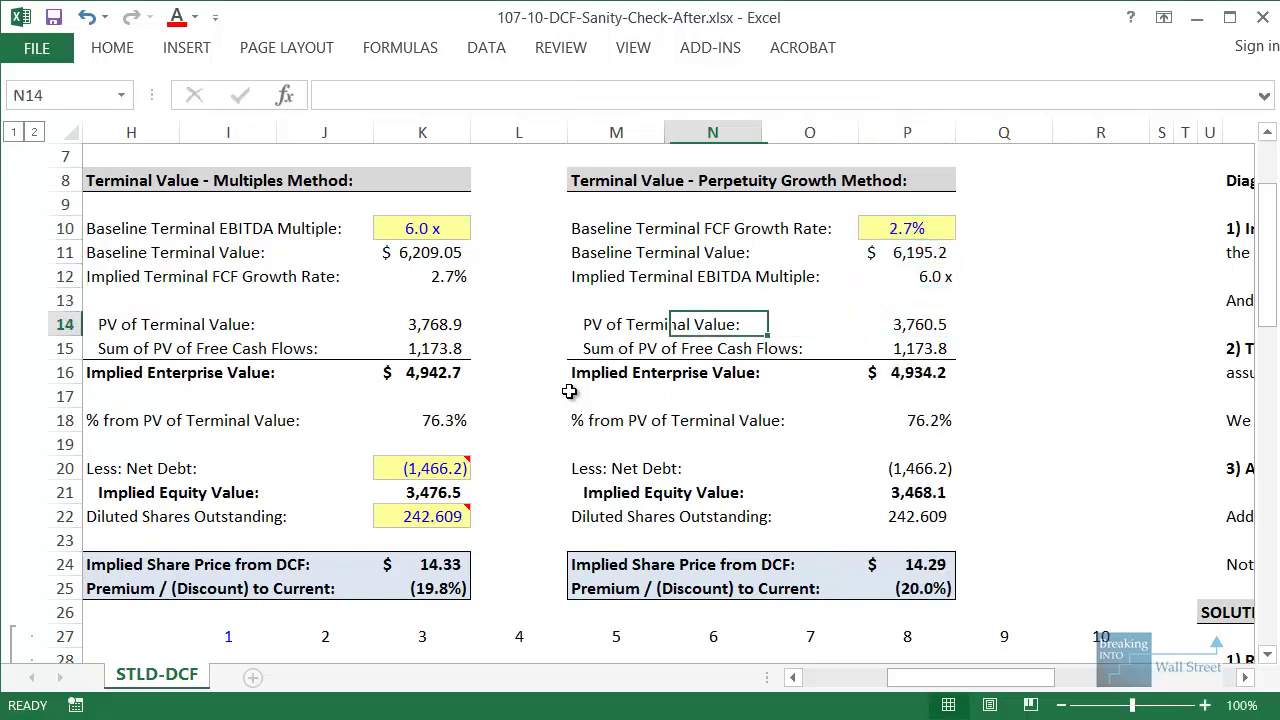
{"action": "key", "text": "F2"}
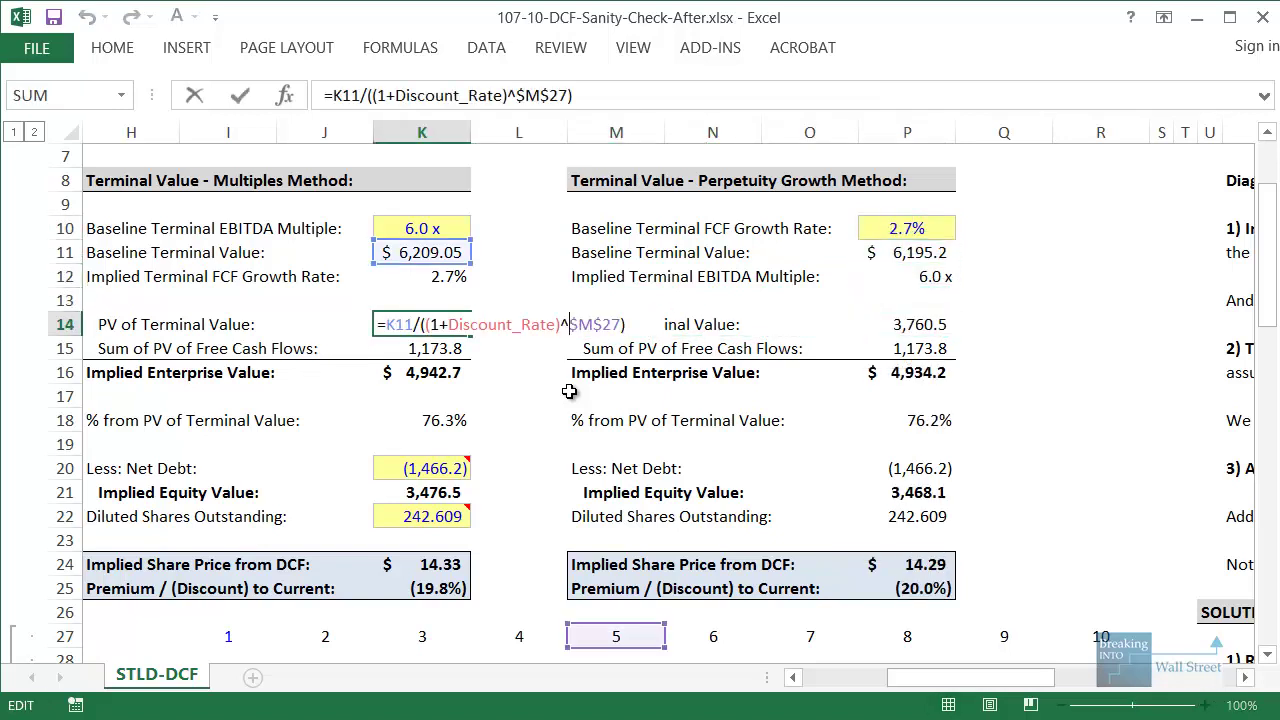
{"action": "key", "text": "Right"}
{"action": "key", "text": "Right"}
{"action": "key", "text": "Right"}
{"action": "key", "text": "Right"}
{"action": "key", "text": "Right"}
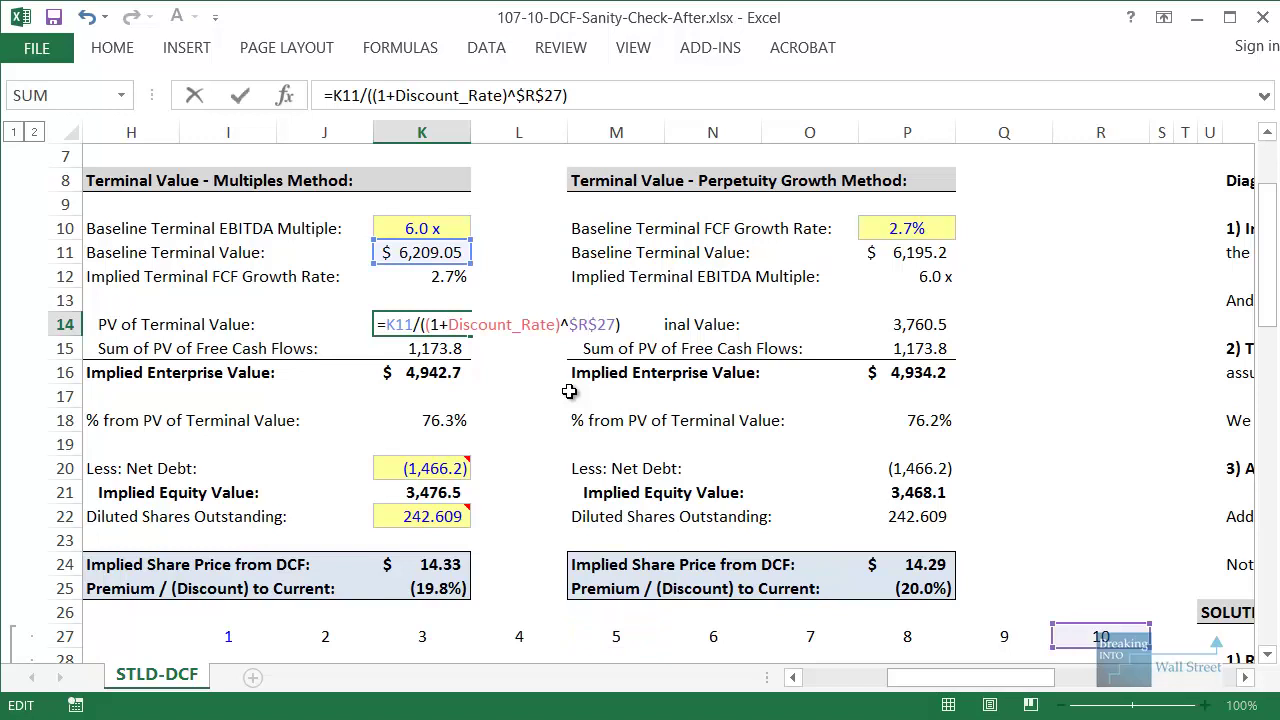
{"action": "key", "text": "ctrl+Return"}
- Discount the Perpetuity Growth PV of Terminal Value in P14 by the Year 10 period: =P11/((1+Discount_Rate)^$R$27)
{"action": "key", "text": "Right"}
{"action": "key", "text": "Right"}
{"action": "key", "text": "Right"}
{"action": "key", "text": "Right"}
{"action": "key", "text": "Right"}
{"action": "key", "text": "F2"}
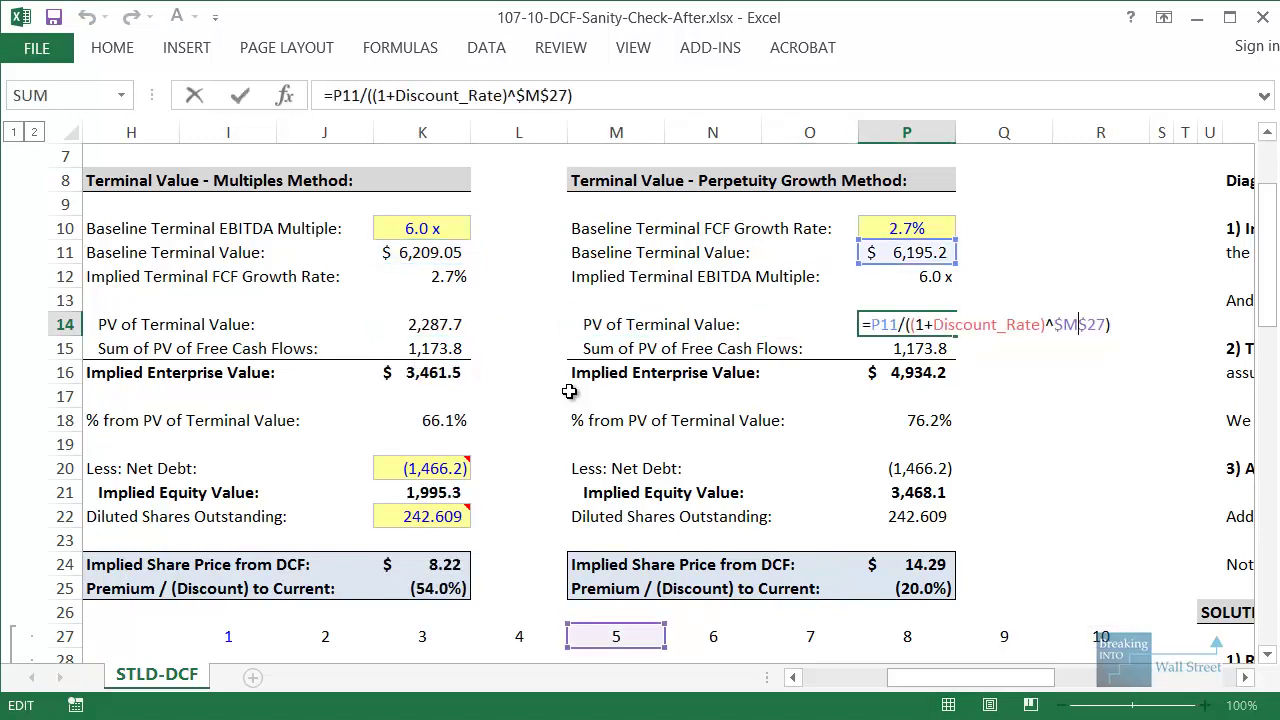
{"action": "key", "text": "Right"}
{"action": "key", "text": "Right"}
{"action": "key", "text": "Right"}
{"action": "key", "text": "Right"}
{"action": "key", "text": "Right"}
{"action": "key", "text": "ctrl+Return"}
- Extend the Perpetuity Growth Sum of PV of Free Cash Flows in P15 through Year 10: =NPV(Discount_Rate,$I$64:$R$64)
{"action": "key", "text": "Down"}
{"action": "key", "text": "F2"}
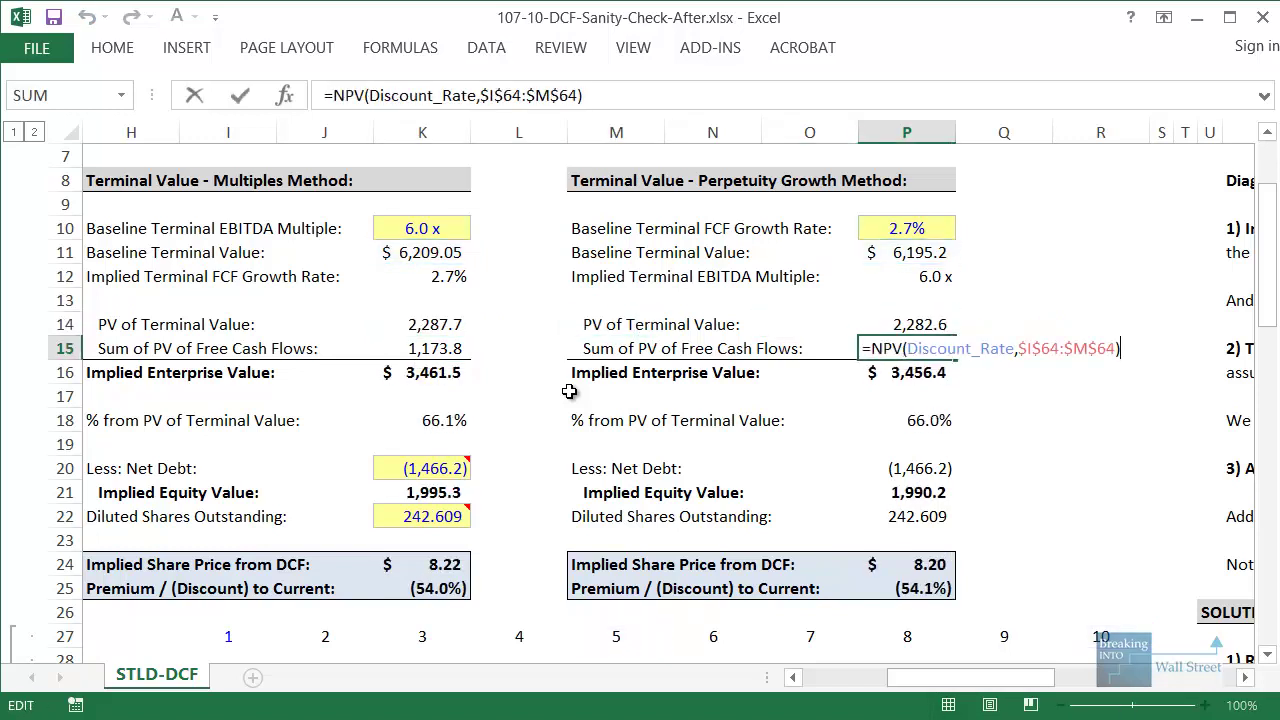
{"action": "key", "text": "Left"}
{"action": "key", "text": "Left"}
{"action": "key", "text": "Left"}
{"action": "key", "text": "Left"}
{"action": "key", "text": "Left"}
{"action": "key", "text": "Left"}
{"action": "type", "text": "R"}
{"action": "key", "text": "ctrl+Return"}
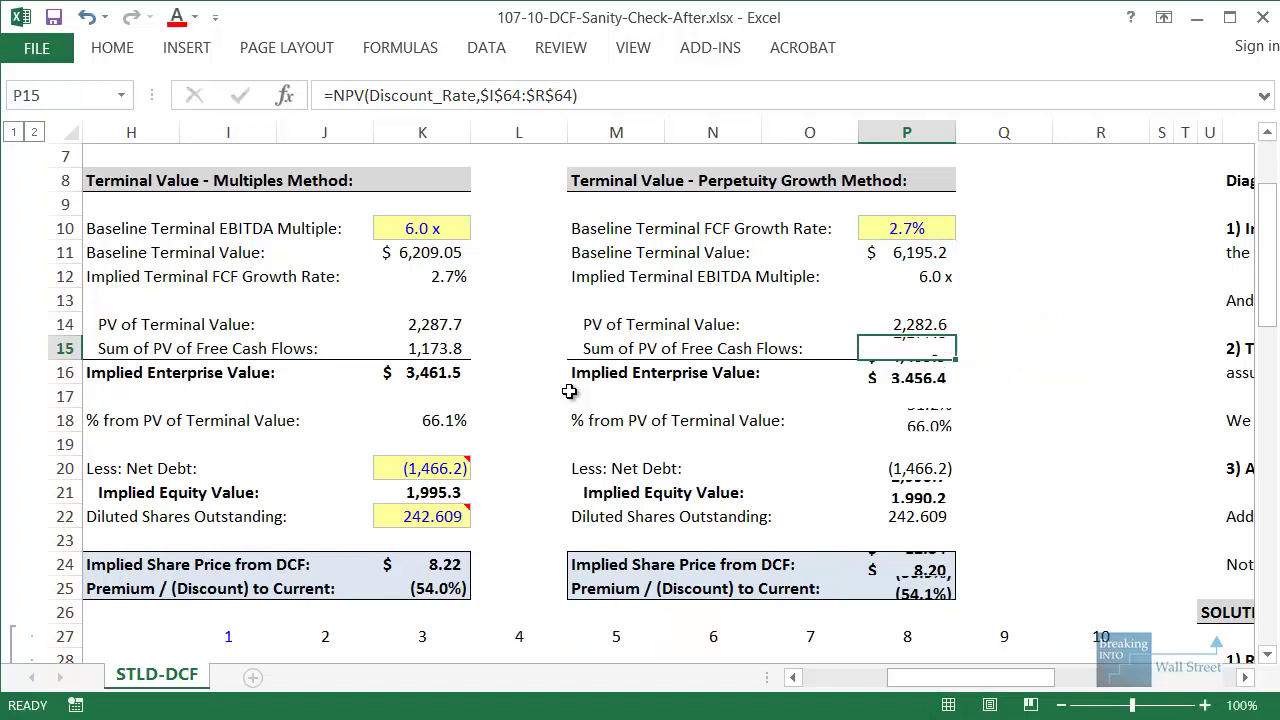
- Extend the Multiples Method Sum of PV of Free Cash Flows in K15 through Year 10: =NPV(Discount_Rate,$I$64:$R$64)
{"action": "key", "text": "Left"}
{"action": "key", "text": "Left"}
{"action": "key", "text": "Left"}
{"action": "key", "text": "F2"}
{"action": "key", "text": "Left"}
{"action": "key", "text": "Left"}
{"action": "key", "text": "Left"}
{"action": "key", "text": "Left"}
{"action": "key", "text": "Left"}
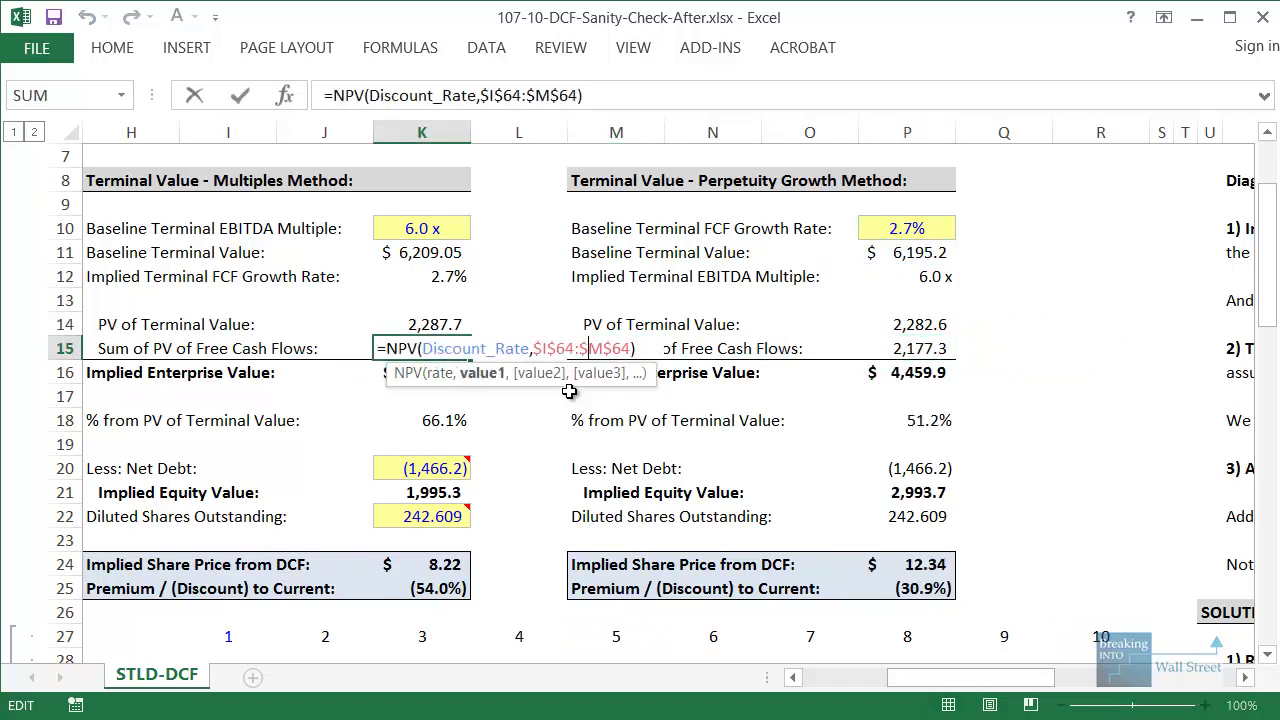
{"action": "type", "text": "R"}
{"action": "key", "text": "ctrl+Return"}
- Inspect the Multiples Method formulas for Implied Equity Value, Implied Share Price and Premium / (Discount) in column K
{"action": "key", "text": "Down"}
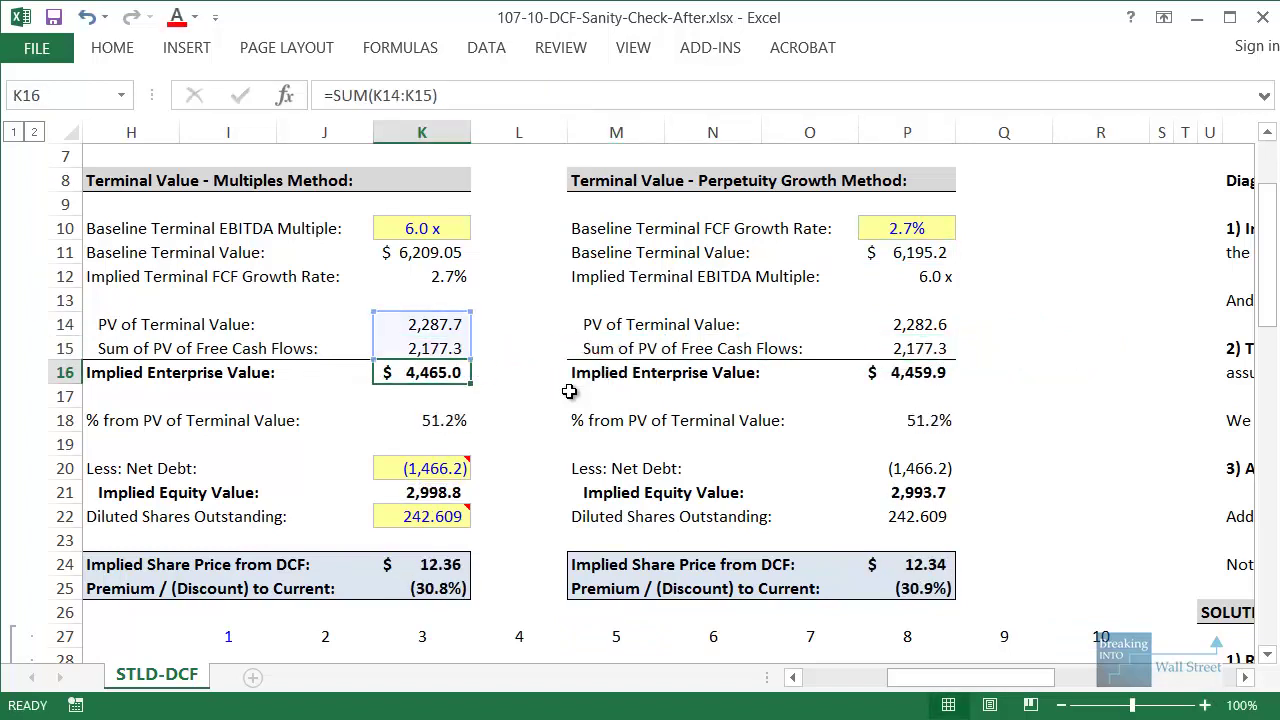
{"action": "key", "text": "Down"}
{"action": "key", "text": "Down"}
{"action": "key", "text": "Down"}
{"action": "key", "text": "Down"}
{"action": "key", "text": "Down"}
{"action": "key", "text": "F2"}
{"action": "key", "text": "Return"}
{"action": "key", "text": "Down"}
{"action": "key", "text": "Down"}
{"action": "key", "text": "F2"}
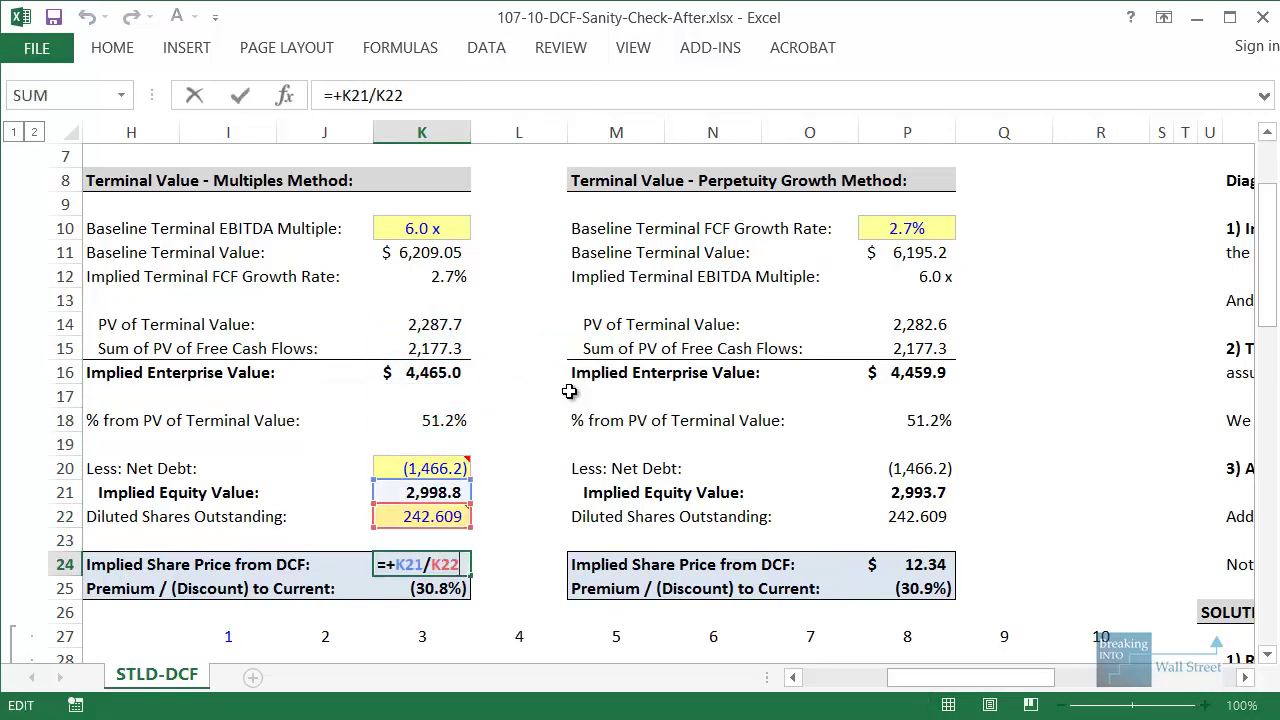
{"action": "key", "text": "Return"}
{"action": "key", "text": "F2"}
- Inspect the Perpetuity Growth formulas for share price, equity value, net debt and % from PV of Terminal Value in column P
{"action": "key", "text": "Tab"}
{"action": "key", "text": "Tab"}
{"action": "key", "text": "Right"}
{"action": "key", "text": "Up"}
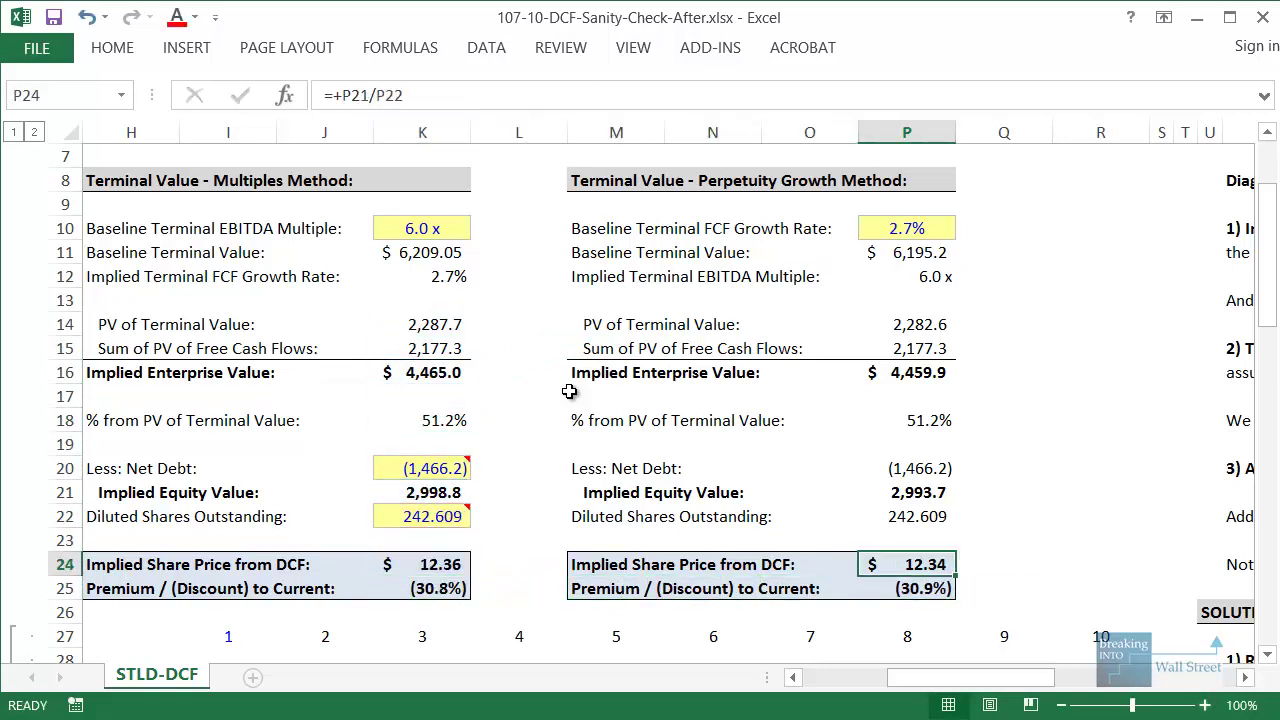
{"action": "key", "text": "F2"}
{"action": "key", "text": "Return"}
{"action": "key", "text": "Up"}
{"action": "key", "text": "Up"}
{"action": "key", "text": "Up"}
{"action": "key", "text": "Up"}
{"action": "key", "text": "F2"}
{"action": "key", "text": "Return"}
{"action": "key", "text": "Up"}
{"action": "key", "text": "Up"}
{"action": "key", "text": "F2"}
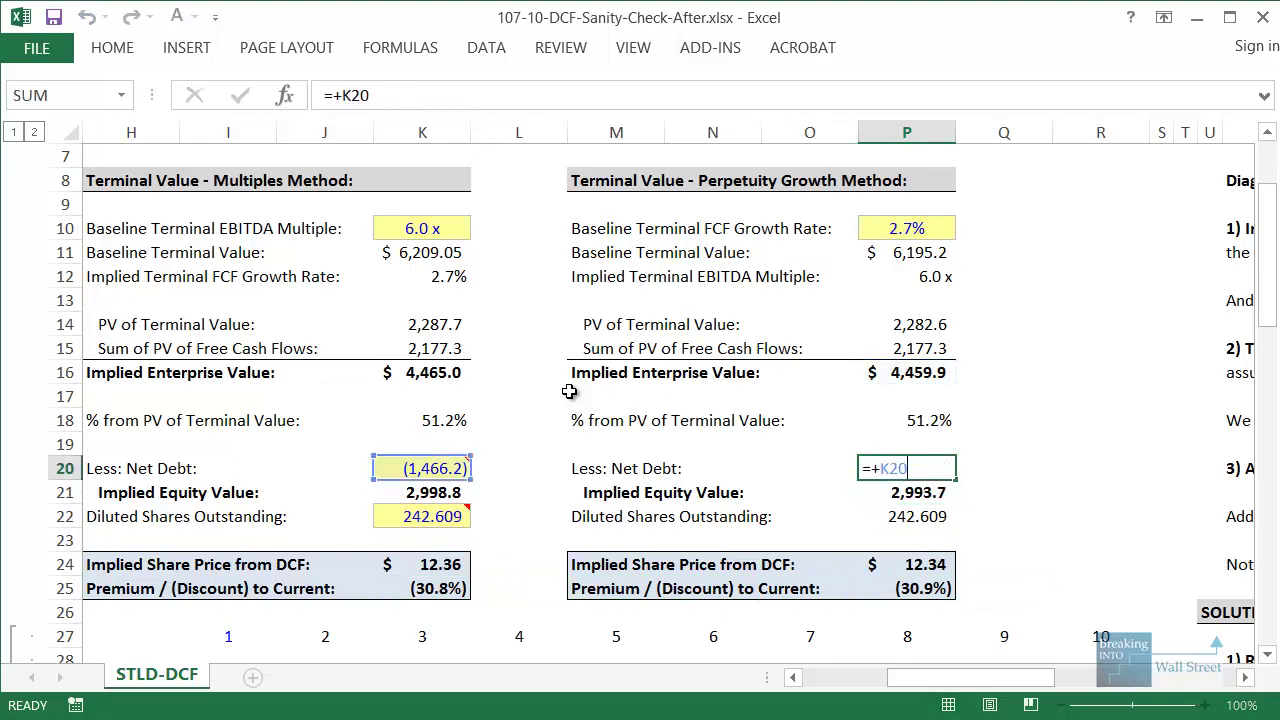
{"action": "key", "text": "Return"}
{"action": "key", "text": "F2"}
{"action": "key", "text": "Return"}
{"action": "key", "text": "Up"}
{"action": "key", "text": "Up"}
{"action": "key", "text": "Up"}
{"action": "key", "text": "Up"}
{"action": "key", "text": "F2"}
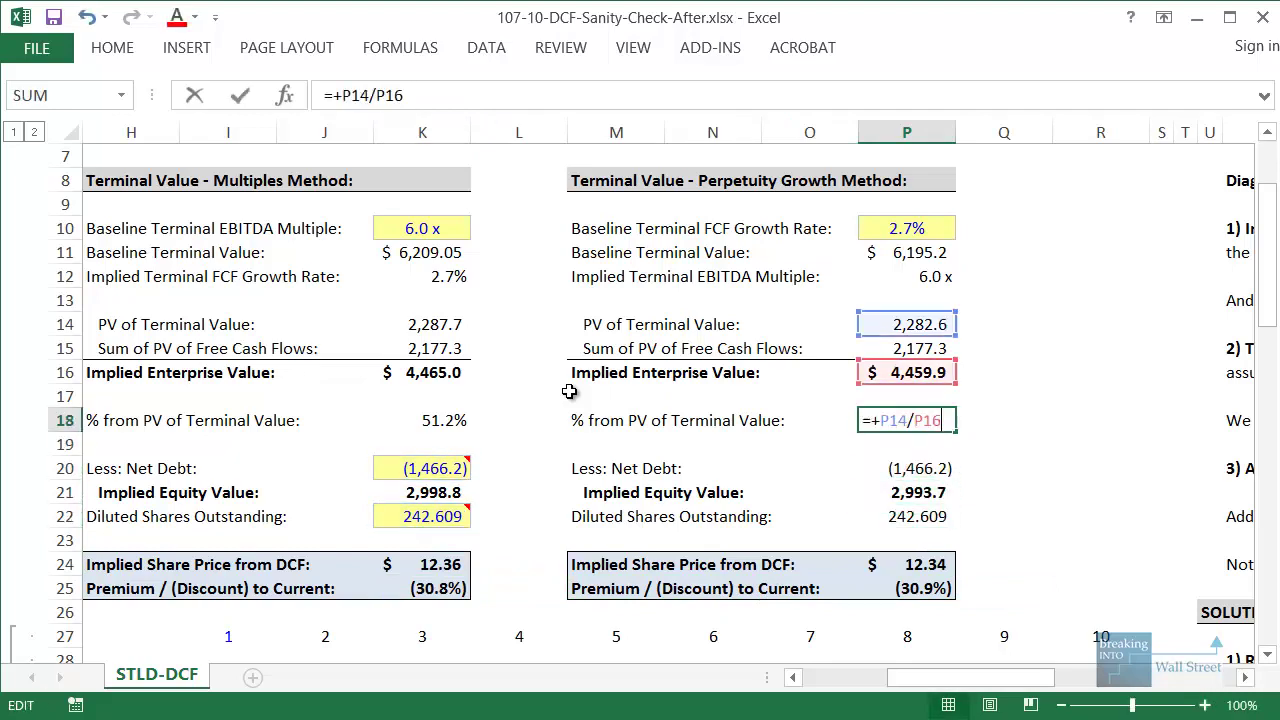
{"action": "key", "text": "Escape"}
- Trace the NPV formula in P15 to its free cash flow range in row 64, leaving the formula as it is
{"action": "key", "text": "Up"}
{"action": "key", "text": "Up"}
{"action": "key", "text": "Up"}
{"action": "key", "text": "F2"}
{"action": "scroll", "coordinate": [922, 497], "scroll_direction": "down", "scroll_amount": 8}
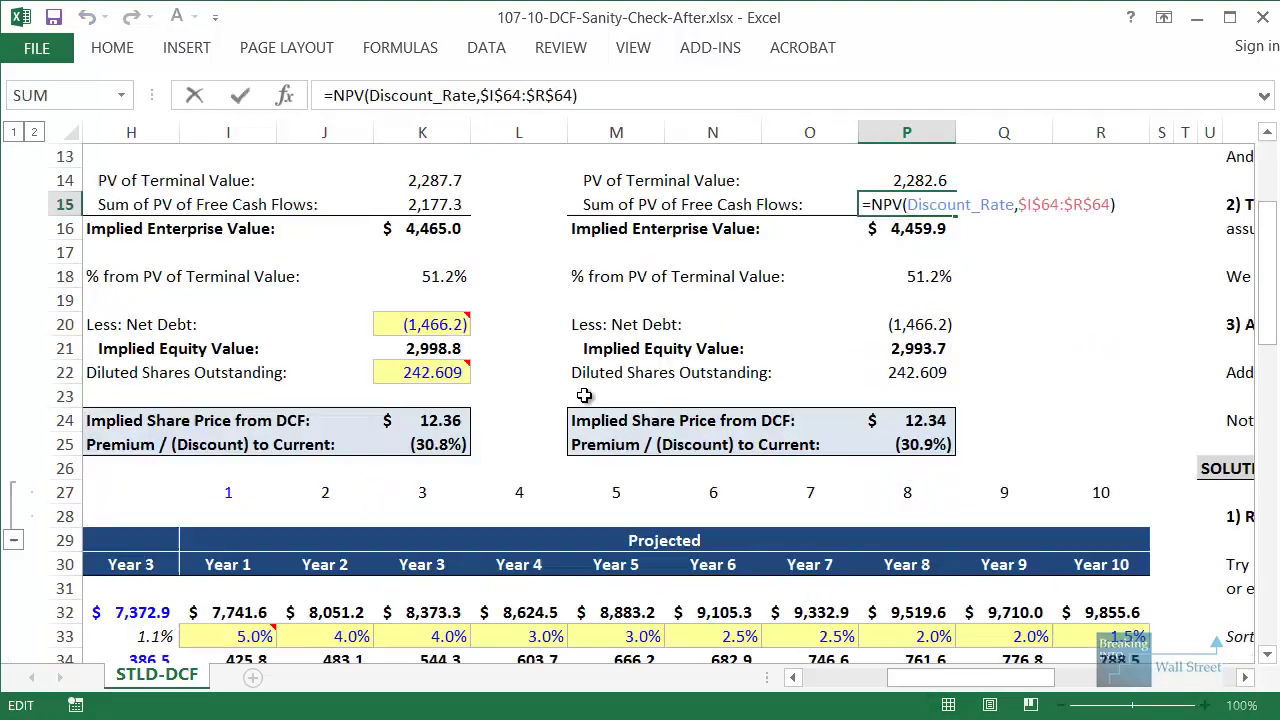
{"action": "scroll", "coordinate": [922, 497], "scroll_direction": "down", "scroll_amount": 6}
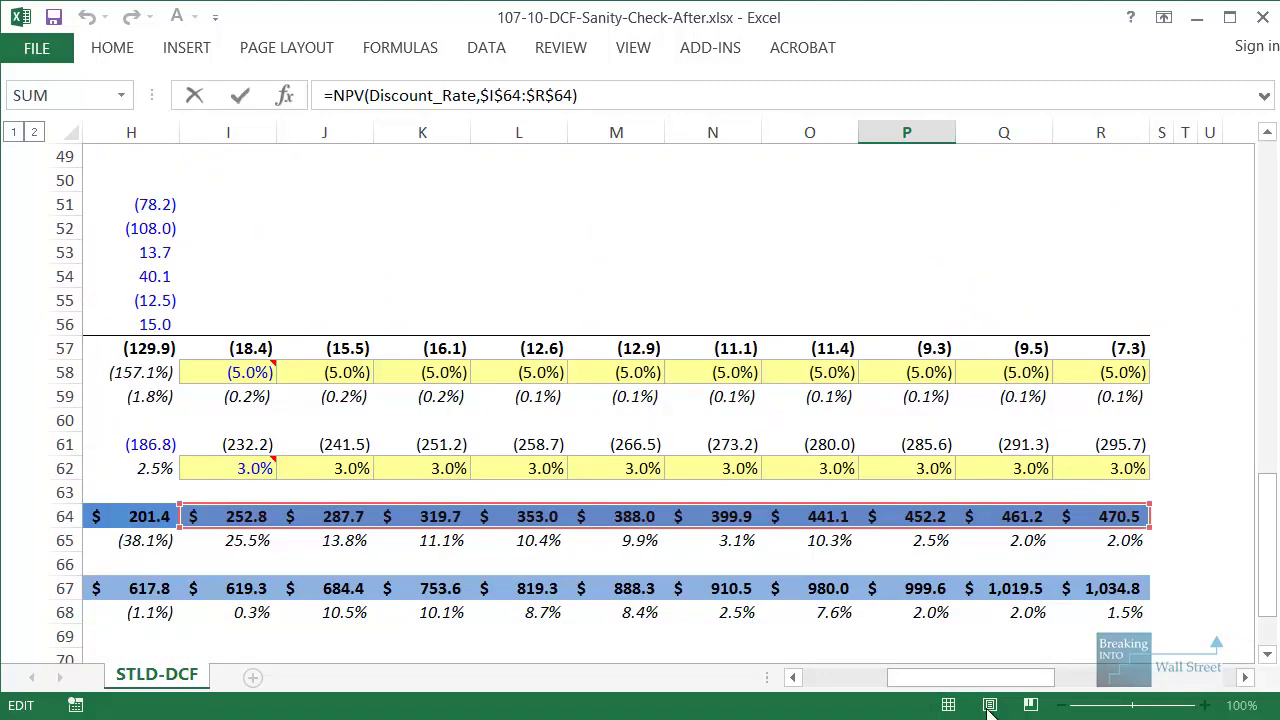
{"action": "mouse_move", "coordinate": [990, 678]}
{"action": "left_mouse_down"}
{"action": "mouse_move", "coordinate": [840, 700]}
{"action": "mouse_move", "coordinate": [986, 688]}
{"action": "left_mouse_up"}
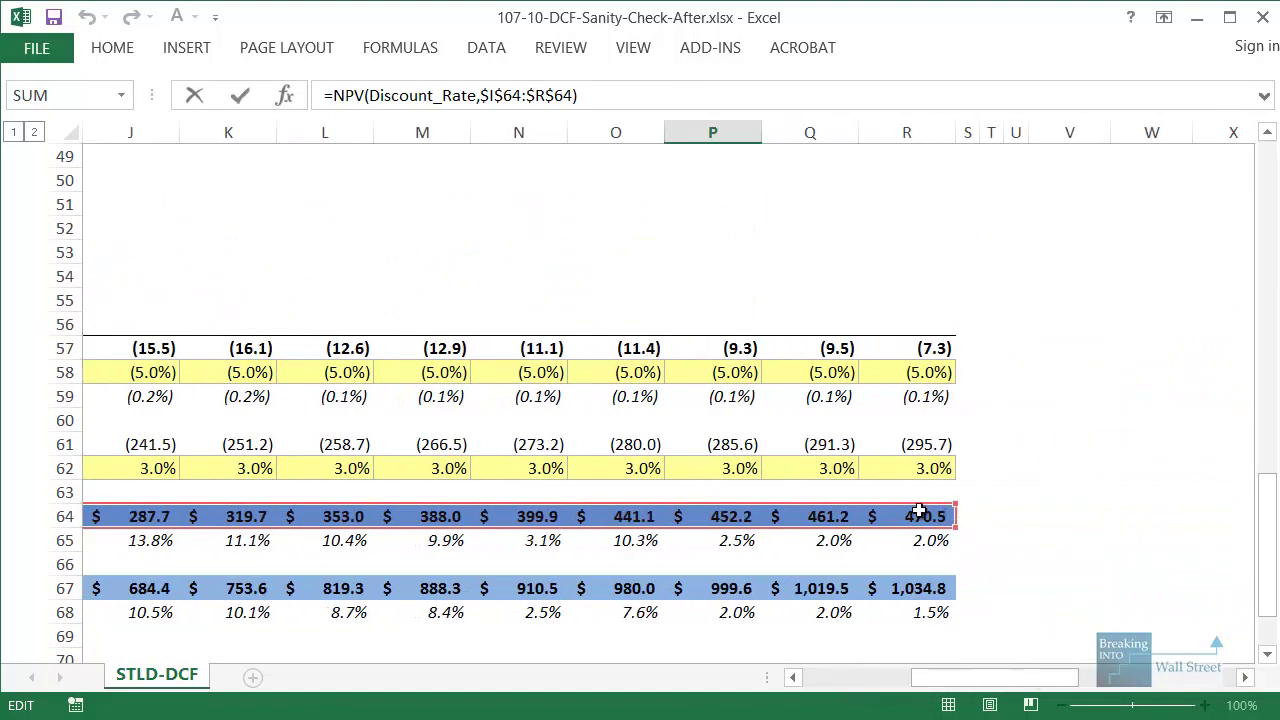
{"action": "scroll", "coordinate": [902, 511], "scroll_direction": "up", "scroll_amount": 5}
{"action": "scroll", "coordinate": [902, 511], "scroll_direction": "up", "scroll_amount": 10}
{"action": "key", "text": "Escape"}
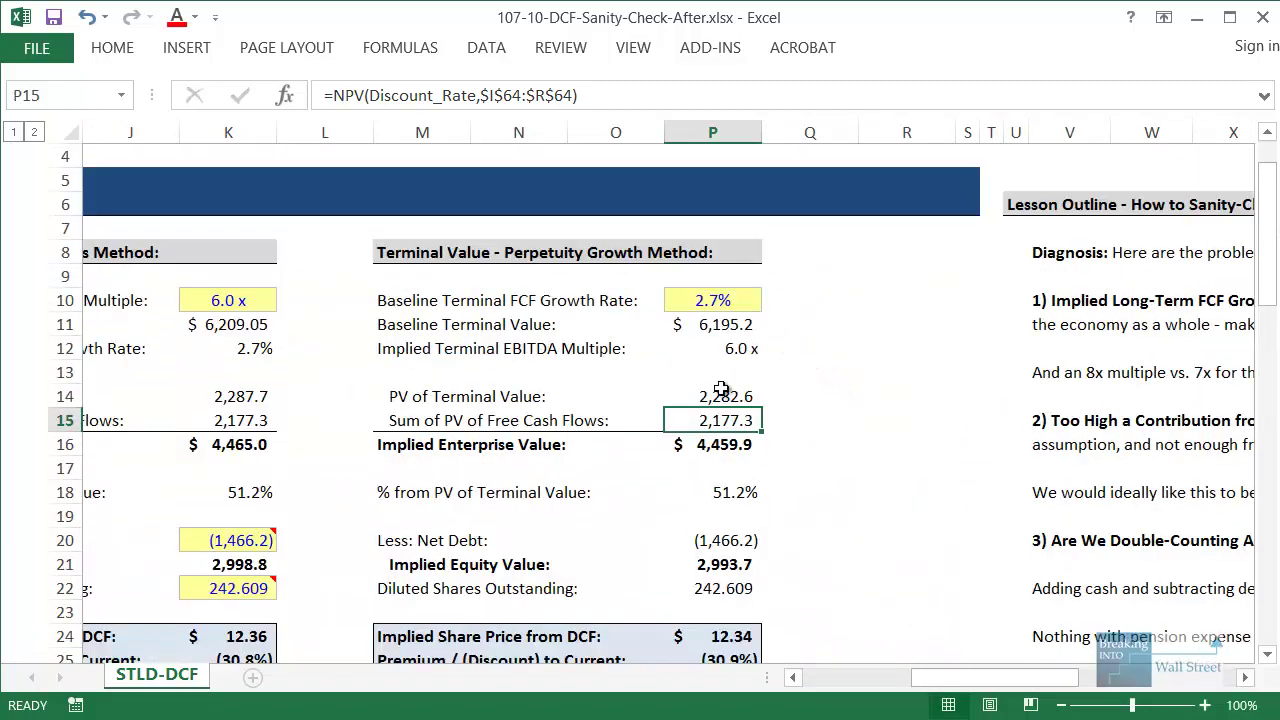
- Trace the discount period referenced by PV of Terminal Value in P14 and the free cash flow cell referenced by Baseline Terminal Value in P11
{"action": "left_click", "coordinate": [717, 399]}
{"action": "key", "text": "F2"}
{"action": "scroll", "coordinate": [700, 545], "scroll_direction": "down", "scroll_amount": 8}
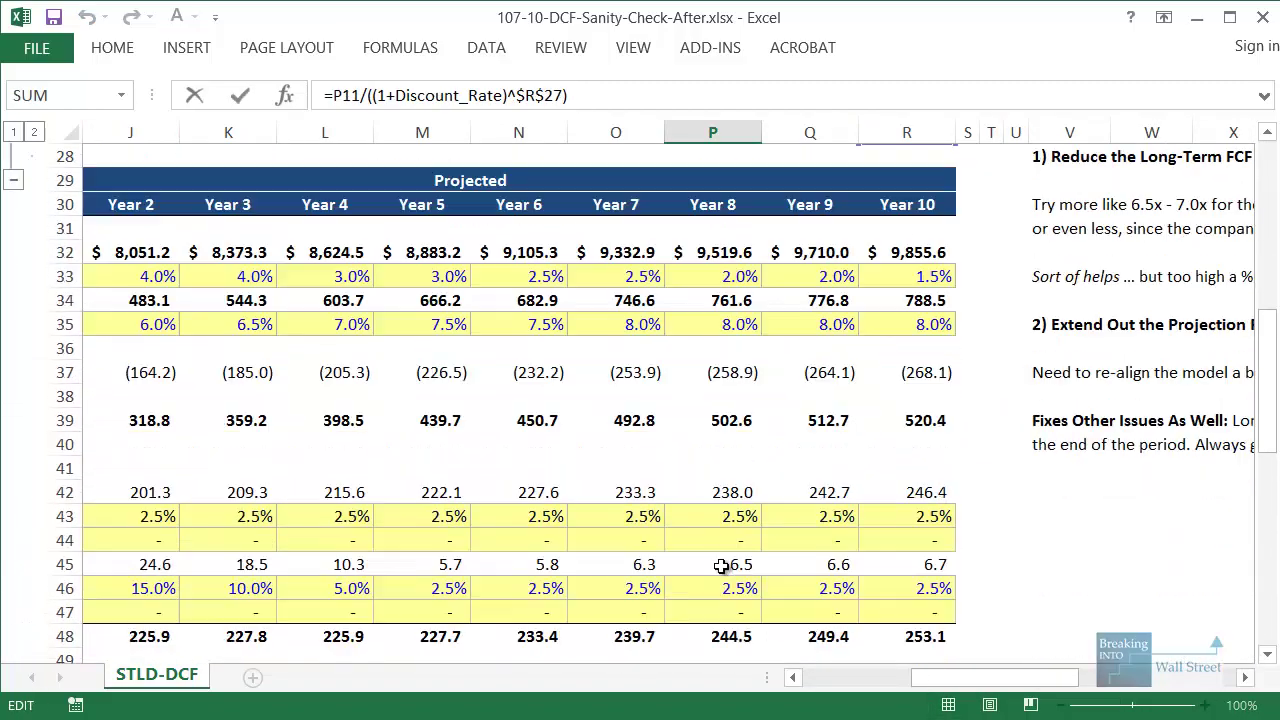
{"action": "scroll", "coordinate": [855, 450], "scroll_direction": "up", "scroll_amount": 2}
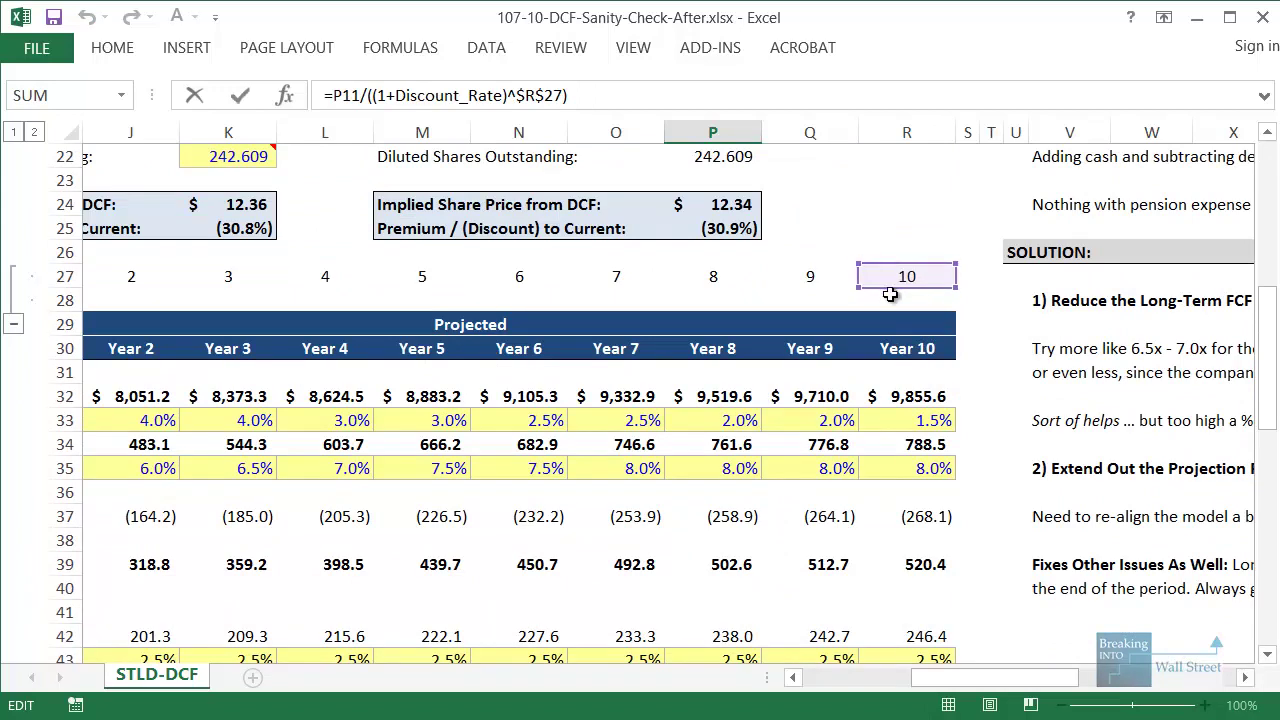
{"action": "scroll", "coordinate": [843, 550], "scroll_direction": "down", "scroll_amount": 11}
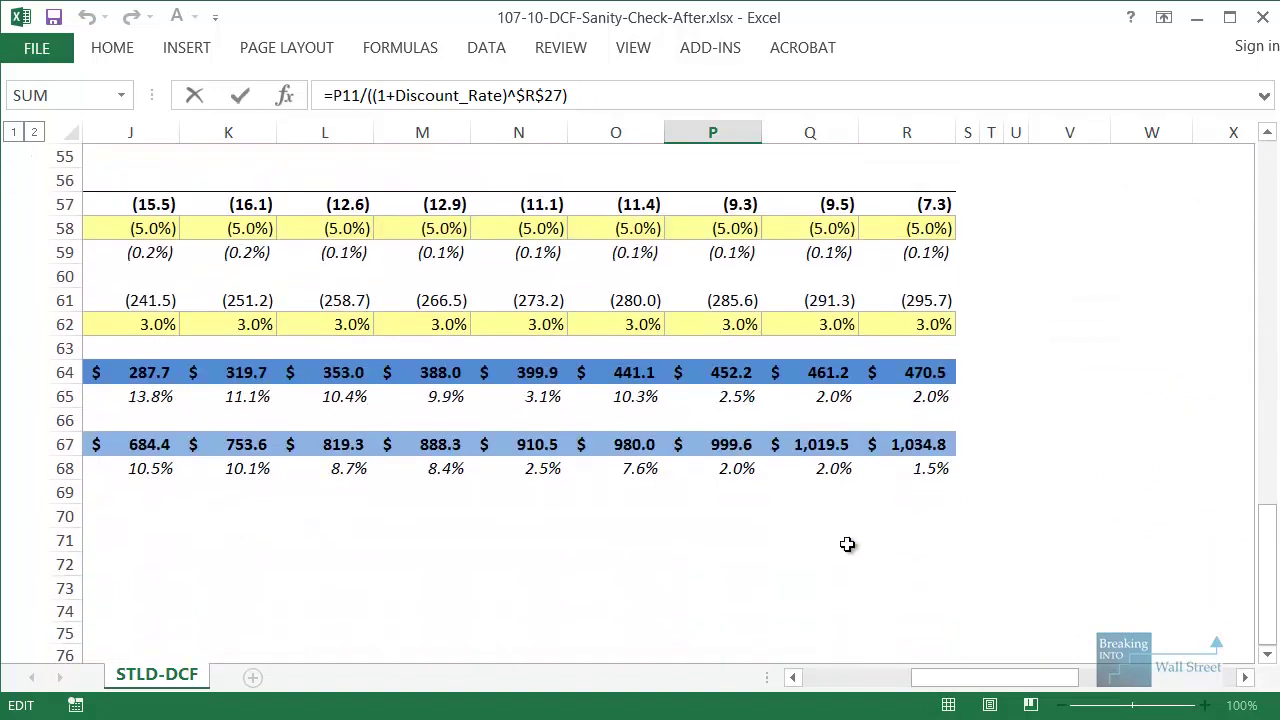
{"action": "scroll", "coordinate": [760, 480], "scroll_direction": "up", "scroll_amount": 18}
{"action": "left_click", "coordinate": [720, 390]}
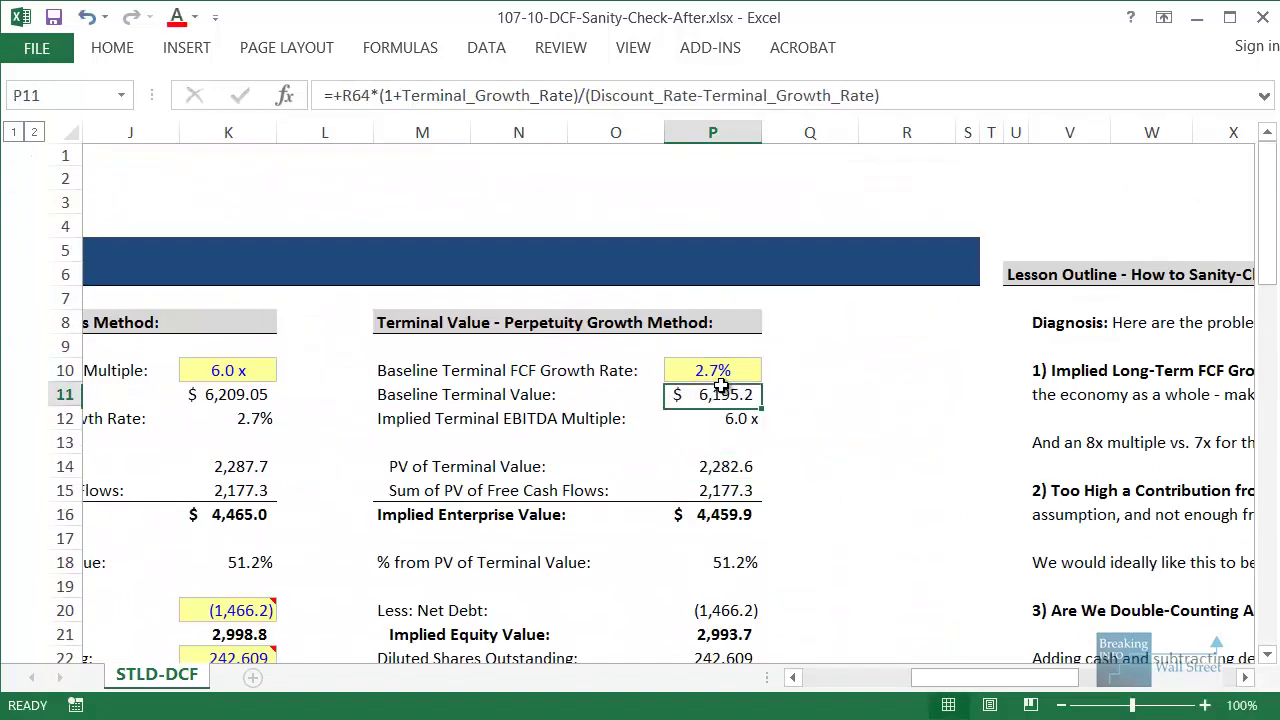
{"action": "key", "text": "F2"}
{"action": "scroll", "coordinate": [818, 548], "scroll_direction": "down", "scroll_amount": 11}
{"action": "scroll", "coordinate": [818, 548], "scroll_direction": "down", "scroll_amount": 6}
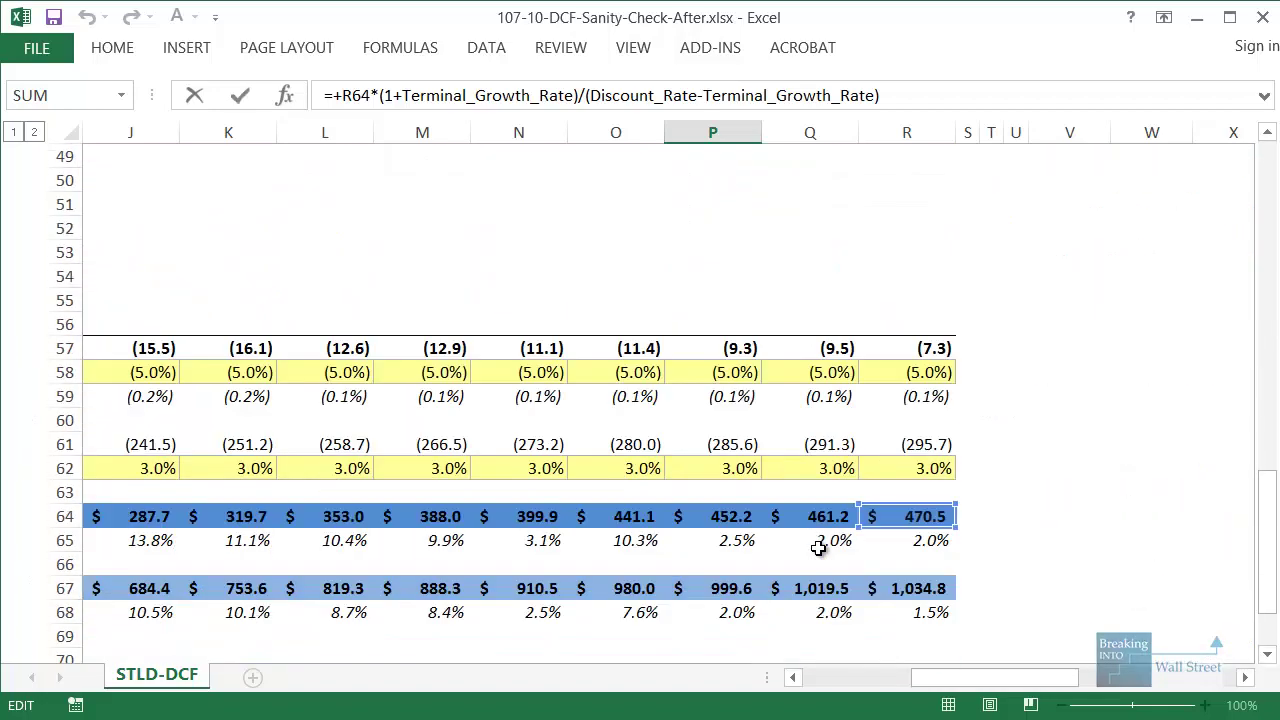
{"action": "key", "text": "ctrl+BackSpace"}
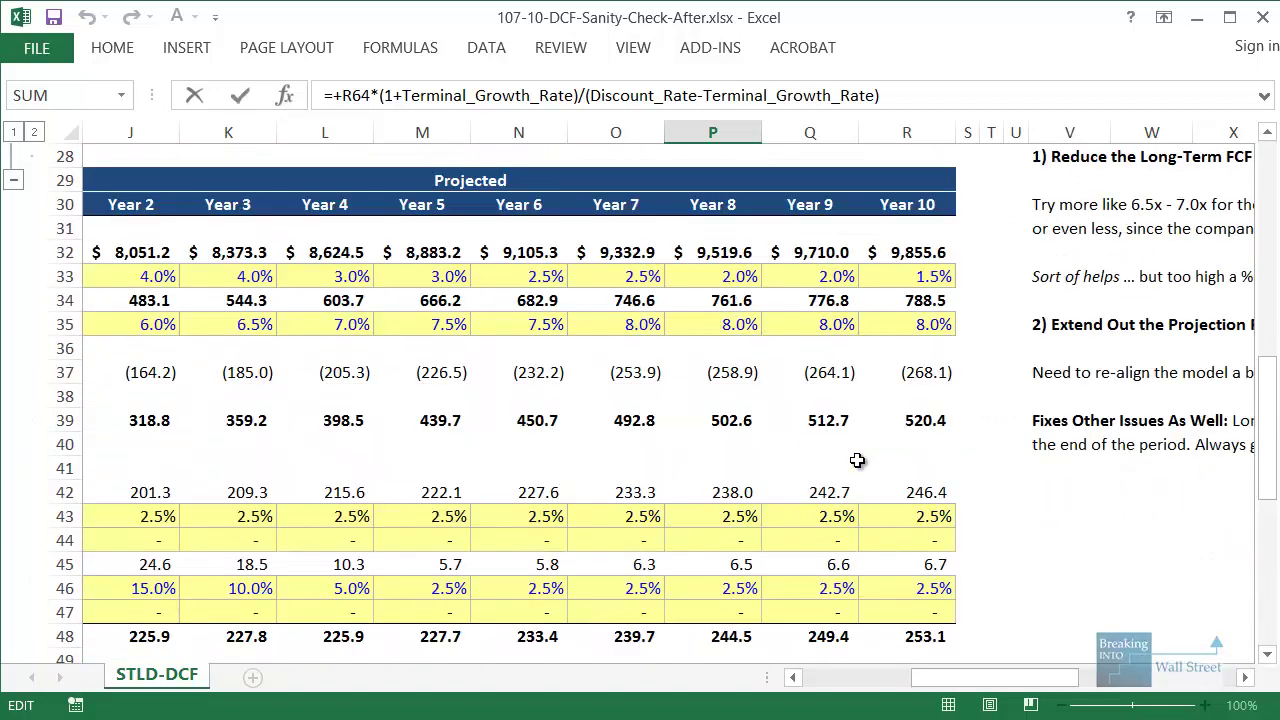
{"action": "key", "text": "Escape"}
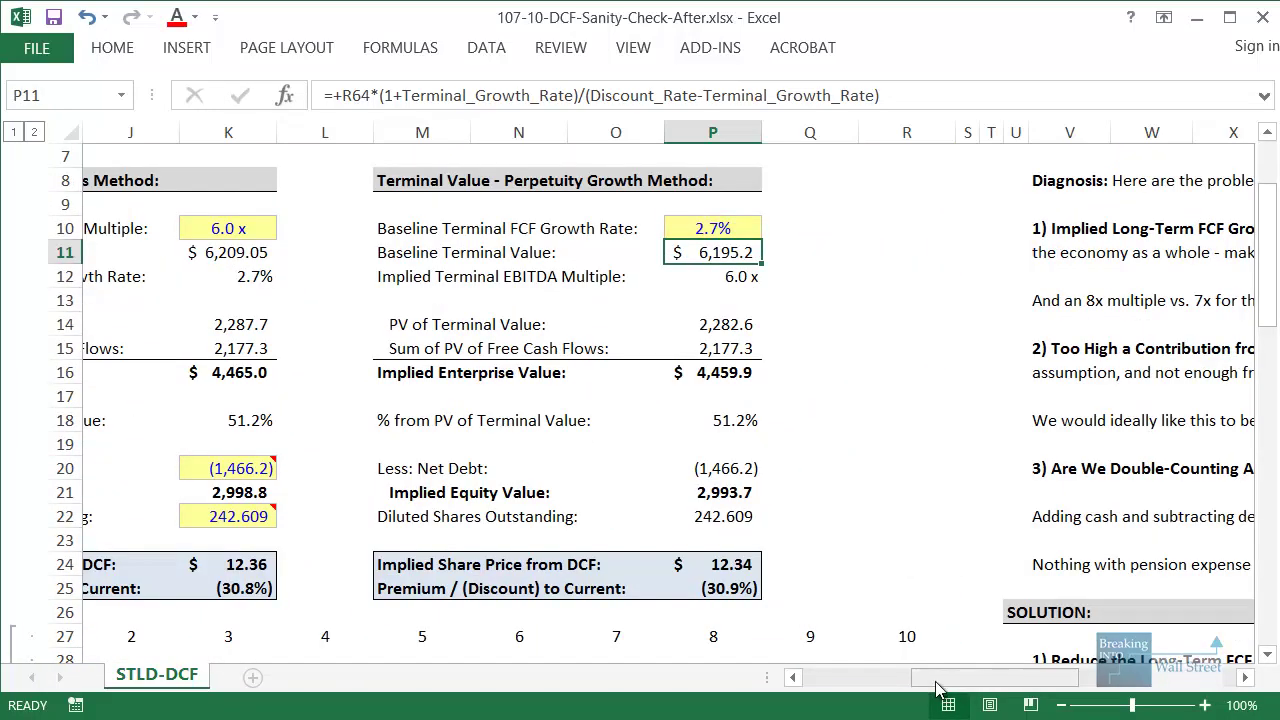
- Review the Multiples Method's Implied Enterprise Value and % from PV of Terminal Value, and the Implied Terminal FCF Growth Rate against expected GDP growth
{"action": "left_click", "coordinate": [857, 680]}
{"action": "scroll", "coordinate": [851, 566], "scroll_direction": "down", "scroll_amount": 1, "text": "ctrl"}
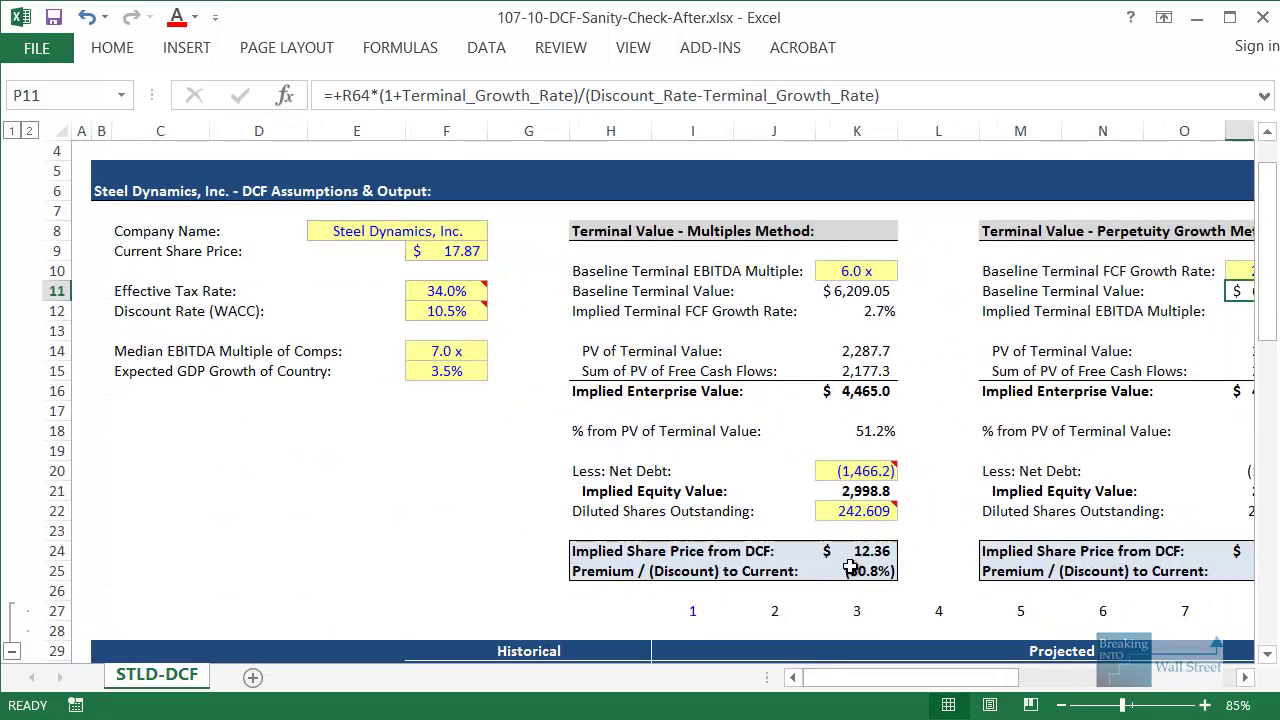
{"action": "left_click", "coordinate": [850, 450]}
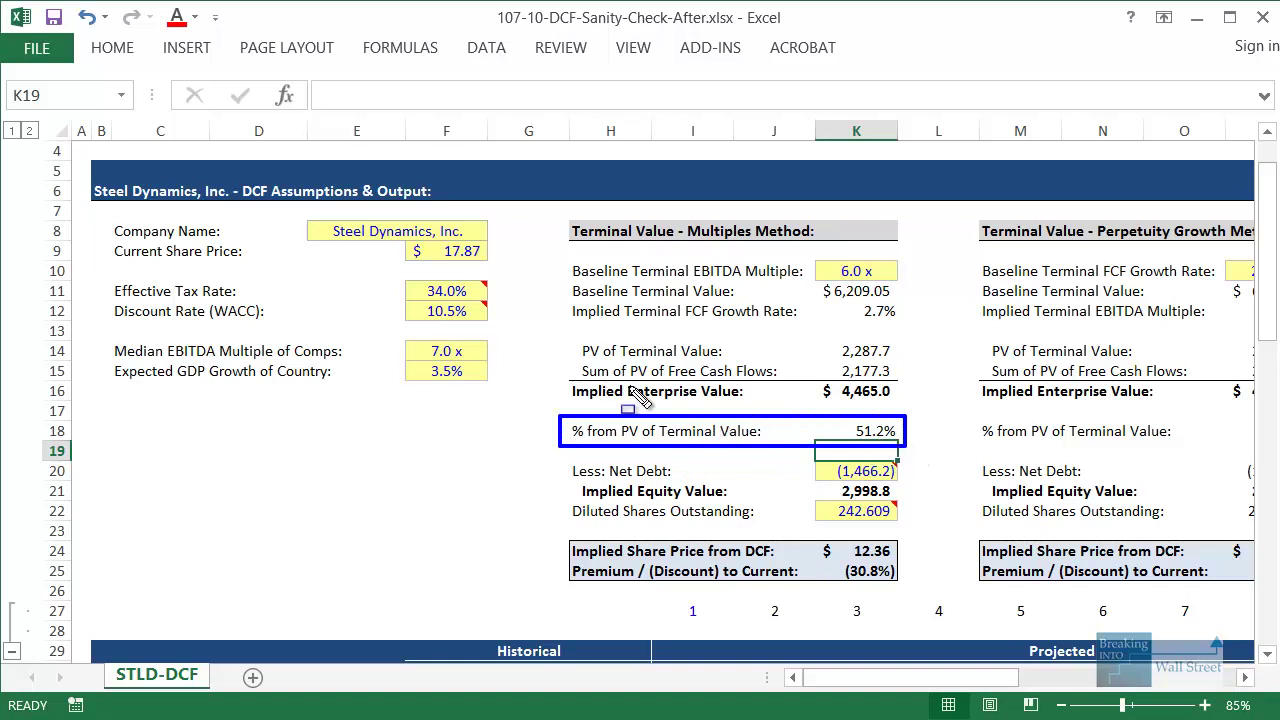
{"action": "left_click_drag", "start_coordinate": [550, 381], "coordinate": [920, 409]}
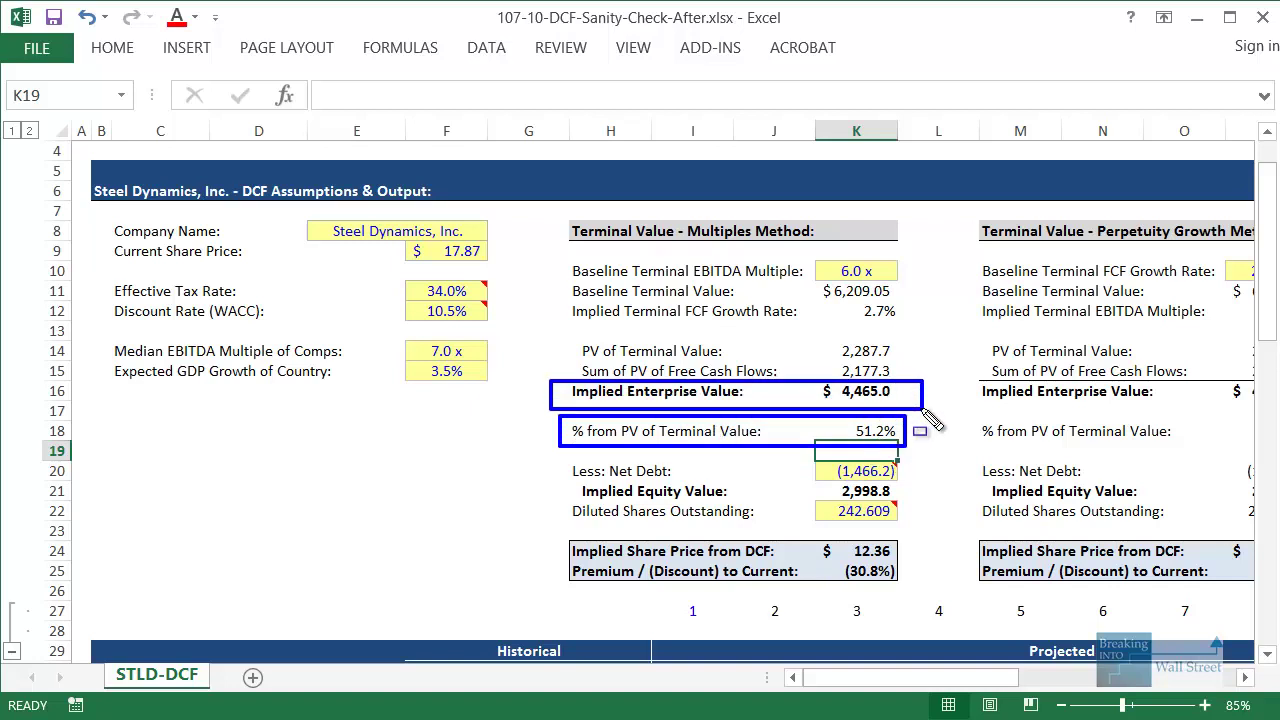
{"action": "key", "text": "Escape"}
{"action": "scroll", "coordinate": [915, 388], "scroll_direction": "up", "scroll_amount": 1}
{"action": "left_click", "coordinate": [800, 425]}
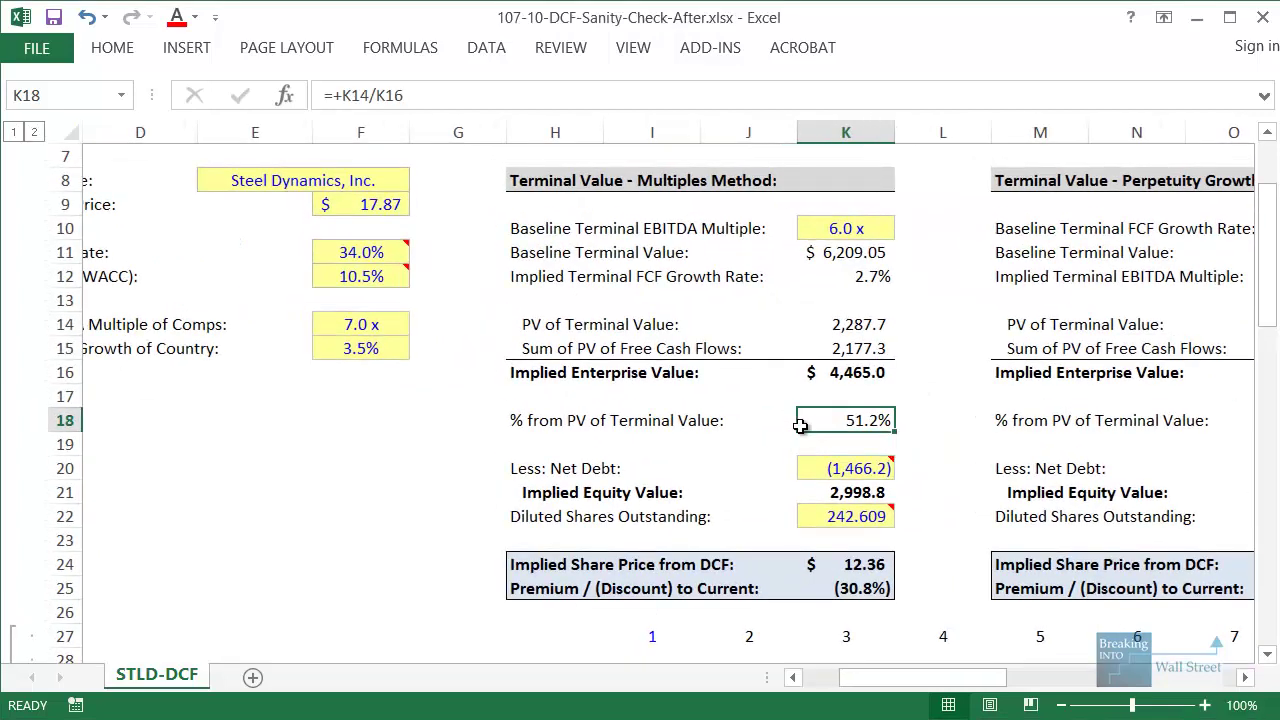
{"action": "scroll", "coordinate": [815, 410], "scroll_direction": "up", "scroll_amount": 1}
{"action": "left_click_drag", "start_coordinate": [837, 393], "coordinate": [80, 466]}
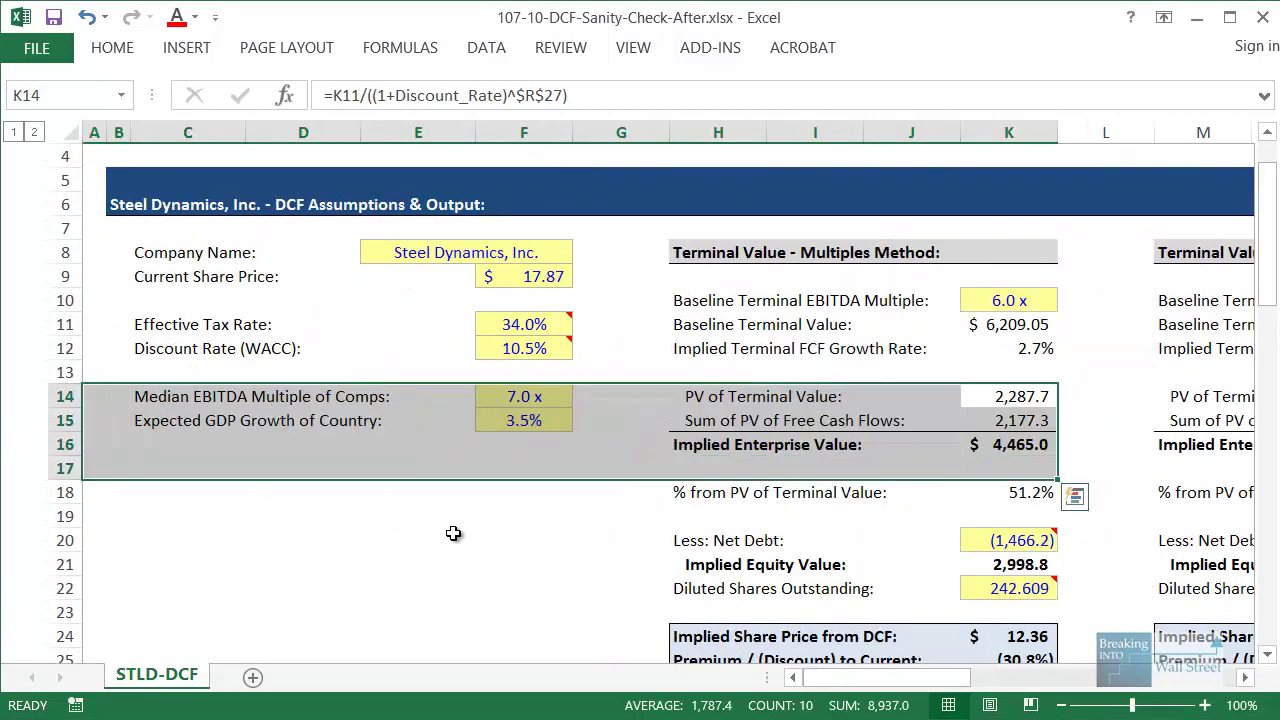
{"action": "left_click", "coordinate": [470, 540]}
{"action": "left_click", "coordinate": [1015, 350]}
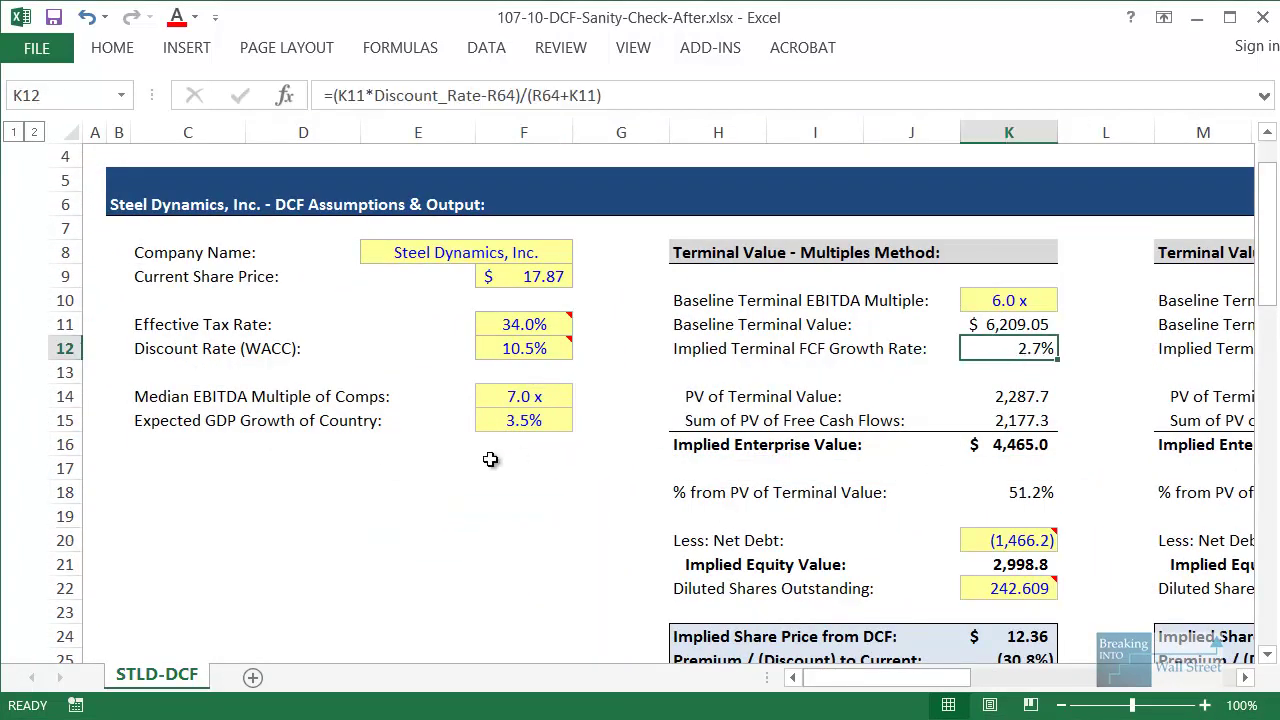
- Check the expected GDP growth in F15 and compare the comps' median EBITDA multiple in F14 with the Baseline Terminal EBITDA Multiple in K10
{"action": "left_click_drag", "start_coordinate": [521, 421], "coordinate": [508, 458]}
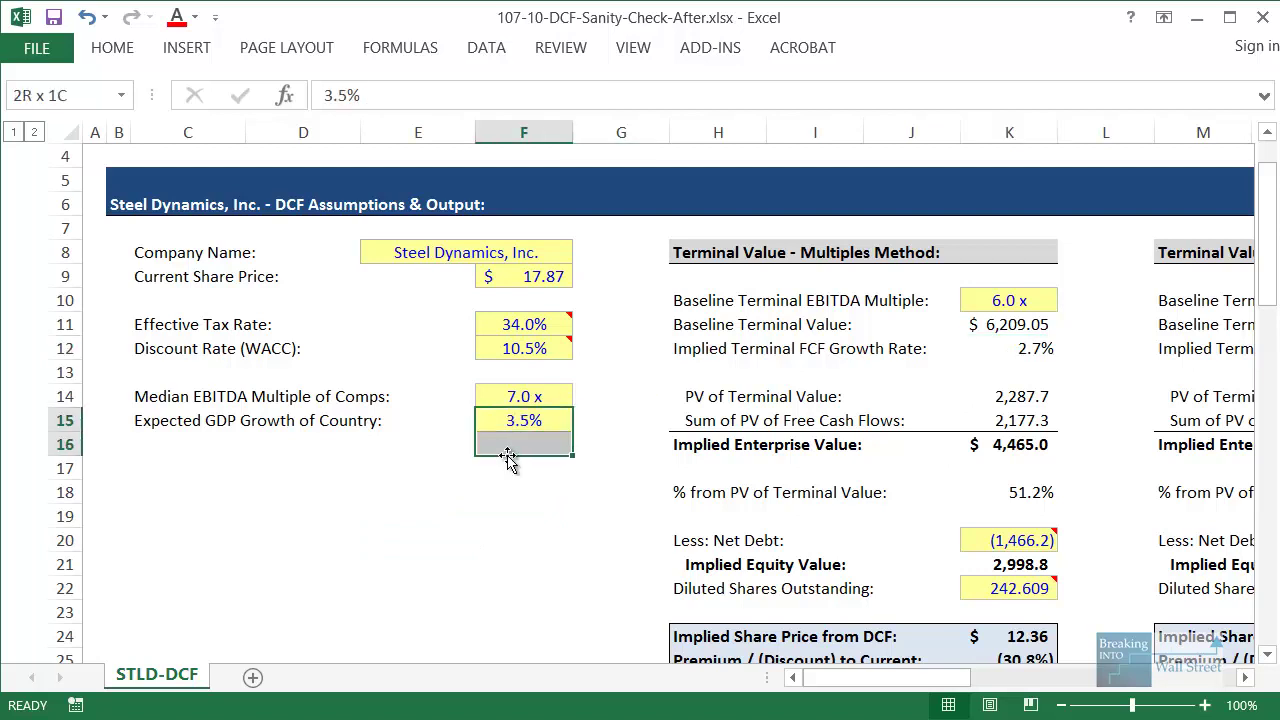
{"action": "left_click", "coordinate": [529, 394]}
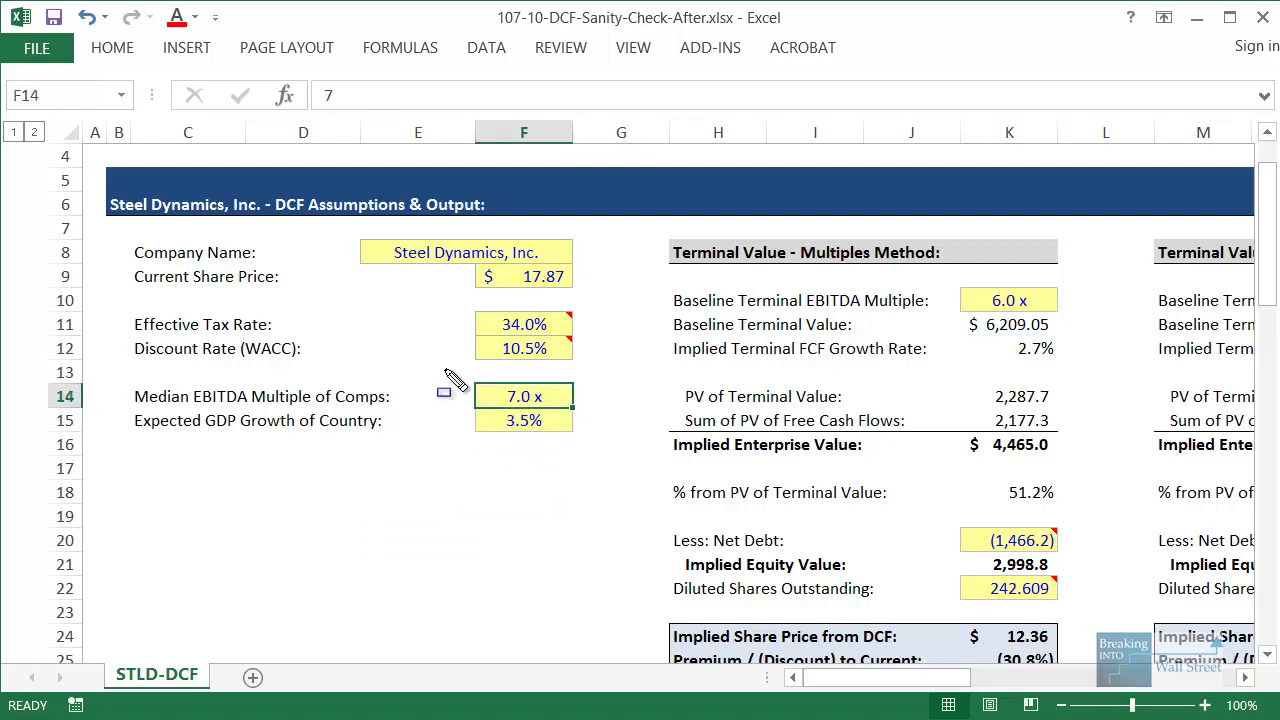
{"action": "left_click_drag", "start_coordinate": [445, 370], "coordinate": [591, 410]}
{"action": "mouse_move", "coordinate": [921, 276]}
{"action": "left_mouse_down"}
{"action": "mouse_move", "coordinate": [1075, 298]}
{"action": "mouse_move", "coordinate": [1095, 313]}
{"action": "left_mouse_up"}
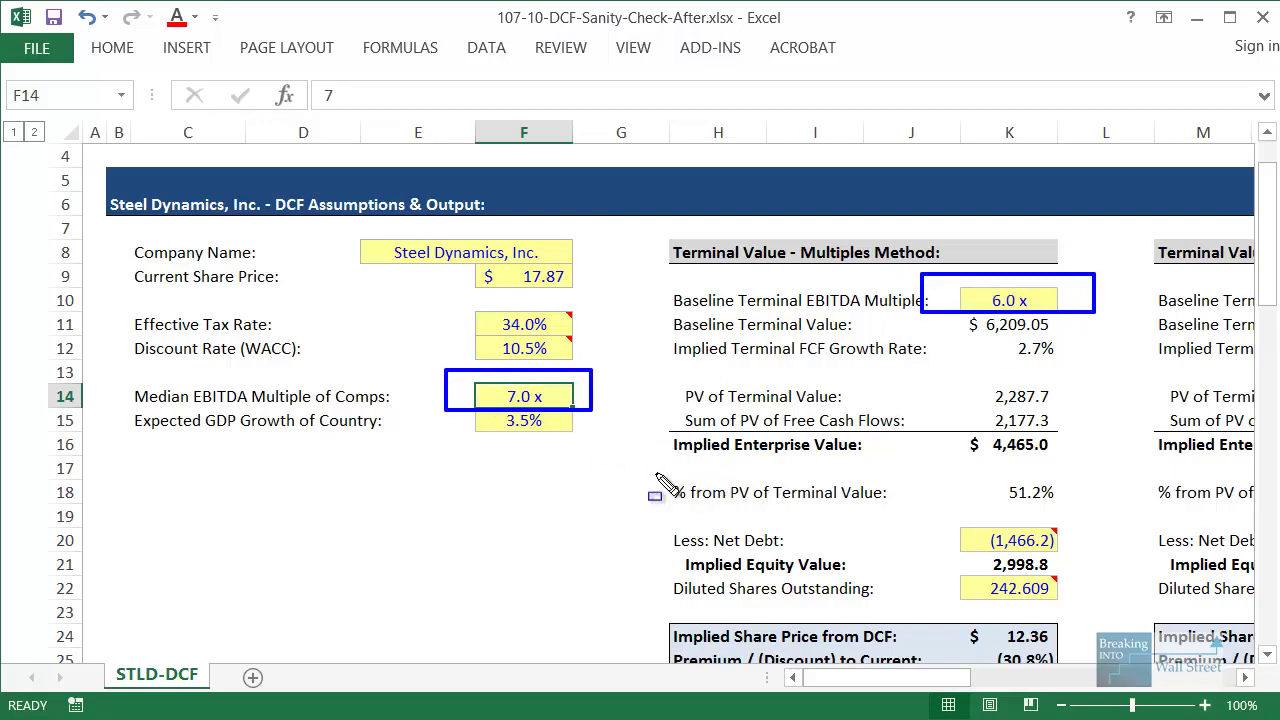
{"action": "key", "text": "Escape"}
- Go past the ten-year projections to the written notes and select the SOLUTION heading in U26
{"action": "scroll", "coordinate": [953, 632], "scroll_direction": "down", "scroll_amount": 6}
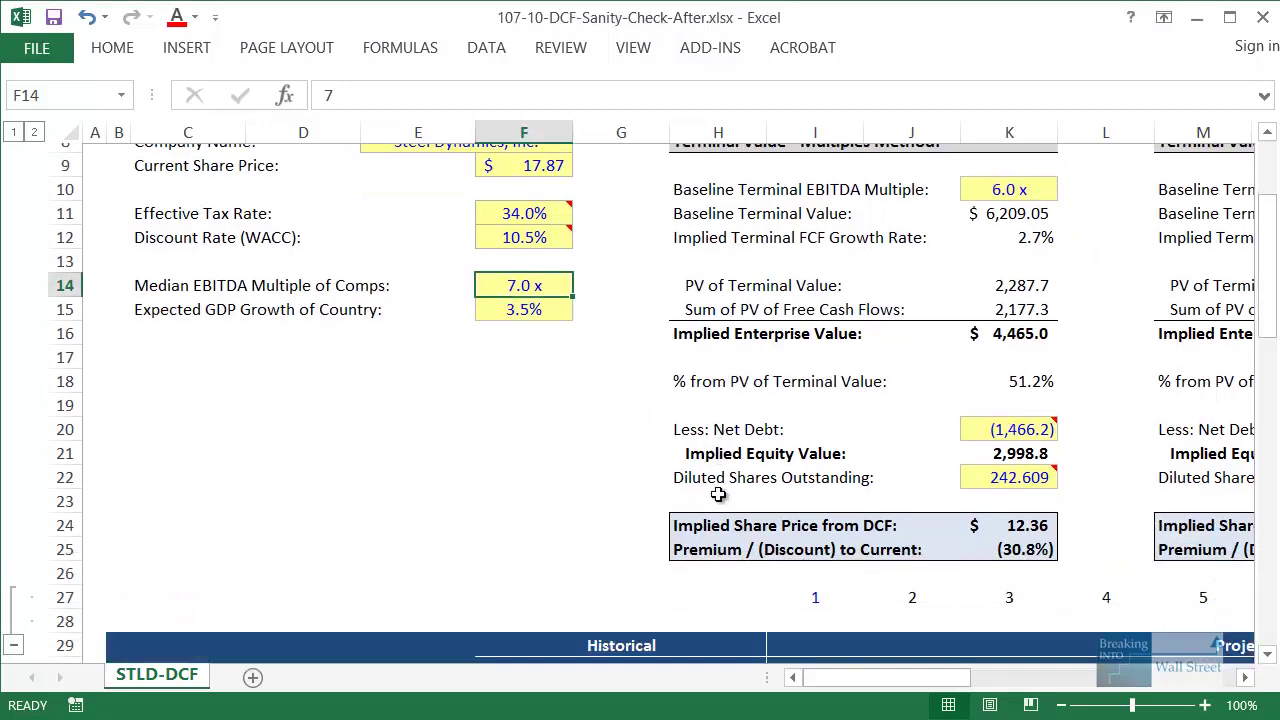
{"action": "left_click_drag", "start_coordinate": [915, 678], "coordinate": [1005, 686]}
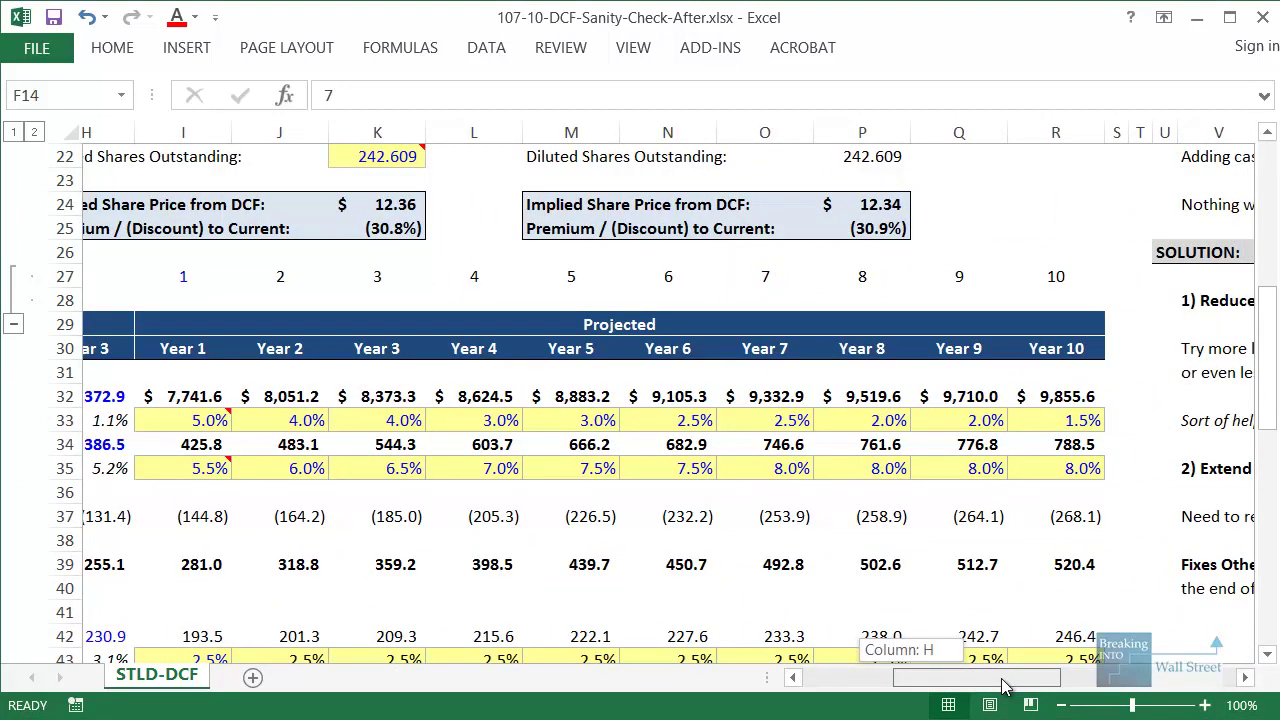
{"action": "left_click_drag", "start_coordinate": [1018, 686], "coordinate": [1140, 686]}
{"action": "left_click", "coordinate": [152, 240]}
{"action": "left_click", "coordinate": [150, 249]}
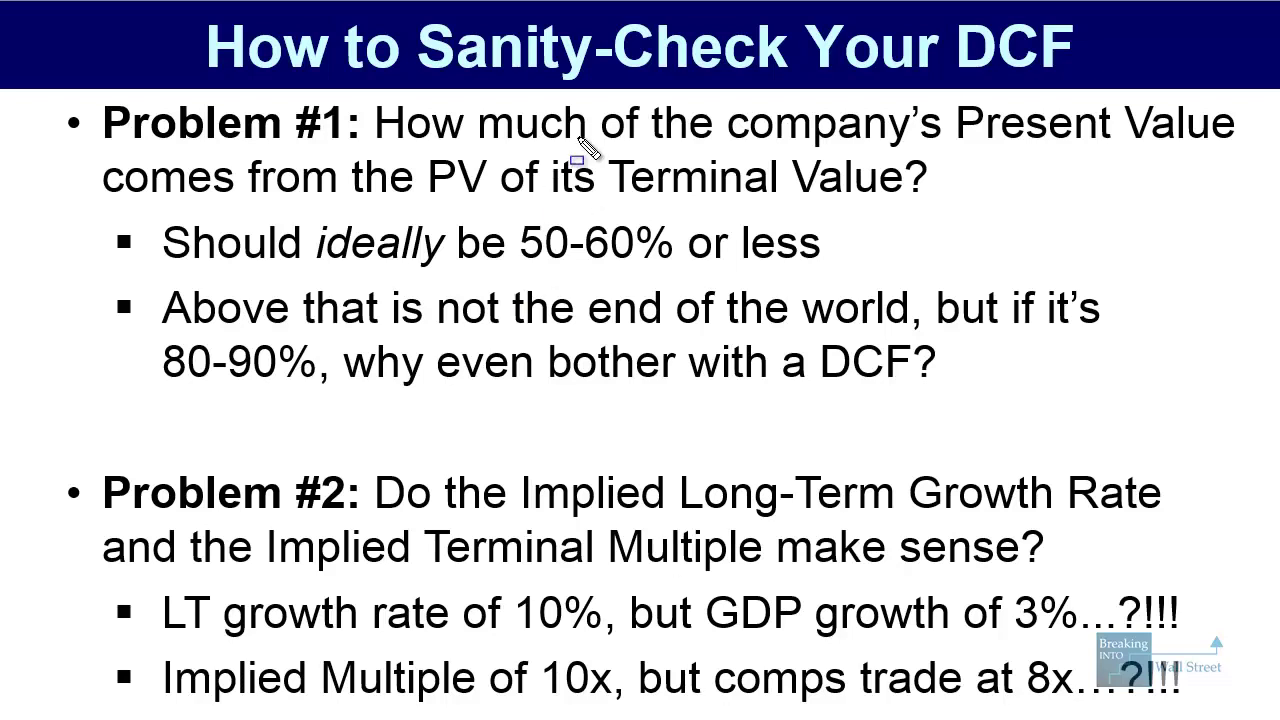
{"action": "left_click_drag", "start_coordinate": [388, 110], "coordinate": [991, 235]}
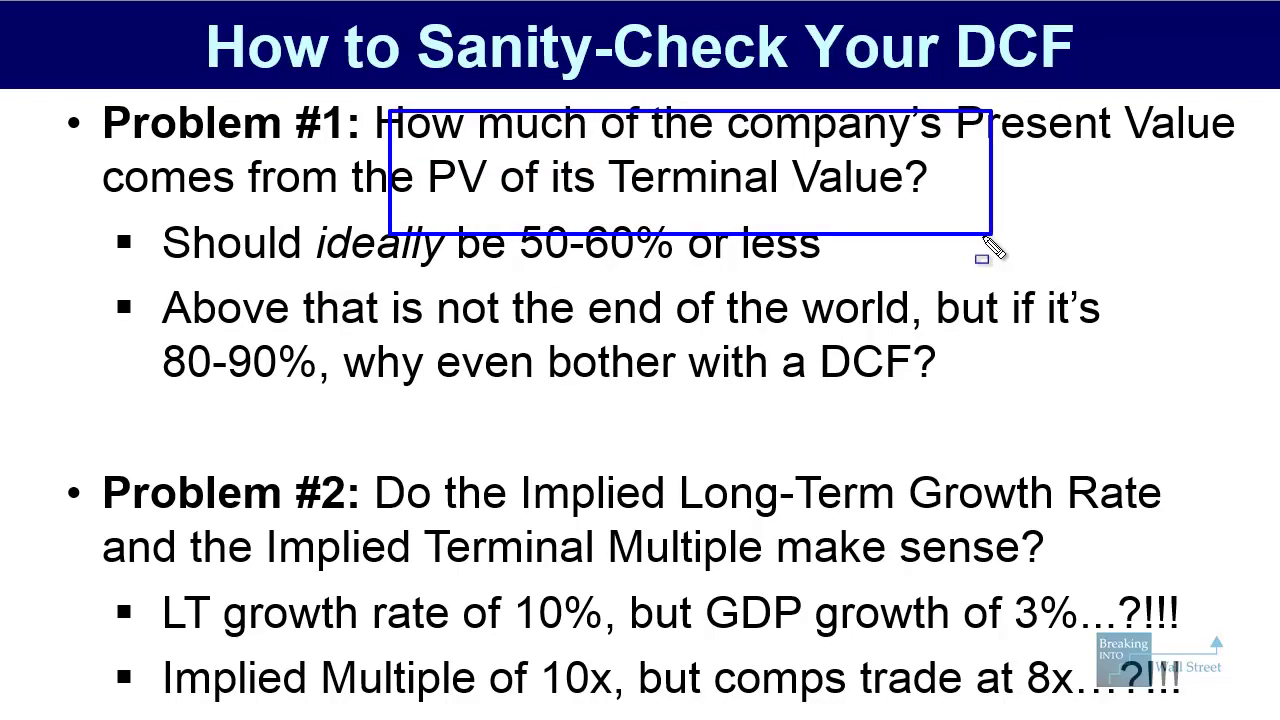
{"action": "mouse_move", "coordinate": [349, 451]}
{"action": "left_mouse_down"}
{"action": "mouse_move", "coordinate": [1087, 492]}
{"action": "mouse_move", "coordinate": [1215, 575]}
{"action": "left_mouse_up"}
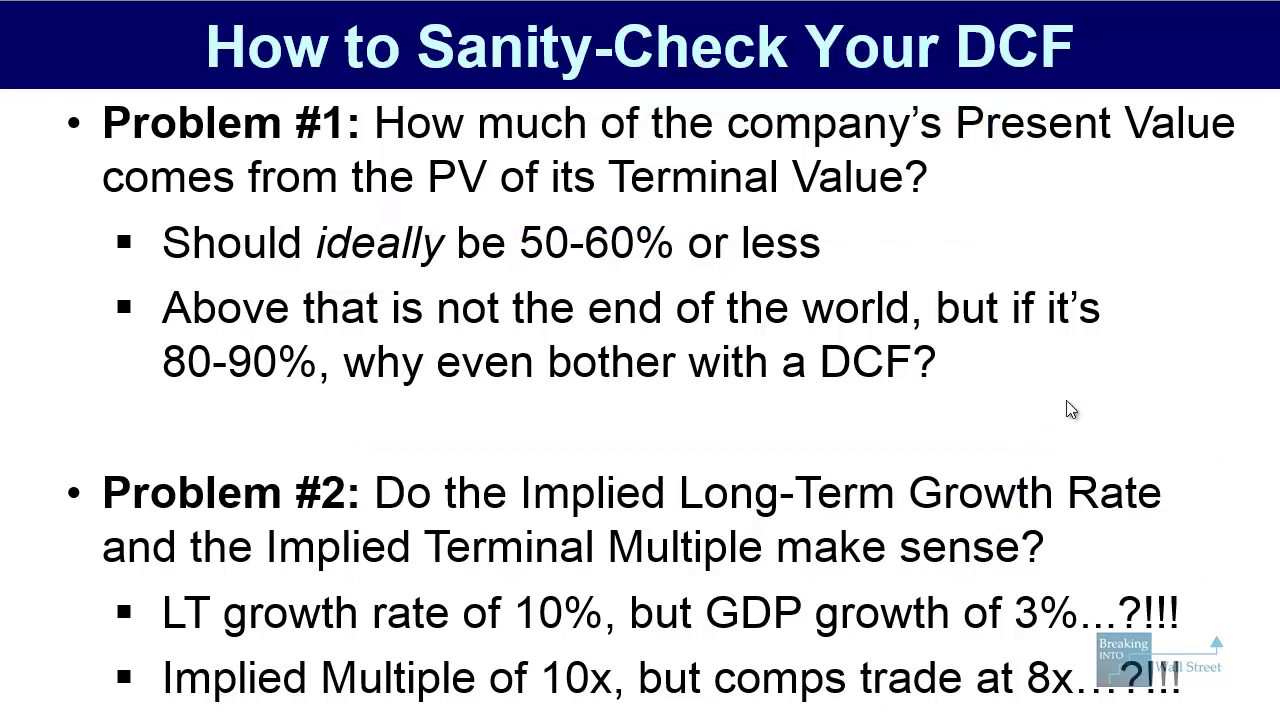
{"action": "key", "text": "Right"}
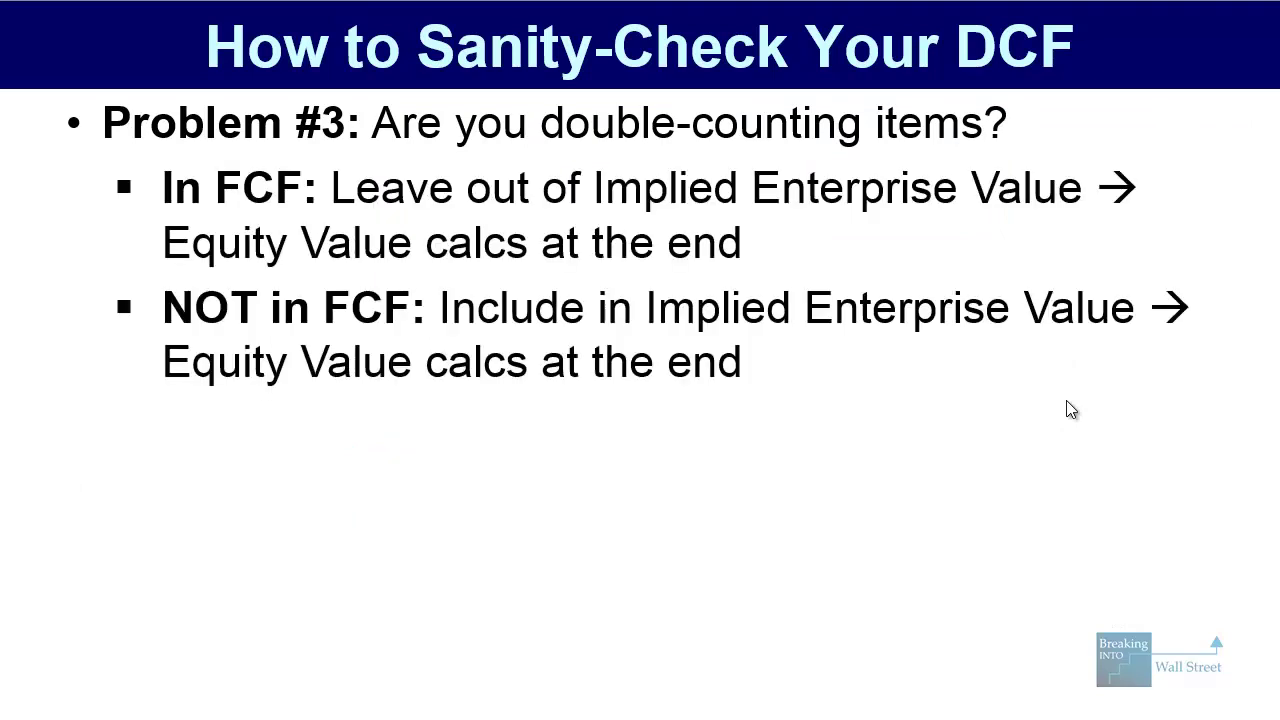
{"action": "key", "text": "Right"}
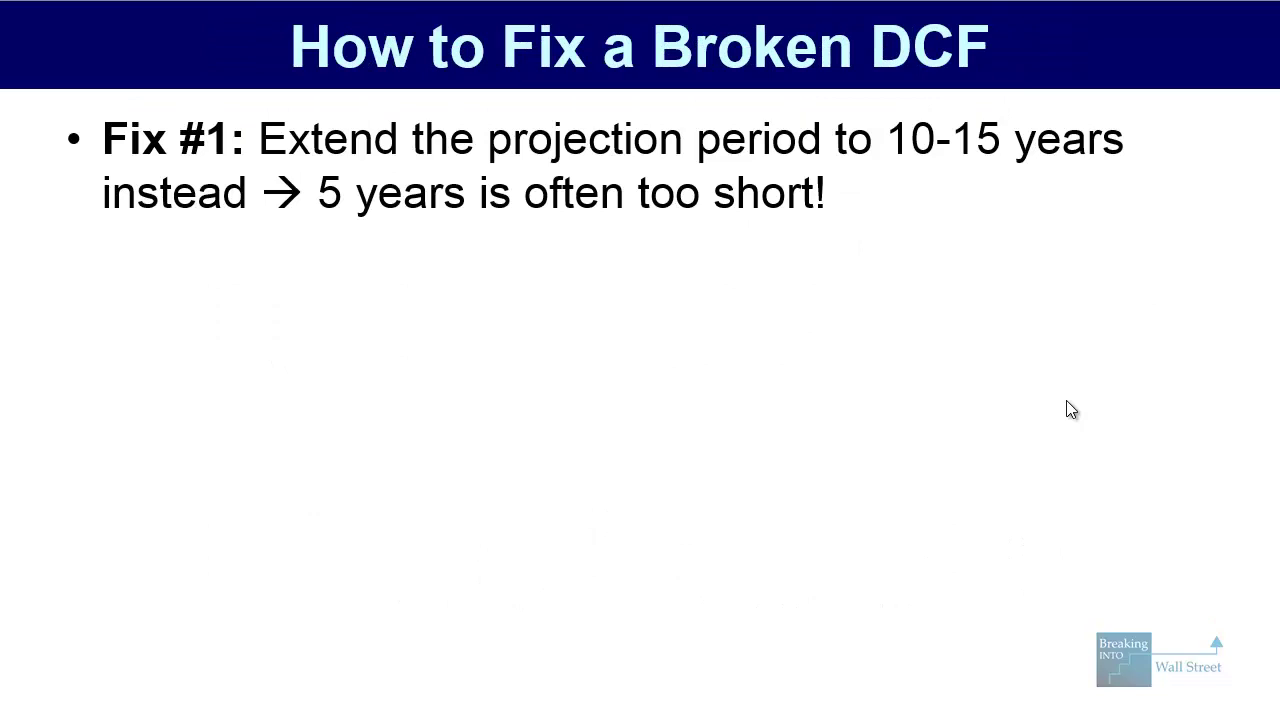
{"action": "key", "text": "Right"}
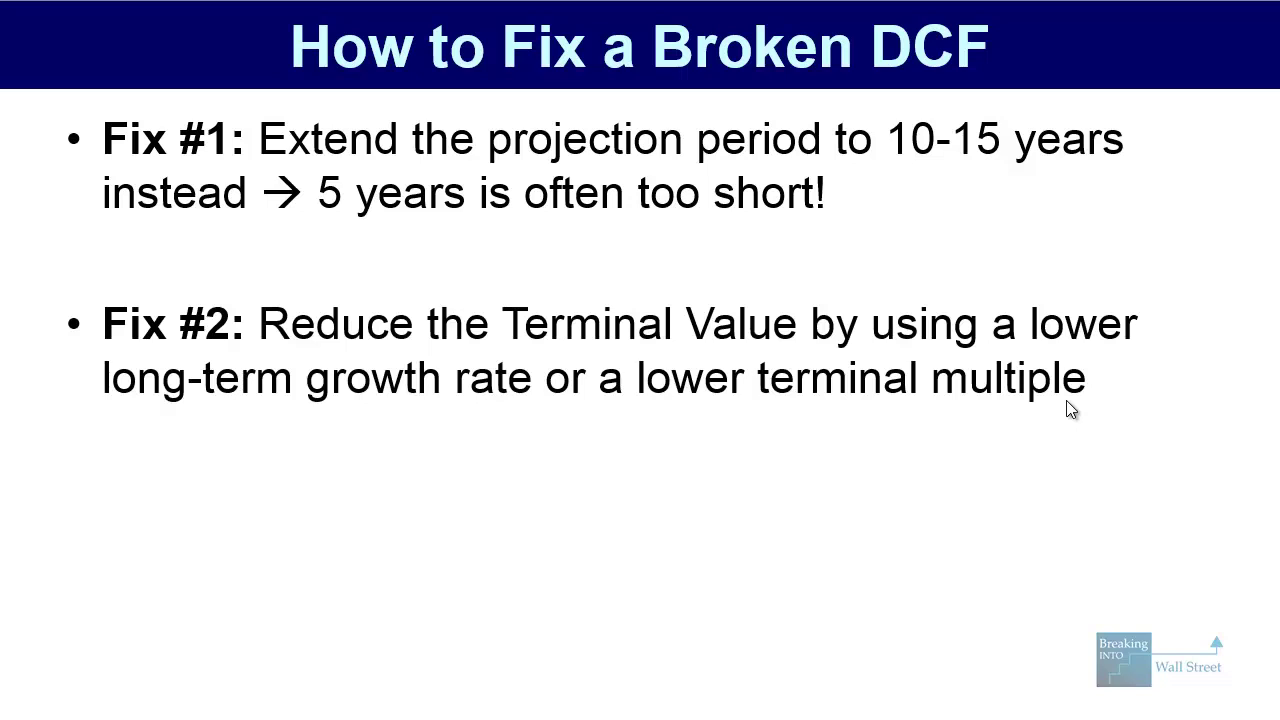
{"action": "key", "text": "Right"}
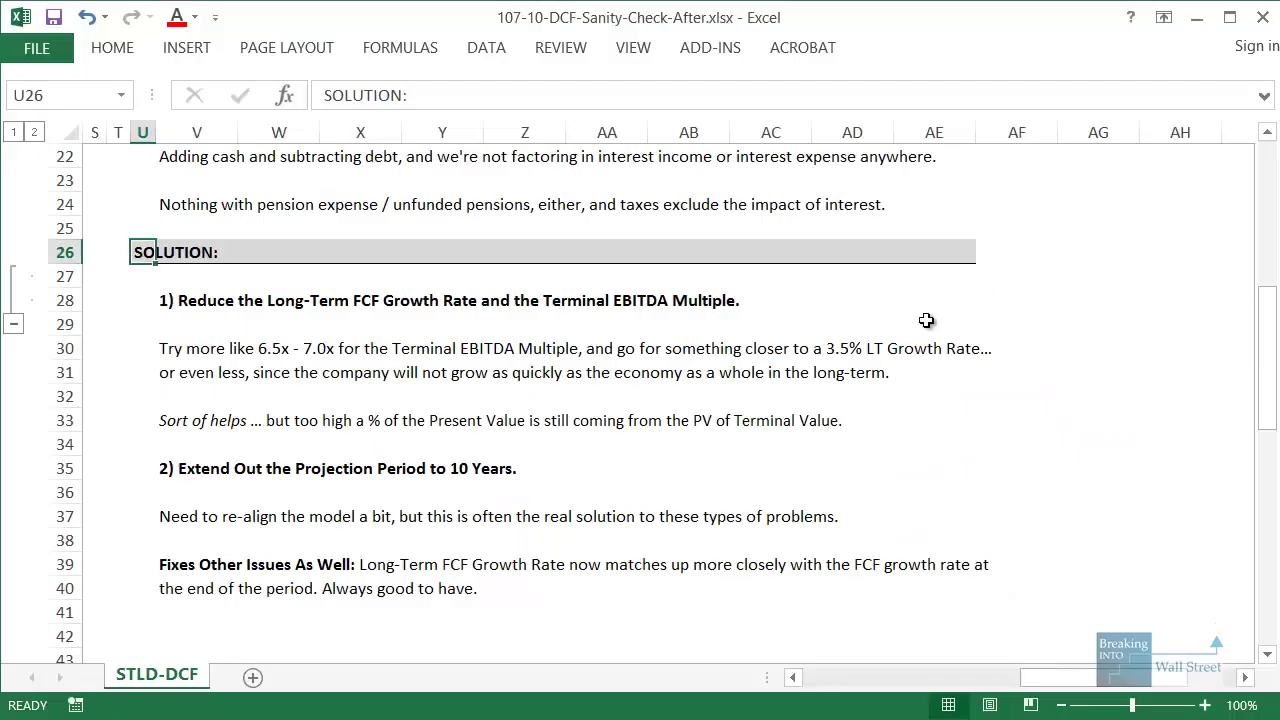
- Return to the DCF Assumptions & Output section at the start of the sheet and select cell A6
{"action": "scroll", "coordinate": [923, 320], "scroll_direction": "up", "scroll_amount": 1}
{"action": "left_click_drag", "start_coordinate": [970, 677], "coordinate": [900, 677]}
{"action": "scroll", "coordinate": [700, 400], "scroll_direction": "up", "scroll_amount": 7}
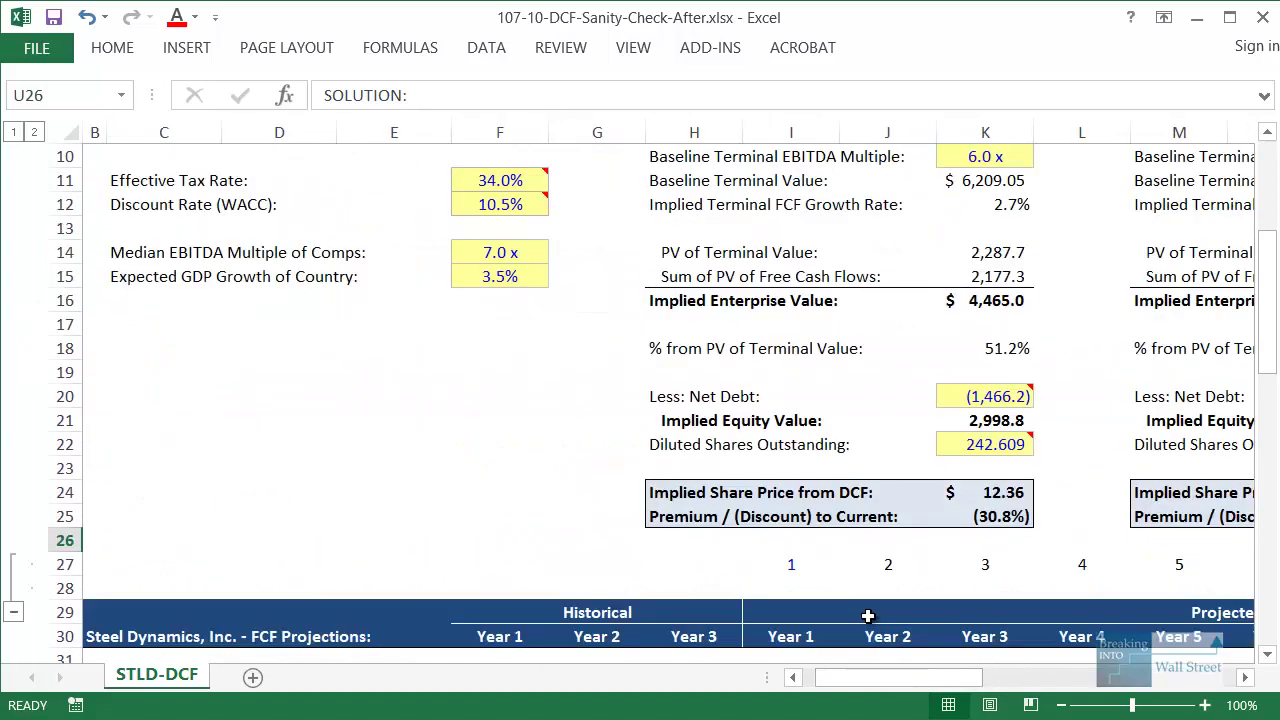
{"action": "left_click", "coordinate": [820, 437]}
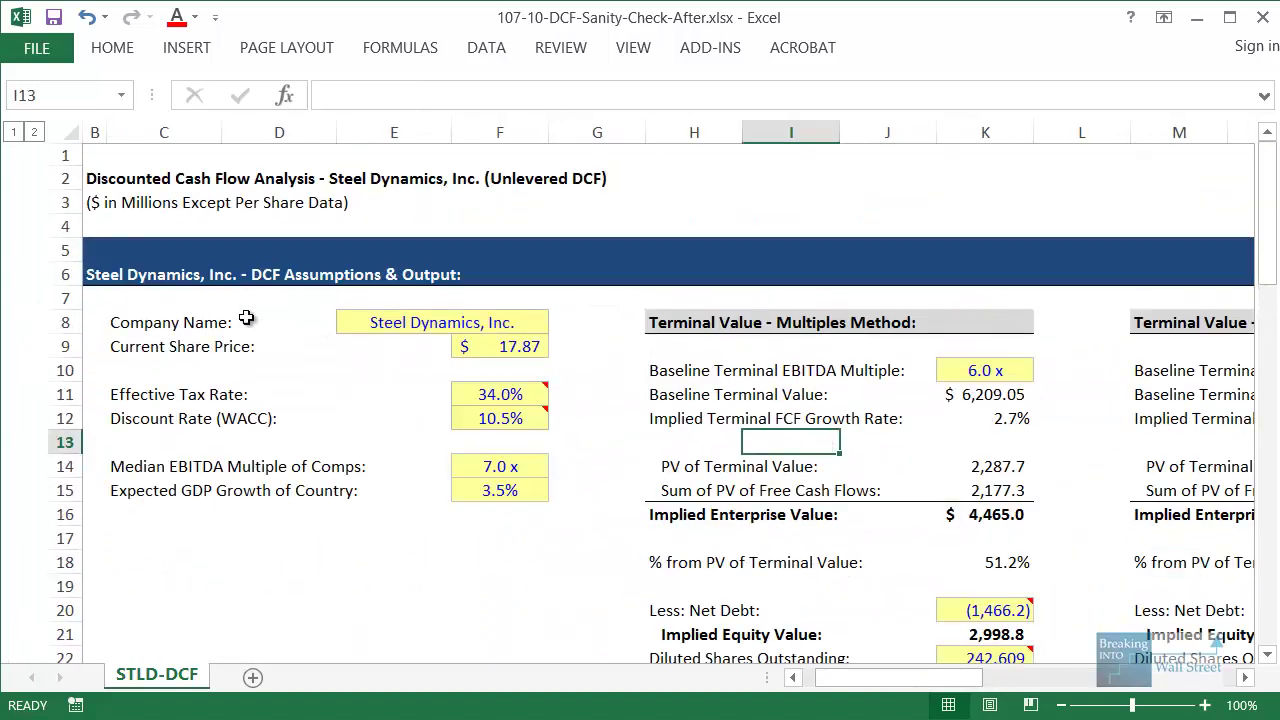
{"action": "left_click", "coordinate": [200, 274]}
{"action": "key", "text": "Left"}
{"action": "key", "text": "Left"}
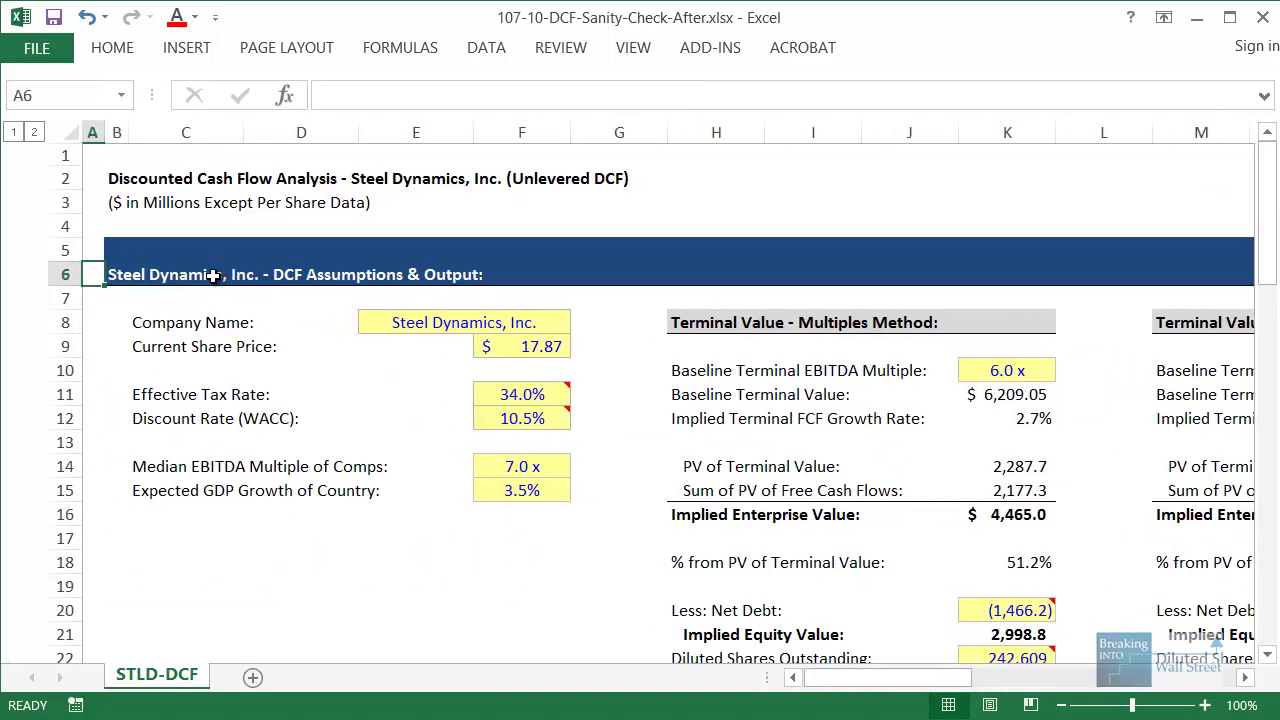
{"action": "key", "text": "Right"}
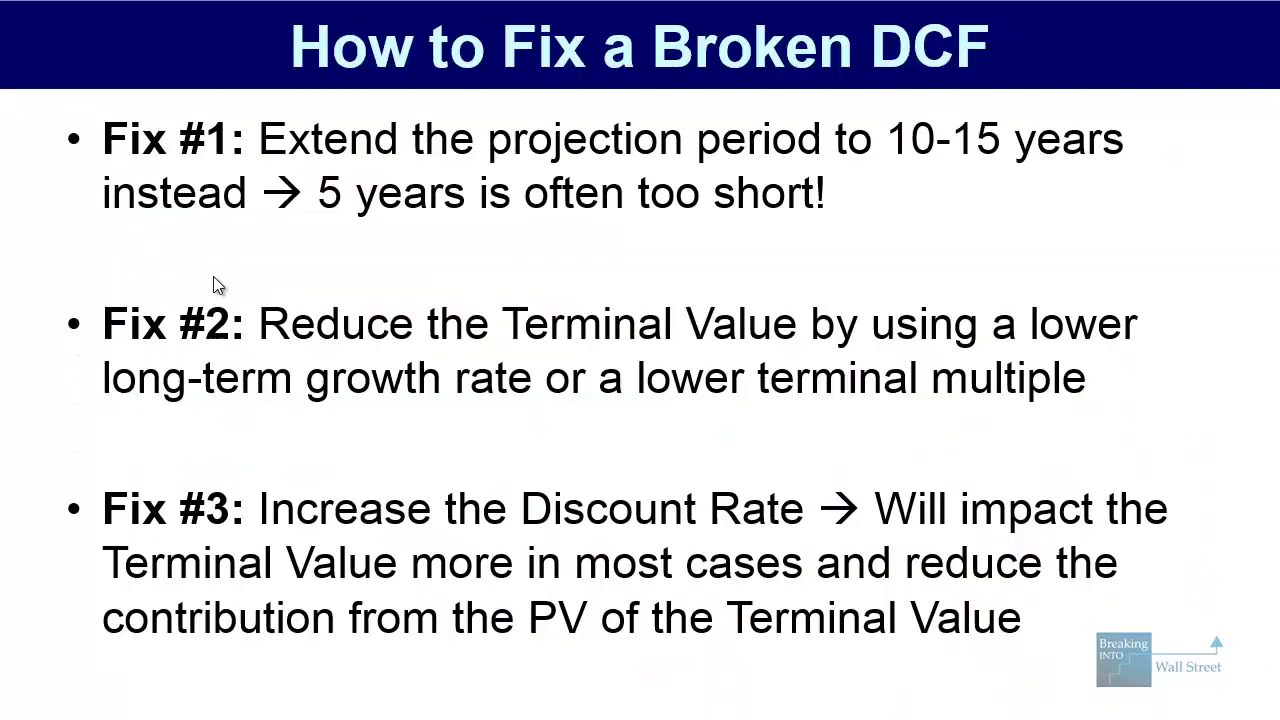